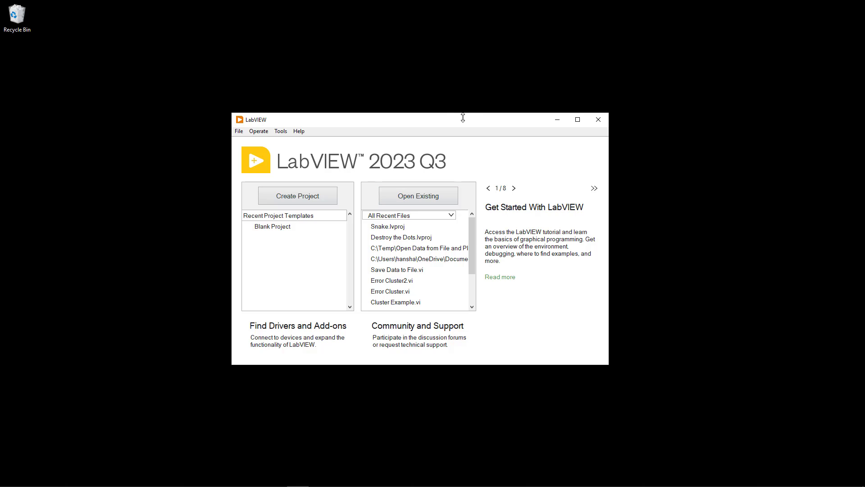
Create a new blank VI and close its block diagram and front panel windows
{"action": "left_click_drag", "start_coordinate": [472, 121], "coordinate": [455, 110]}
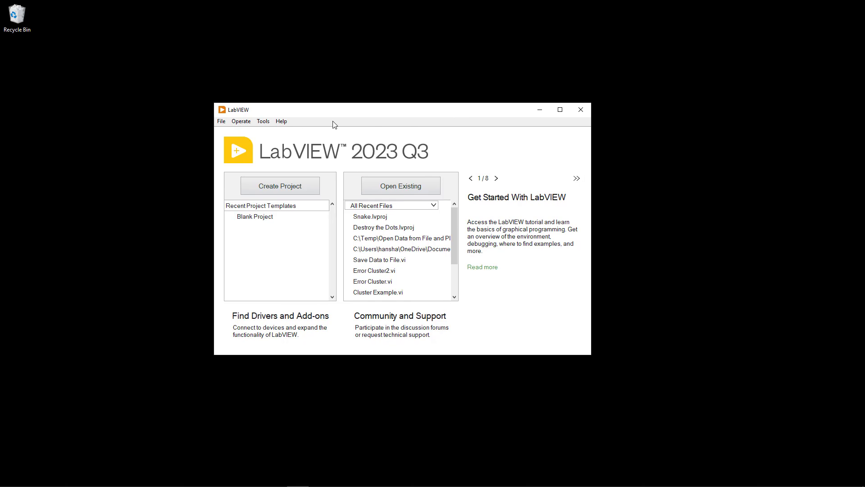
{"action": "left_click", "coordinate": [222, 122]}
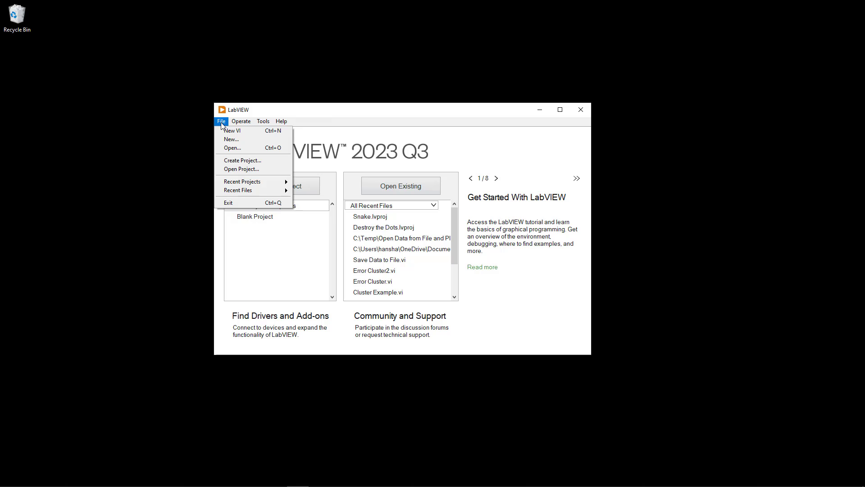
{"action": "left_click", "coordinate": [239, 131]}
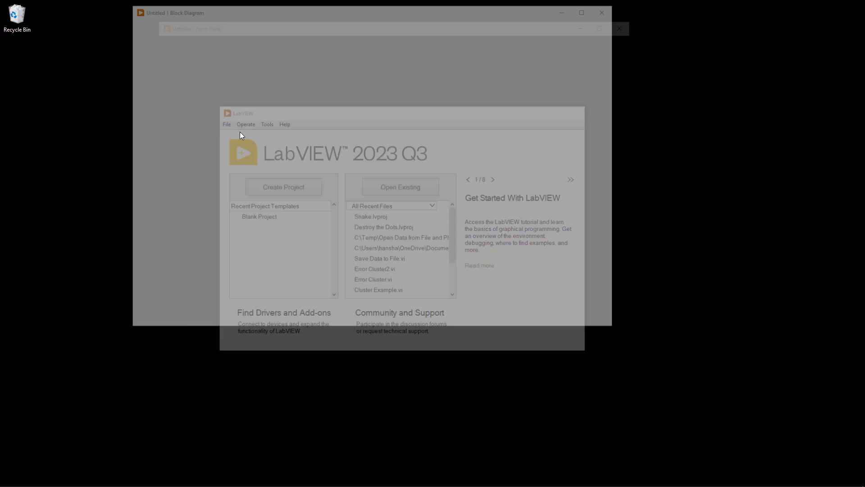
{"action": "left_click_drag", "start_coordinate": [437, 19], "coordinate": [355, 101]}
{"action": "left_click", "coordinate": [469, 13]}
{"action": "left_click", "coordinate": [607, 9]}
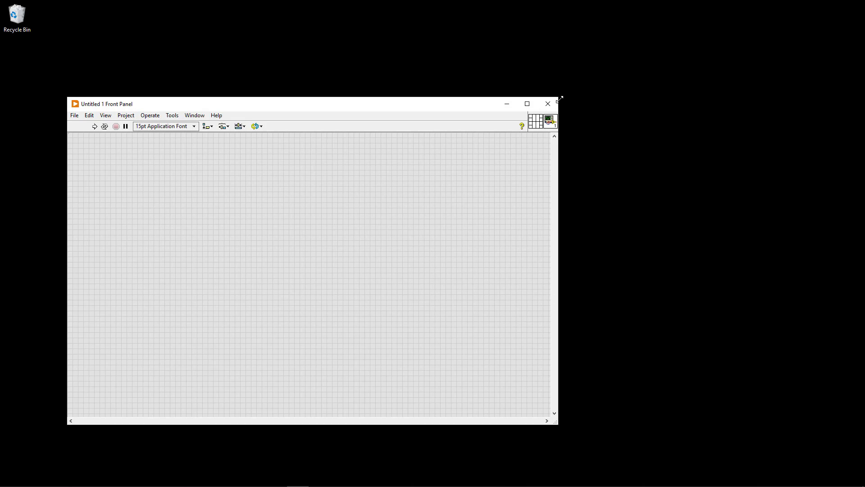
{"action": "left_click", "coordinate": [551, 104]}
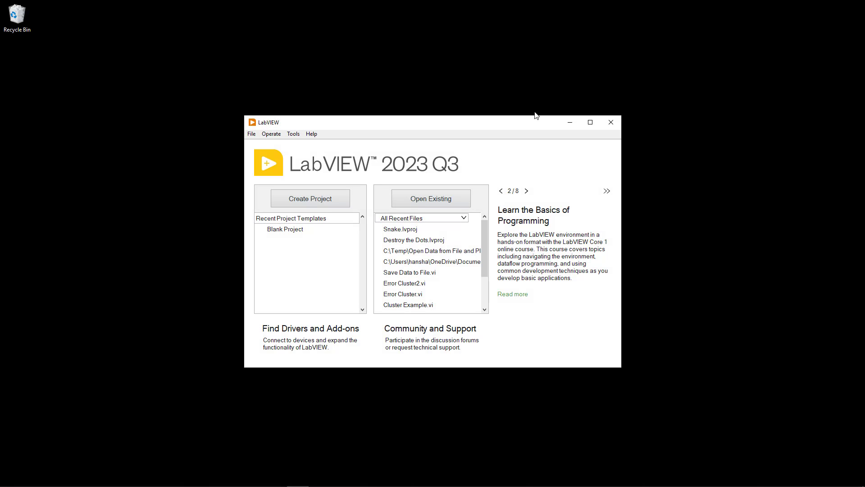
Examine the available starting points for a new project in the Create Project dialog and close it without creating one
{"action": "left_click_drag", "start_coordinate": [520, 127], "coordinate": [505, 119]}
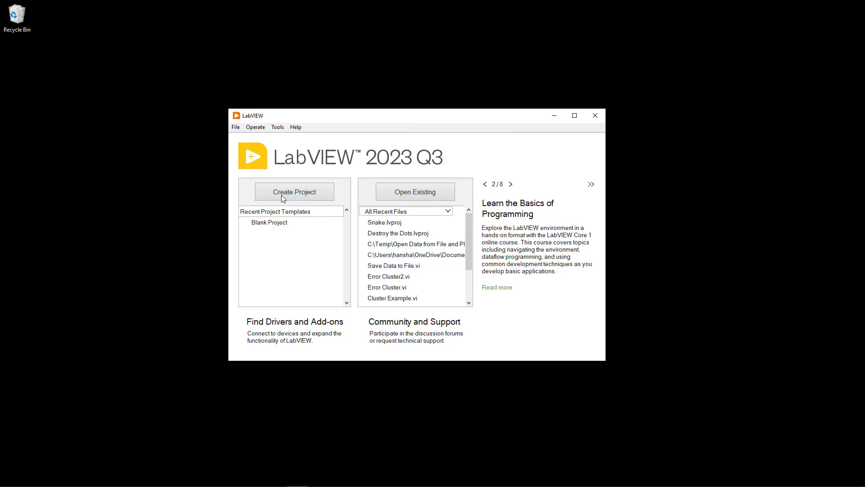
{"action": "left_click", "coordinate": [294, 195]}
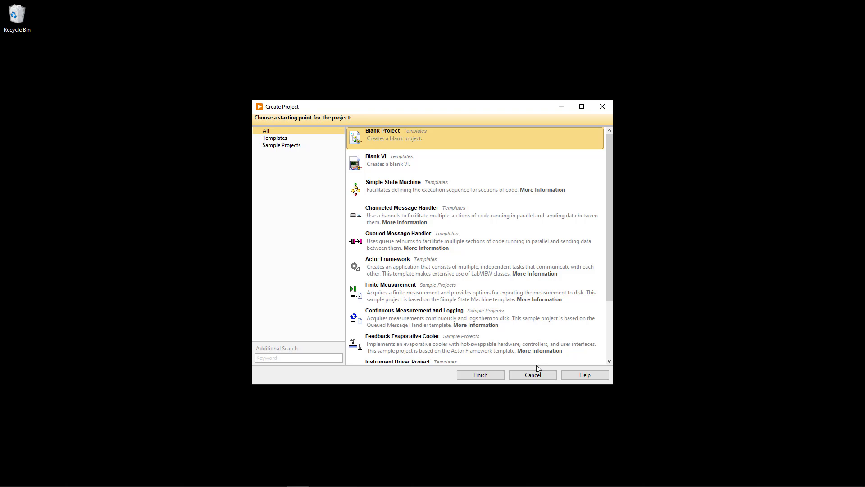
{"action": "left_click", "coordinate": [542, 375]}
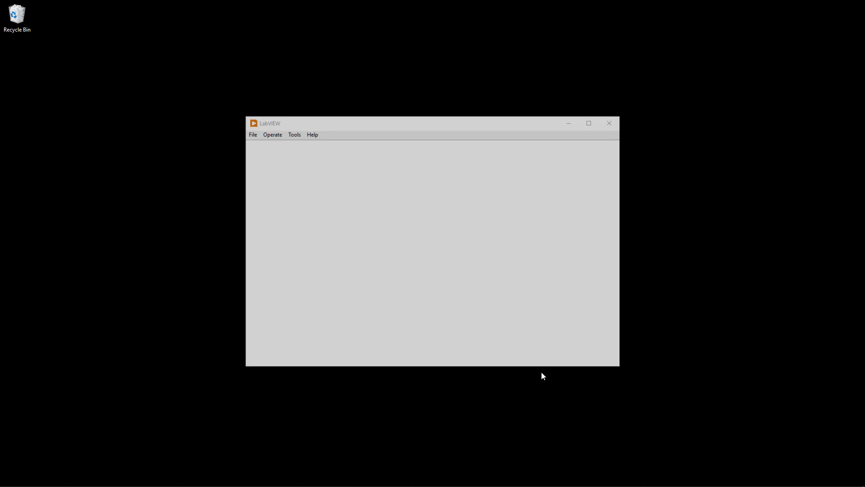
{"action": "left_click", "coordinate": [253, 134]}
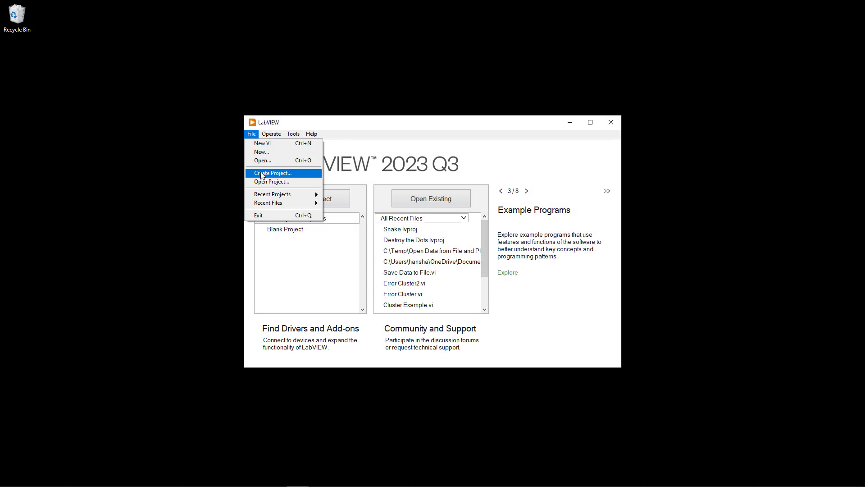
{"action": "left_click", "coordinate": [398, 125]}
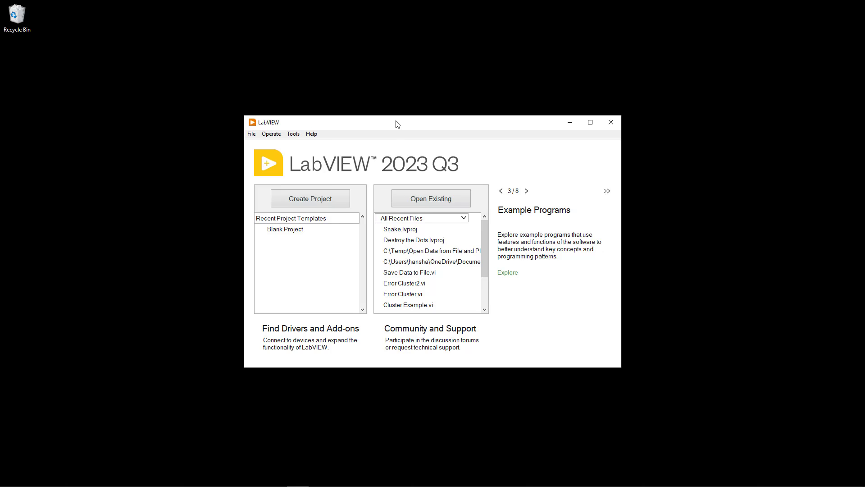
{"action": "left_click", "coordinate": [251, 134]}
{"action": "left_click", "coordinate": [268, 171]}
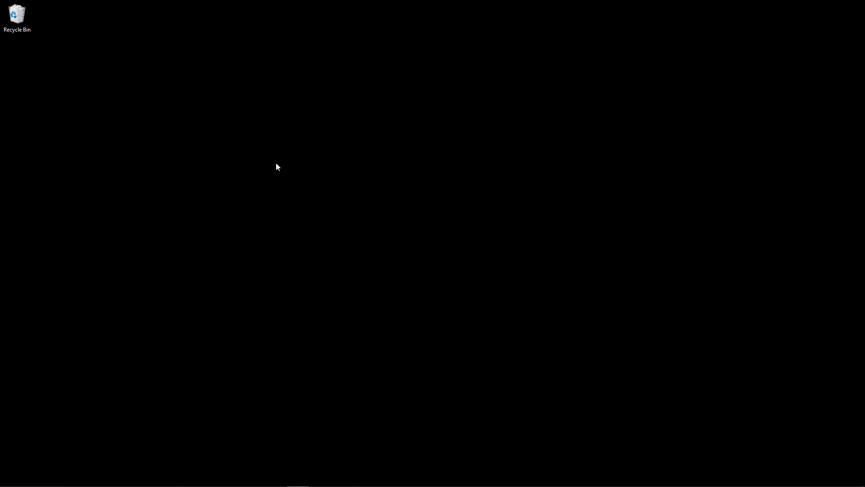
{"action": "left_click_drag", "start_coordinate": [420, 111], "coordinate": [402, 114]}
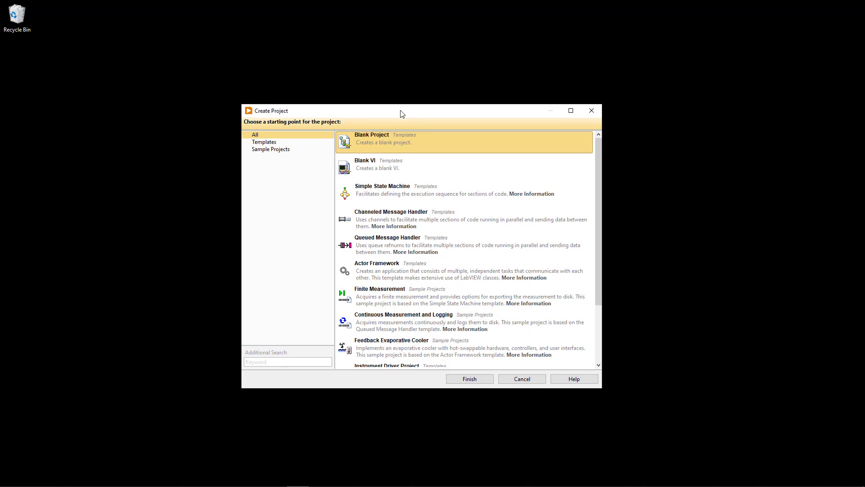
{"action": "left_click", "coordinate": [591, 111]}
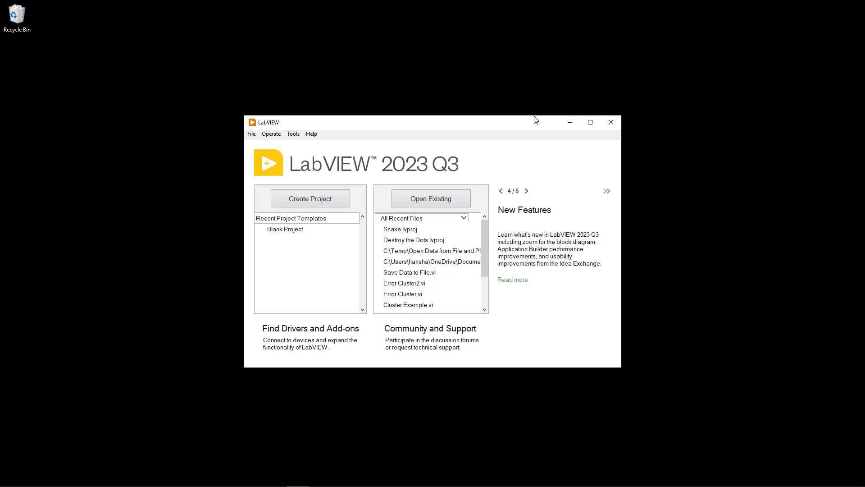
Create a new Empty Project and enlarge its Project Explorer window
{"action": "left_click", "coordinate": [251, 134]}
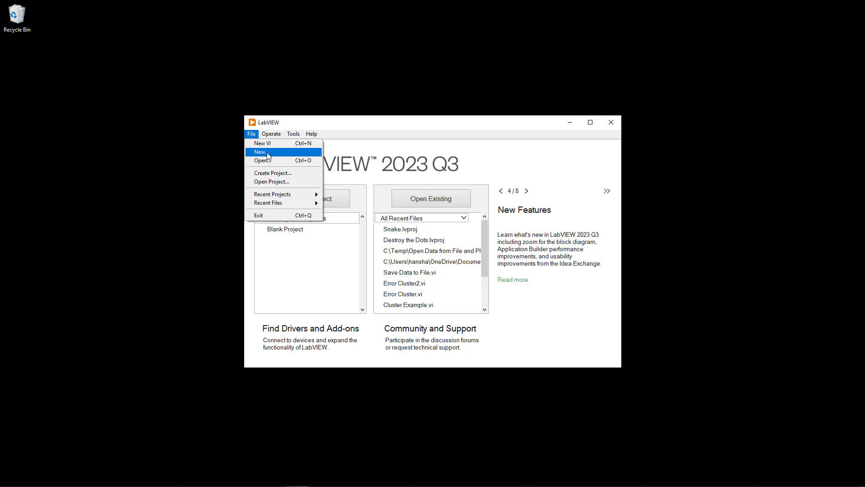
{"action": "left_click", "coordinate": [268, 155]}
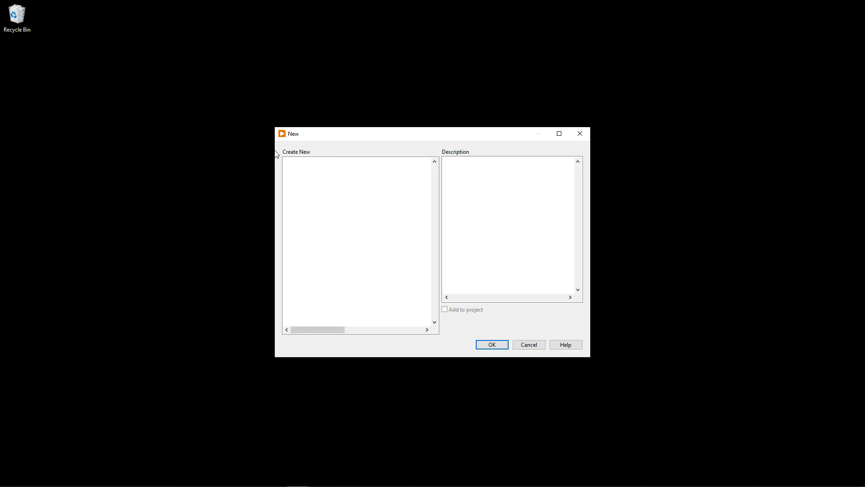
{"action": "left_click_drag", "start_coordinate": [356, 135], "coordinate": [311, 124]}
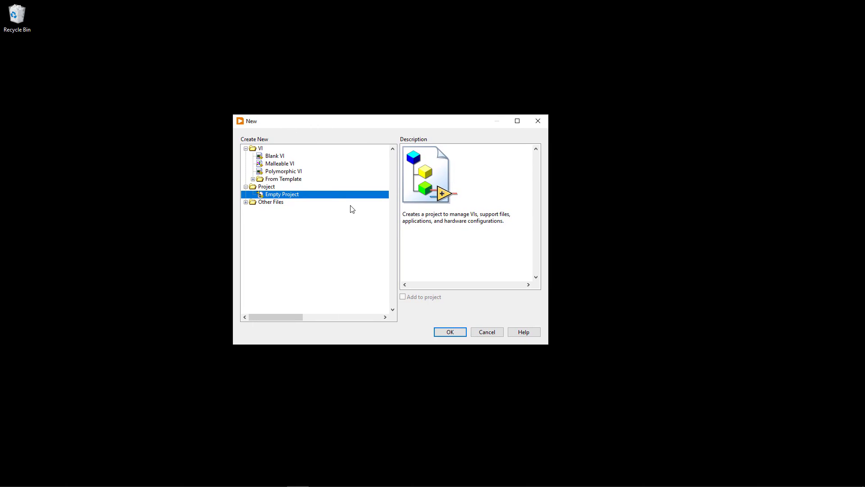
{"action": "left_click", "coordinate": [265, 186]}
{"action": "left_click", "coordinate": [277, 196]}
{"action": "left_click", "coordinate": [456, 332]}
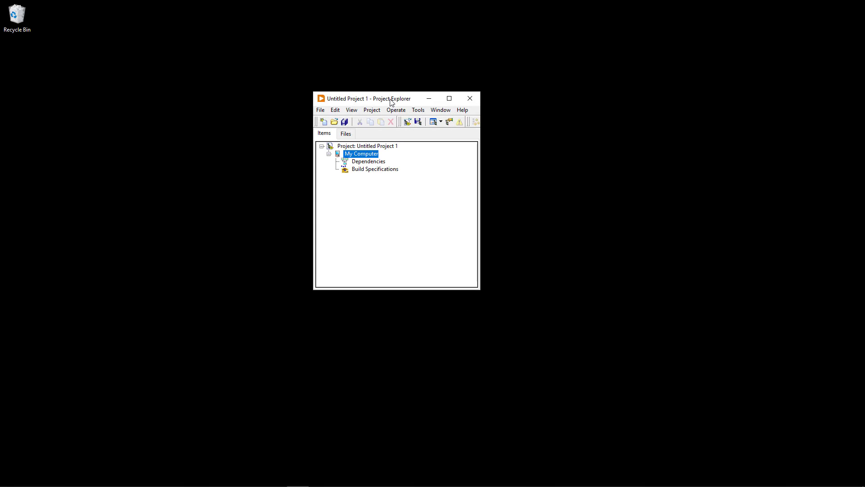
{"action": "left_click_drag", "start_coordinate": [392, 103], "coordinate": [370, 92]}
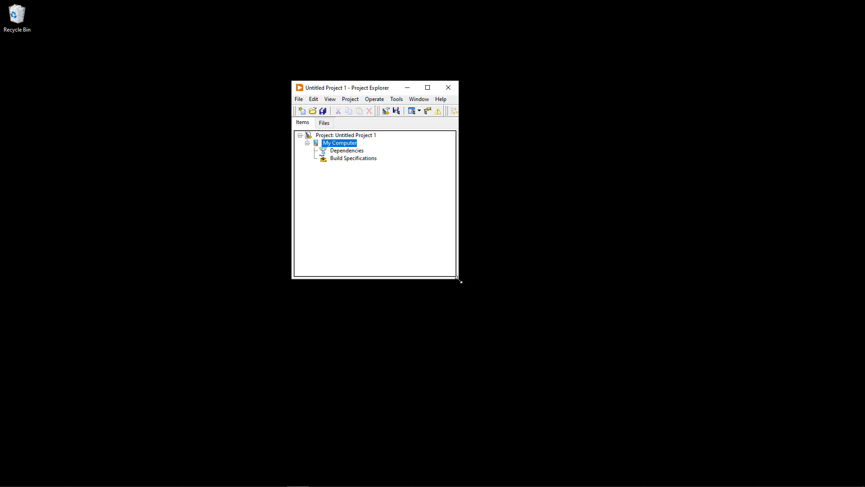
{"action": "left_click_drag", "start_coordinate": [459, 280], "coordinate": [552, 369]}
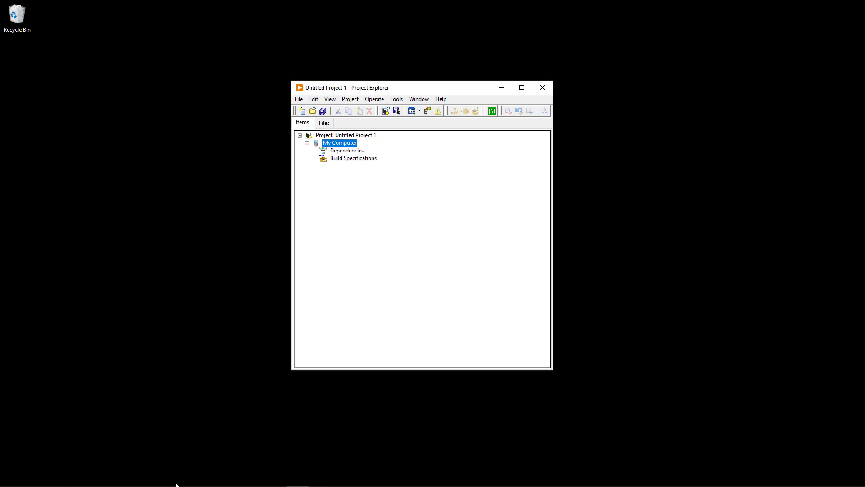
Switch to a new File Explorer window and go to the C:\Temp folder
{"action": "left_click", "coordinate": [146, 483]}
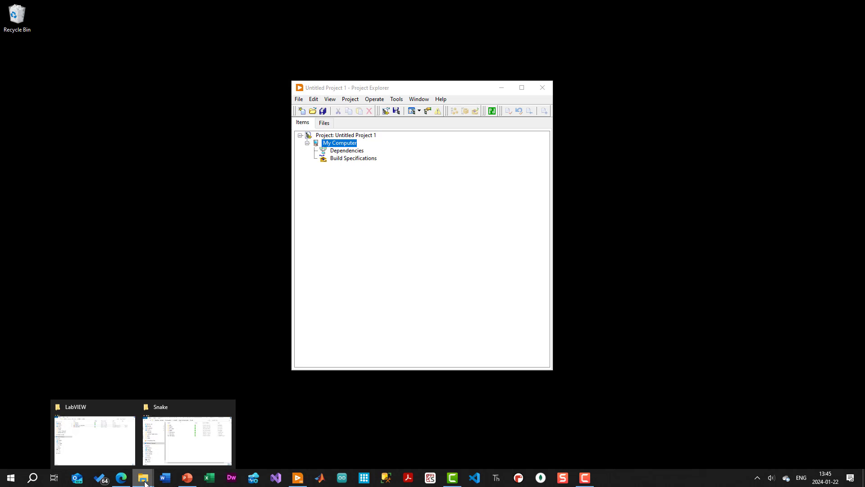
{"action": "right_click", "coordinate": [143, 479]}
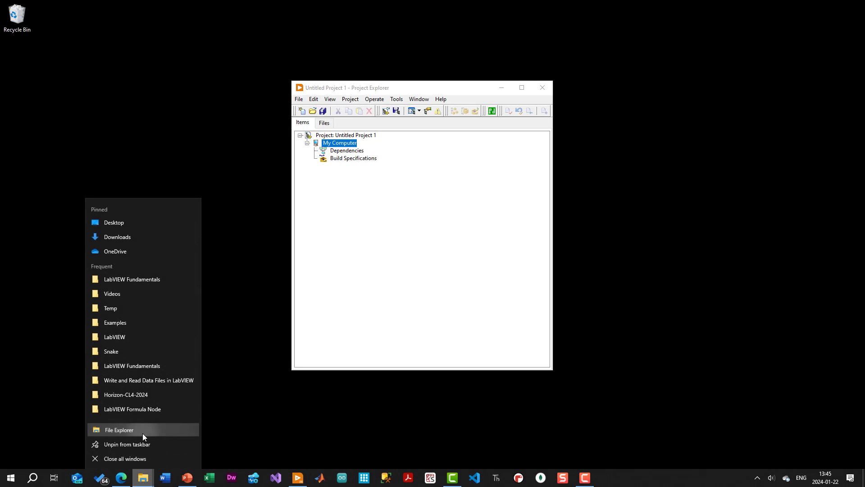
{"action": "left_click", "coordinate": [118, 429]}
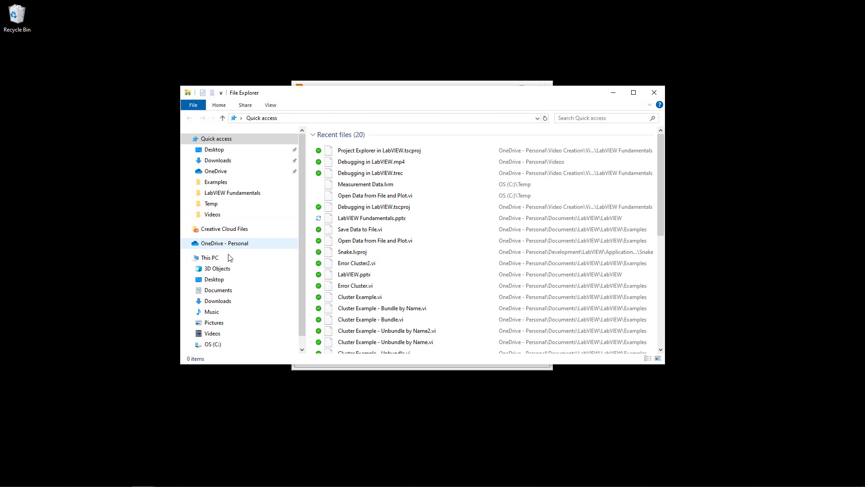
{"action": "left_click", "coordinate": [223, 258]}
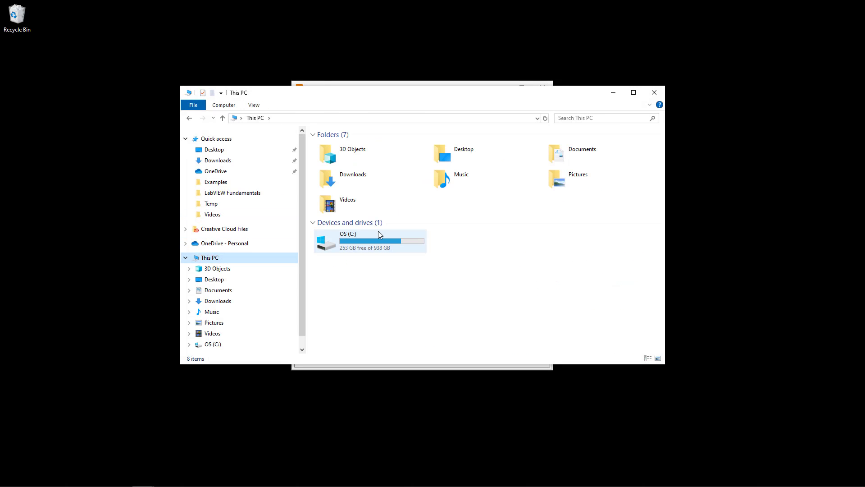
{"action": "double_click", "coordinate": [372, 248]}
{"action": "scroll", "coordinate": [372, 314], "scroll_direction": "down", "scroll_amount": 5}
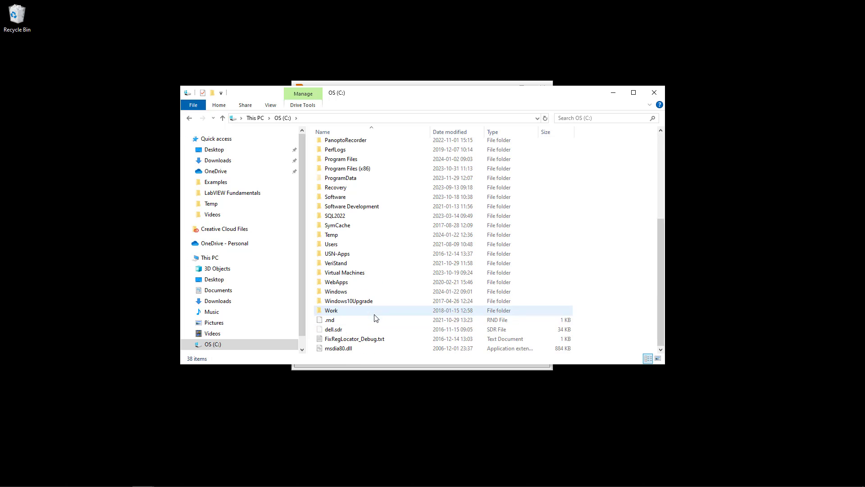
{"action": "double_click", "coordinate": [332, 234]}
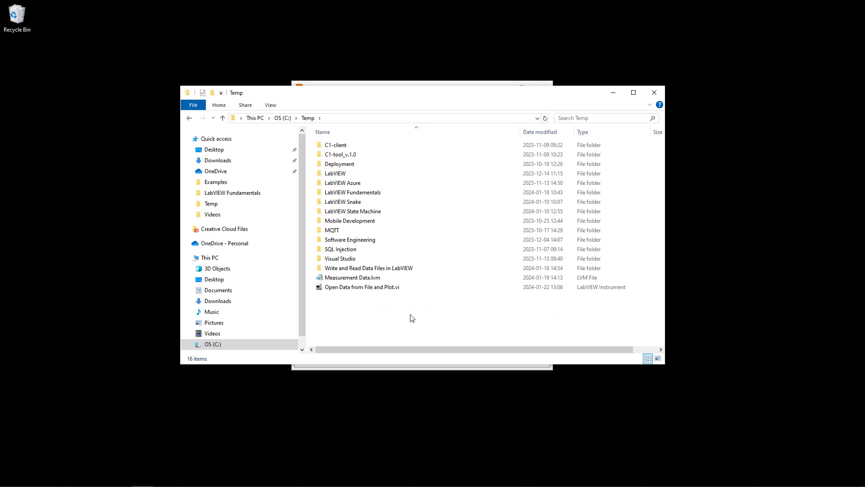
Create a new folder named Example inside C:\Temp
{"action": "right_click", "coordinate": [414, 327]}
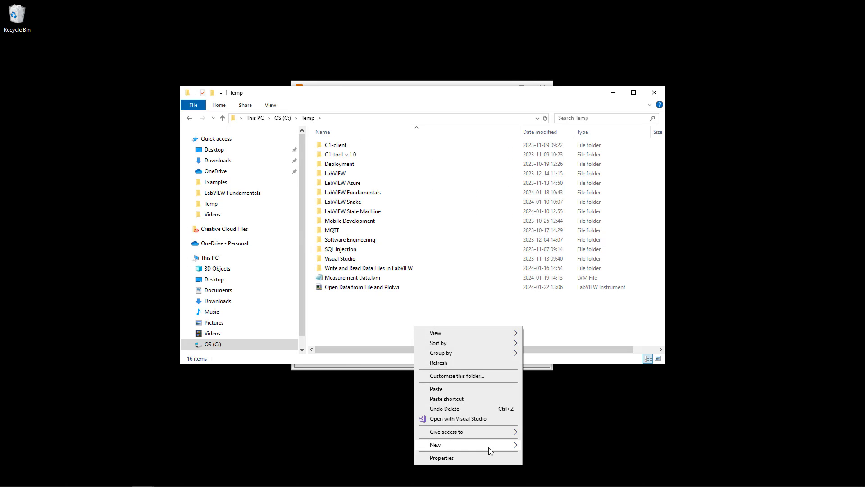
{"action": "mouse_move", "coordinate": [489, 445]}
{"action": "left_click", "coordinate": [590, 314]}
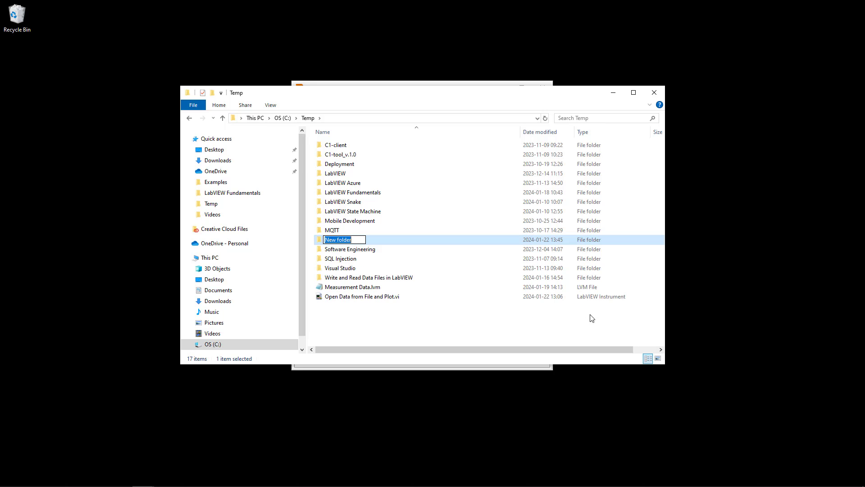
{"action": "type", "text": "Example"}
{"action": "key", "text": "Return"}
Open the Example folder in C:\Temp and arrange its window and the Project Explorer so both are visible
{"action": "double_click", "coordinate": [335, 239]}
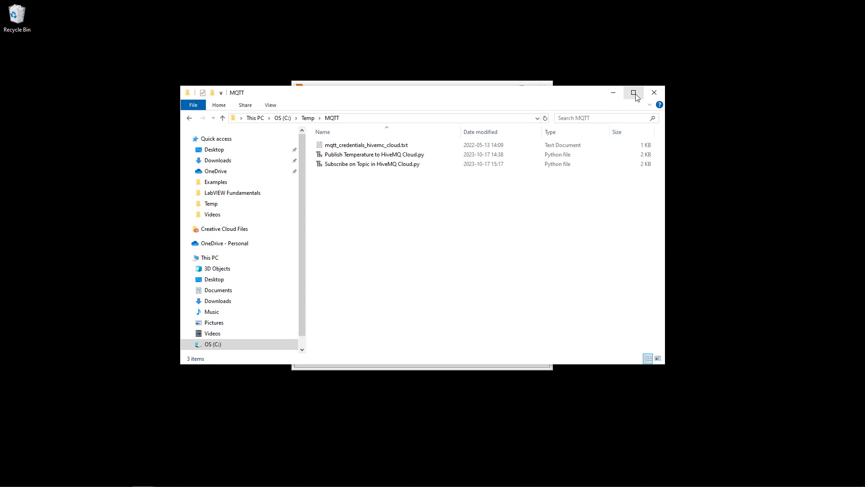
{"action": "left_click", "coordinate": [308, 118]}
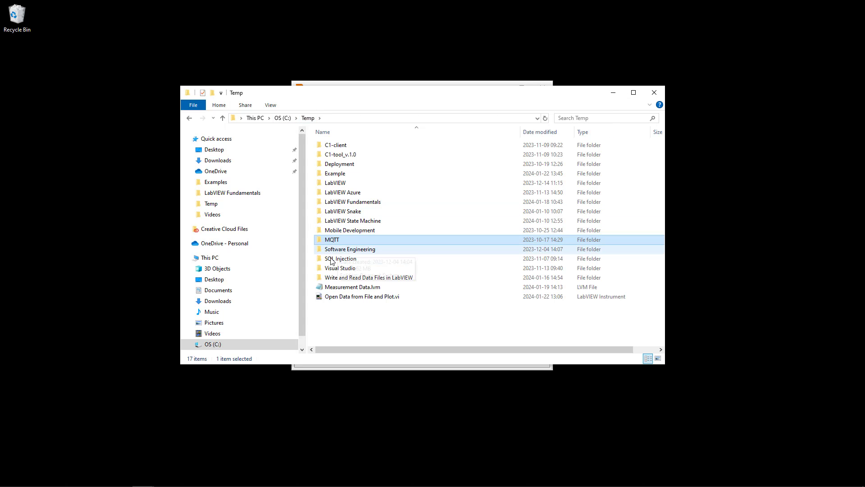
{"action": "double_click", "coordinate": [333, 173]}
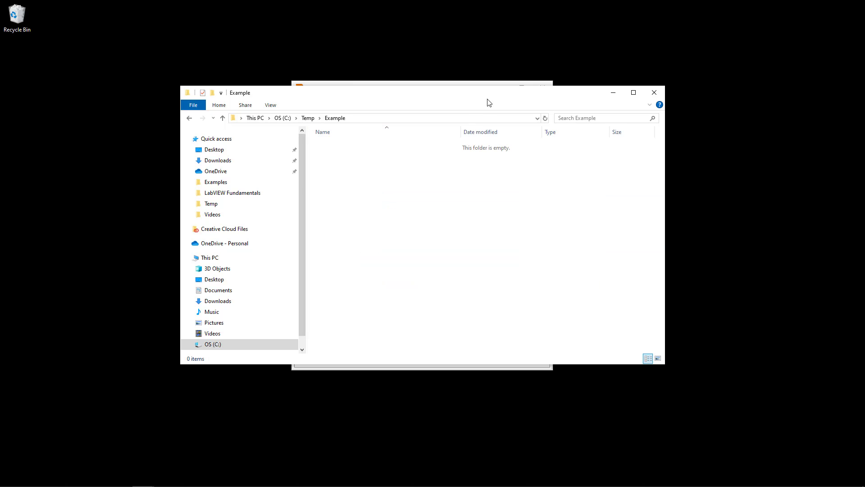
{"action": "left_click_drag", "start_coordinate": [487, 94], "coordinate": [531, 65]}
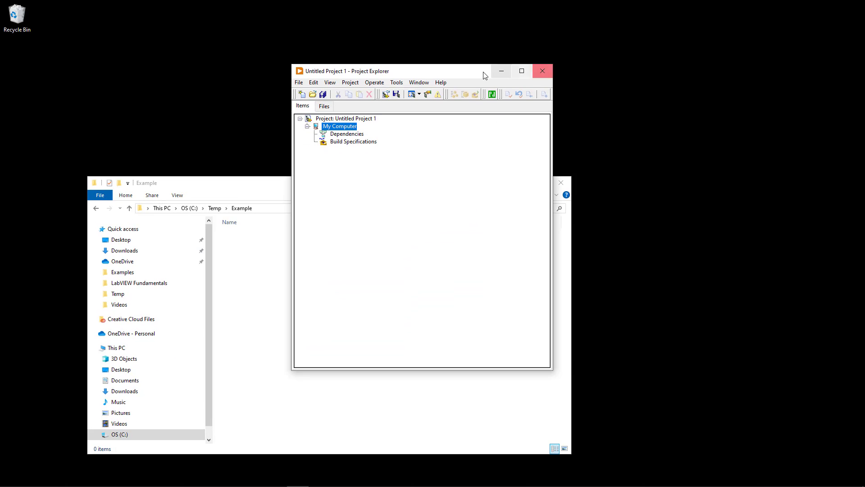
{"action": "left_click_drag", "start_coordinate": [466, 74], "coordinate": [547, 61]}
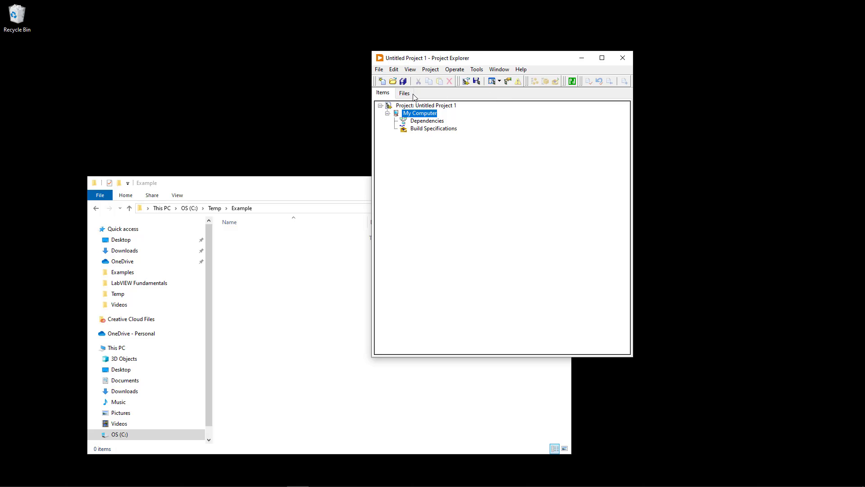
Start saving the untitled project and browse to the C:\Temp\Example folder as its location
{"action": "left_click", "coordinate": [403, 83]}
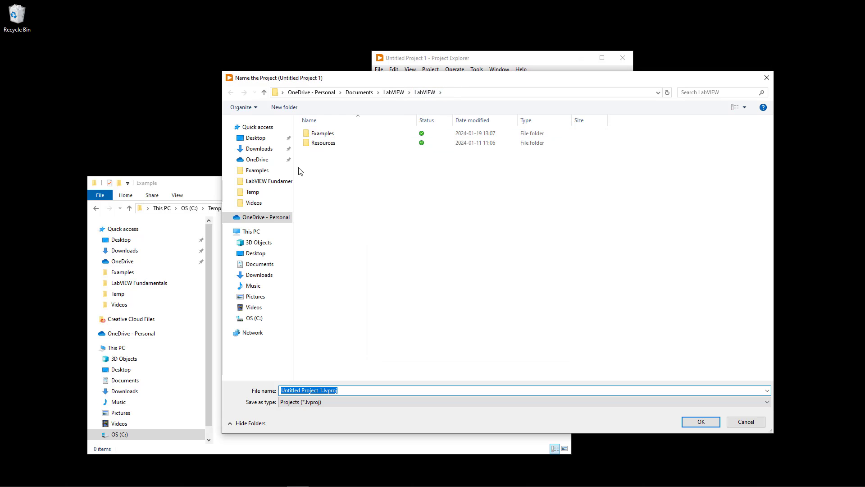
{"action": "left_click", "coordinate": [254, 318]}
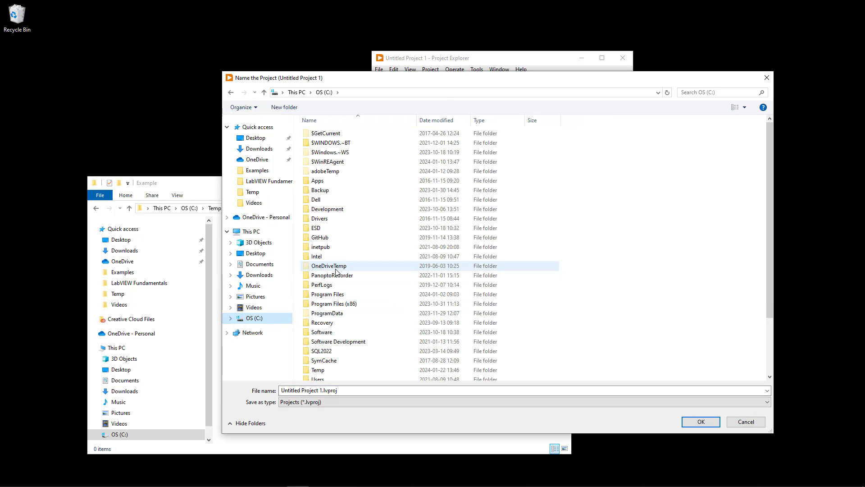
{"action": "double_click", "coordinate": [326, 375]}
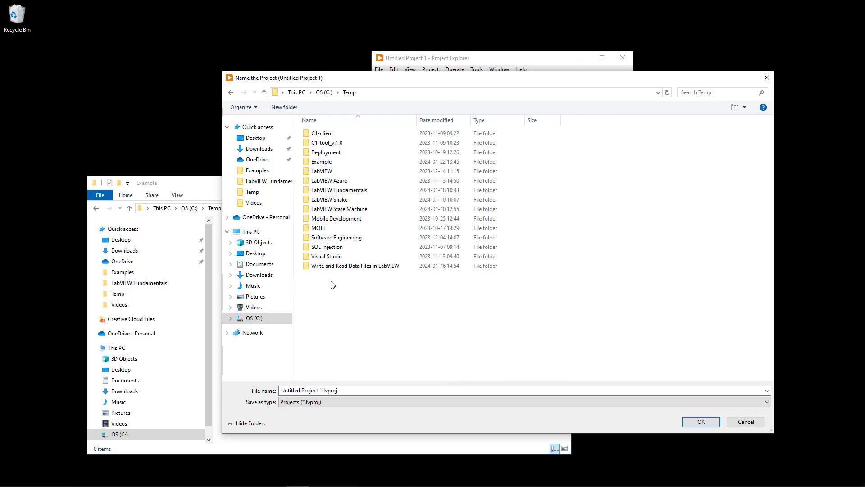
{"action": "double_click", "coordinate": [332, 175]}
Name the project file "LabVIEW Example Project" and save it in the Example folder
{"action": "left_click", "coordinate": [378, 392]}
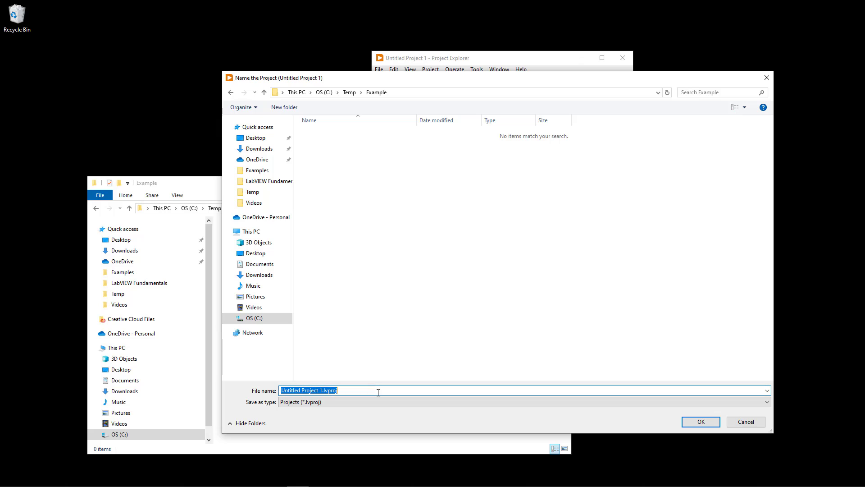
{"action": "key", "text": "Home"}
{"action": "type", "text": "LabVIEW "}
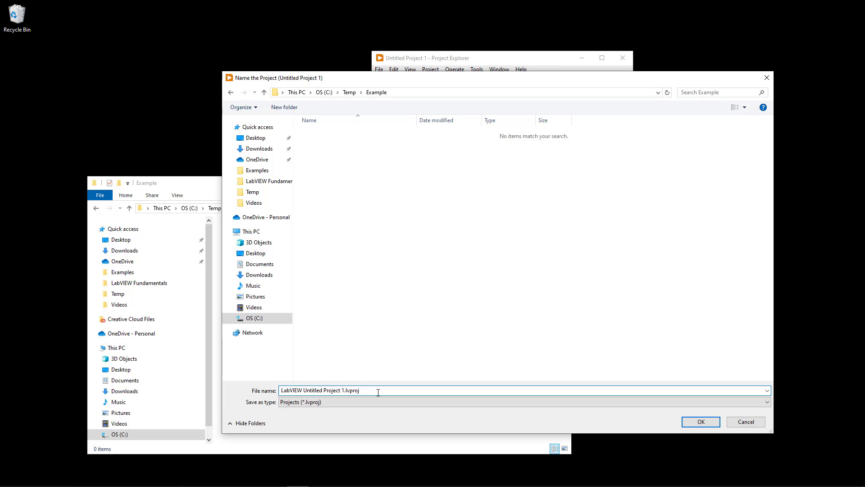
{"action": "type", "text": "Exm"}
{"action": "key", "text": "BackSpace"}
{"action": "type", "text": "ample Project"}
{"action": "key", "text": "Delete"}
{"action": "key", "text": "Delete"}
{"action": "key", "text": "Delete"}
{"action": "key", "text": "Delete"}
{"action": "key", "text": "Delete"}
{"action": "key", "text": "Delete"}
{"action": "key", "text": "Delete"}
{"action": "key", "text": "Delete"}
{"action": "key", "text": "Delete"}
{"action": "key", "text": "Delete"}
{"action": "key", "text": "Delete"}
{"action": "key", "text": "Delete"}
{"action": "key", "text": "Delete"}
{"action": "key", "text": "Delete"}
{"action": "key", "text": "Delete"}
{"action": "key", "text": "Delete"}
{"action": "key", "text": "Delete"}
{"action": "key", "text": "Delete"}
{"action": "left_click", "coordinate": [364, 392]}
{"action": "left_click", "coordinate": [699, 423]}
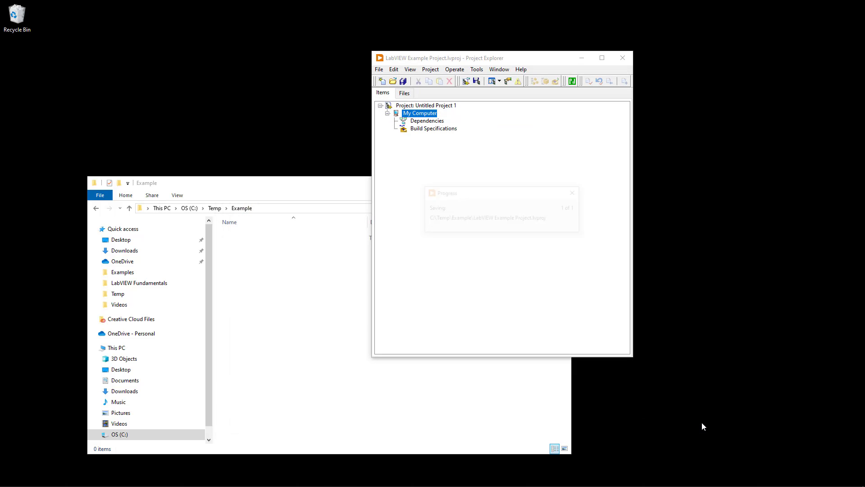
Place the Project Explorer and a narrower Example folder window side by side so they do not overlap
{"action": "left_click_drag", "start_coordinate": [515, 61], "coordinate": [688, 43]}
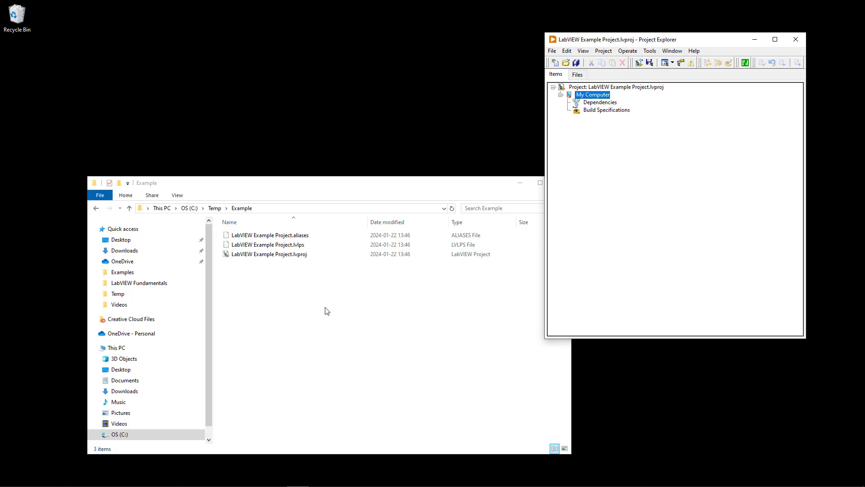
{"action": "left_click", "coordinate": [314, 333]}
{"action": "left_click_drag", "start_coordinate": [292, 181], "coordinate": [271, 141]}
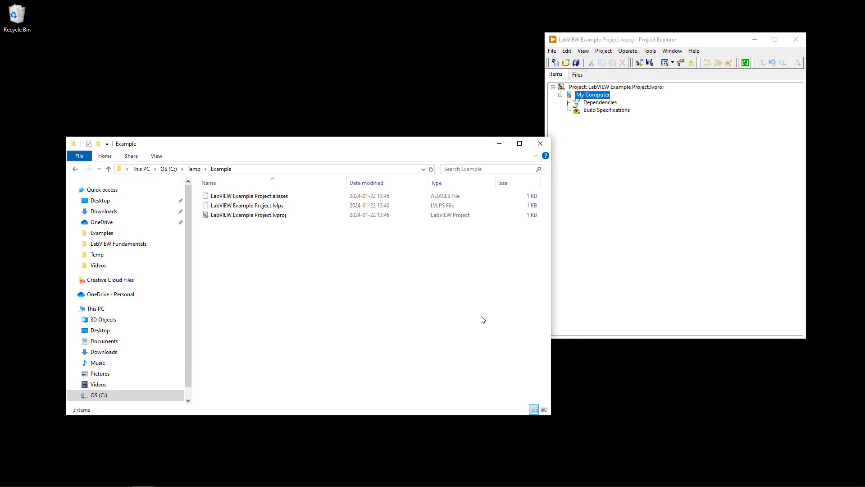
{"action": "left_click_drag", "start_coordinate": [550, 417], "coordinate": [485, 410]}
{"action": "key", "text": "alt+Tab"}
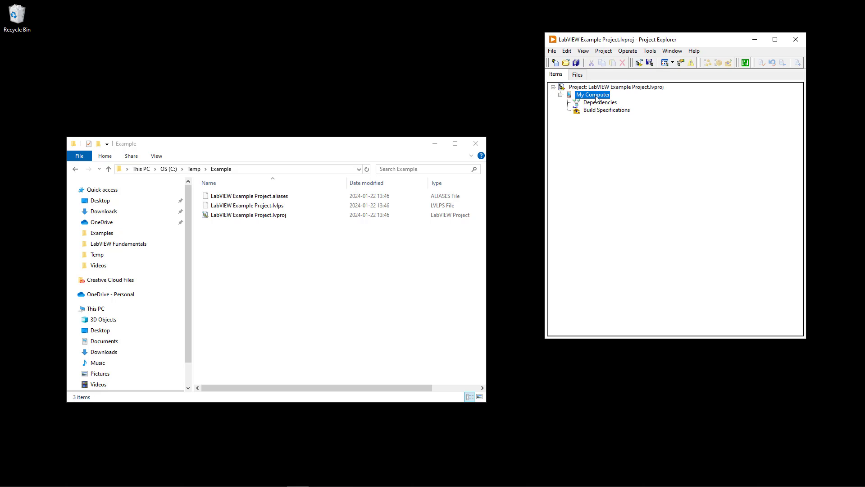
{"action": "left_click_drag", "start_coordinate": [333, 142], "coordinate": [338, 131]}
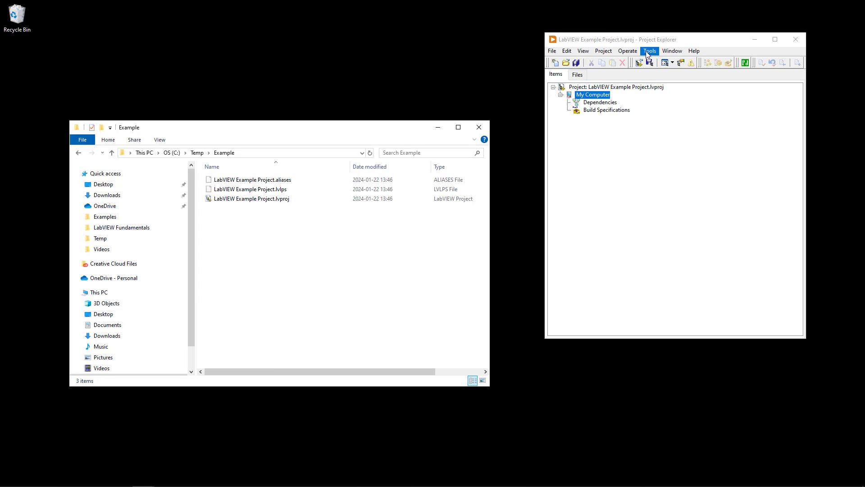
{"action": "left_click_drag", "start_coordinate": [678, 40], "coordinate": [676, 47]}
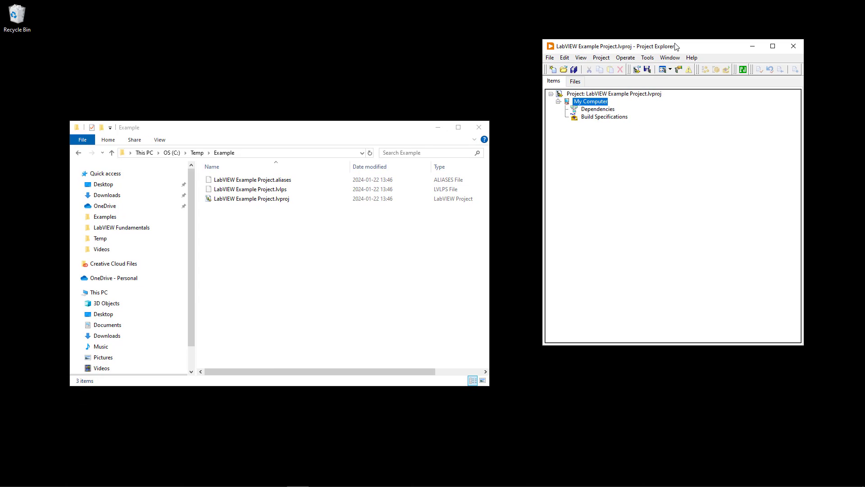
Try to add the current Example folder to My Computer as a folder snapshot, entering SubVIs as the folder name
{"action": "right_click", "coordinate": [598, 104]}
{"action": "mouse_move", "coordinate": [615, 104]}
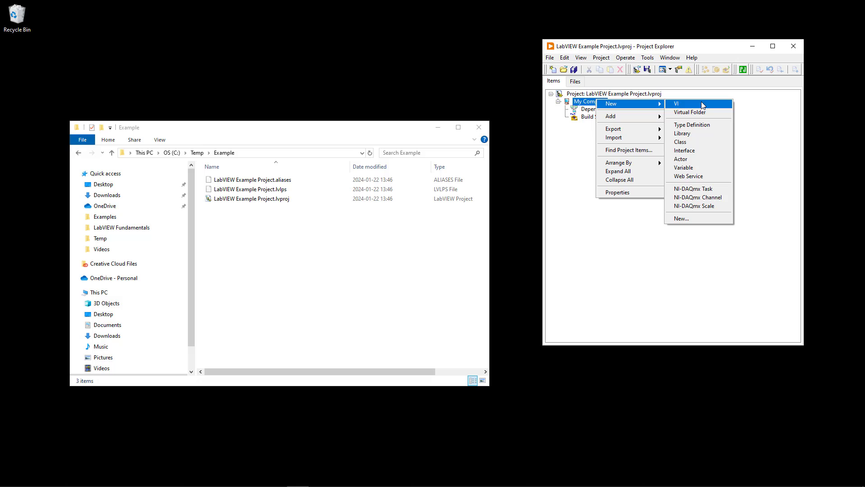
{"action": "mouse_move", "coordinate": [622, 118]}
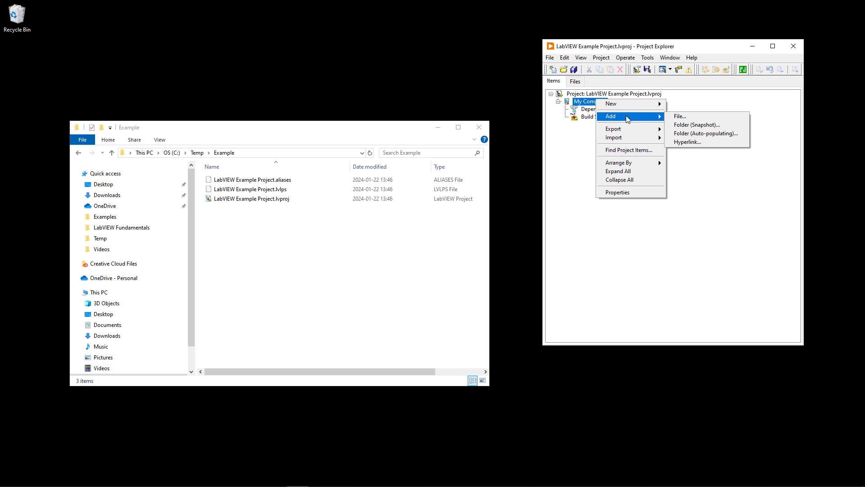
{"action": "left_click", "coordinate": [717, 127]}
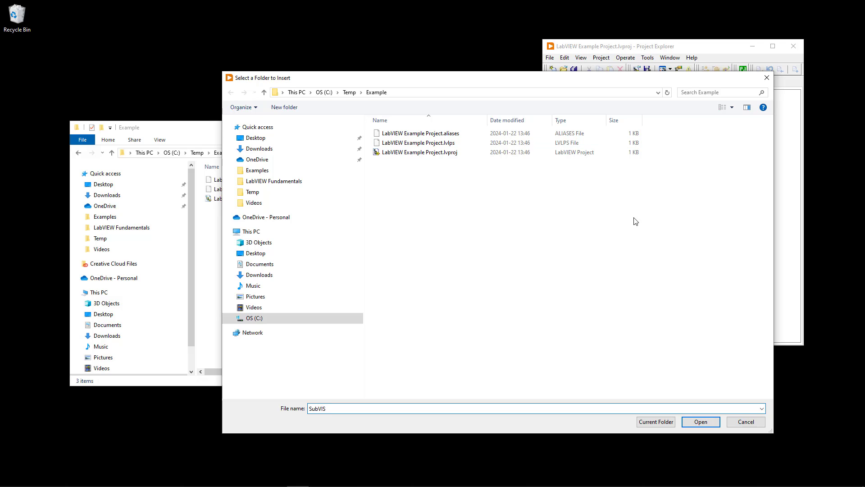
{"action": "key", "text": "BackSpace"}
{"action": "type", "text": "s"}
{"action": "left_click", "coordinate": [654, 422]}
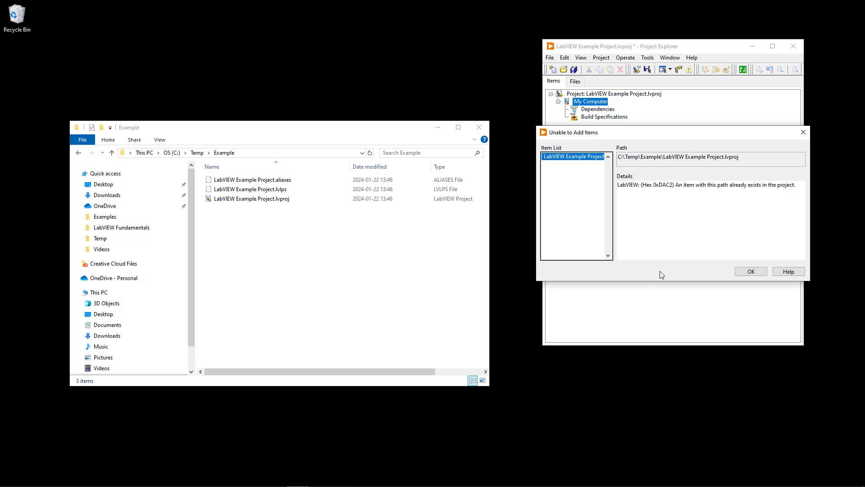
{"action": "left_click", "coordinate": [751, 272]}
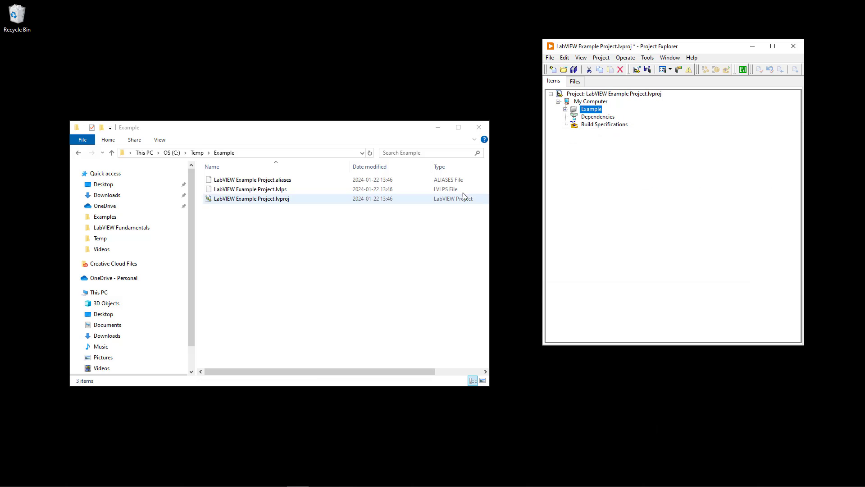
{"action": "left_click", "coordinate": [565, 109]}
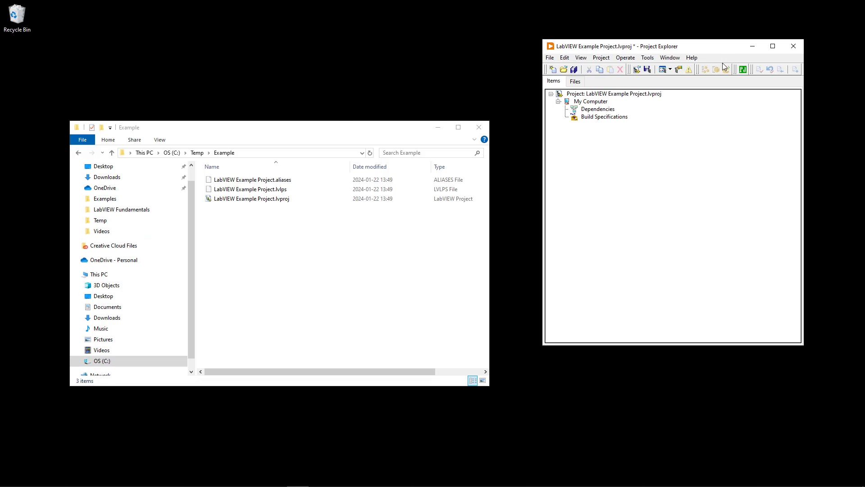
Create a new folder named SubVIs inside the Example folder on disk
{"action": "left_click_drag", "start_coordinate": [340, 125], "coordinate": [328, 110]}
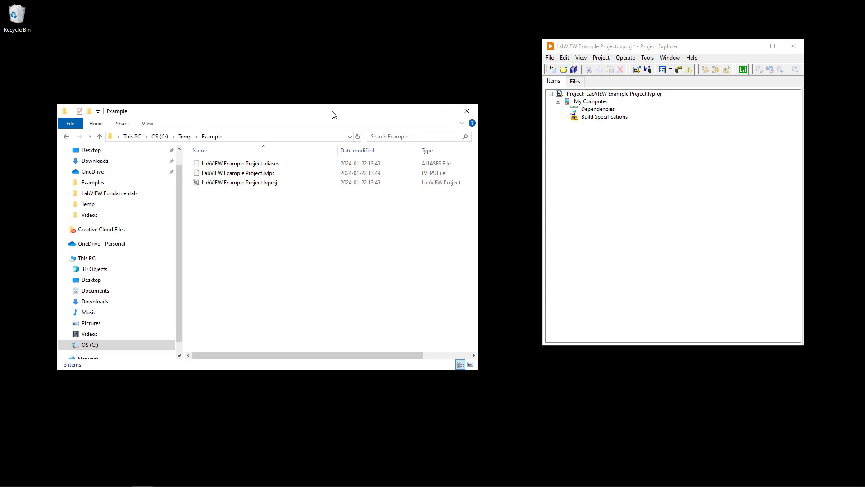
{"action": "right_click", "coordinate": [223, 217]}
{"action": "mouse_move", "coordinate": [283, 339]}
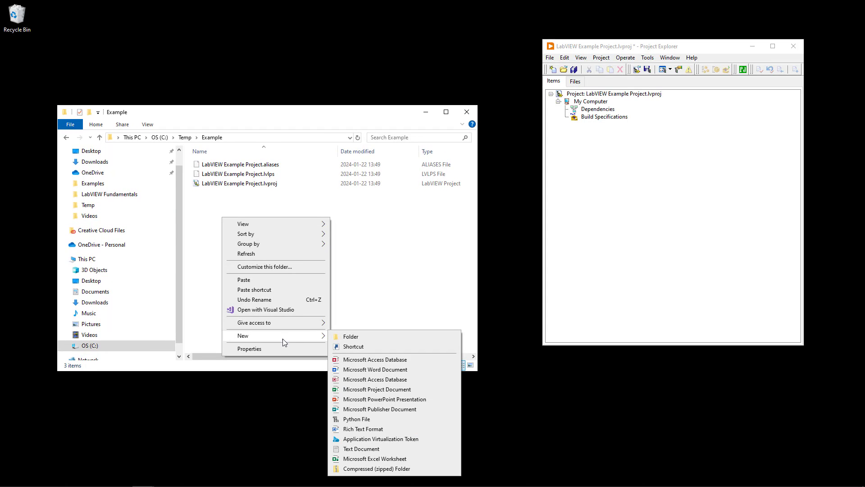
{"action": "left_click", "coordinate": [360, 337]}
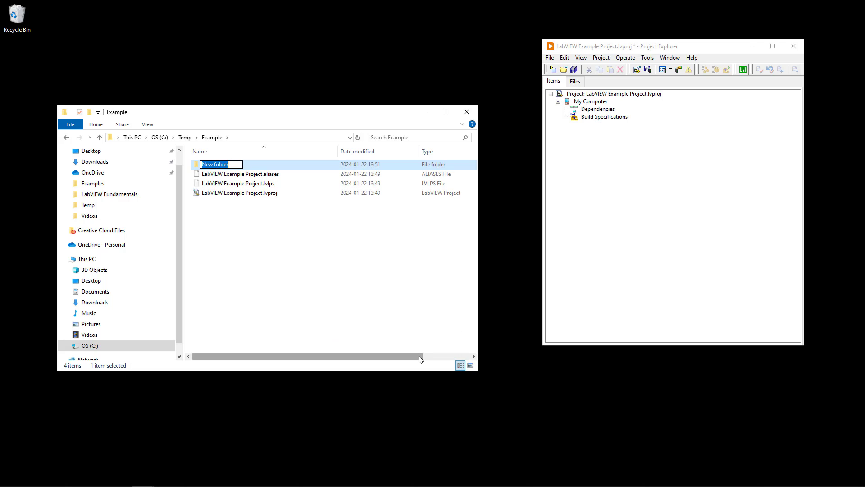
{"action": "type", "text": "SubVIs"}
{"action": "left_click", "coordinate": [284, 310]}
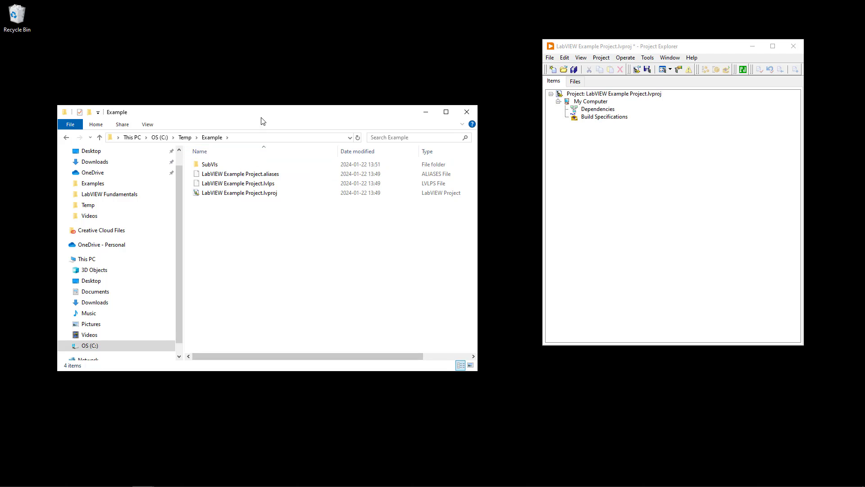
Add the SubVIs folder from the Example folder window to My Computer in the project
{"action": "left_click_drag", "start_coordinate": [265, 115], "coordinate": [273, 114]}
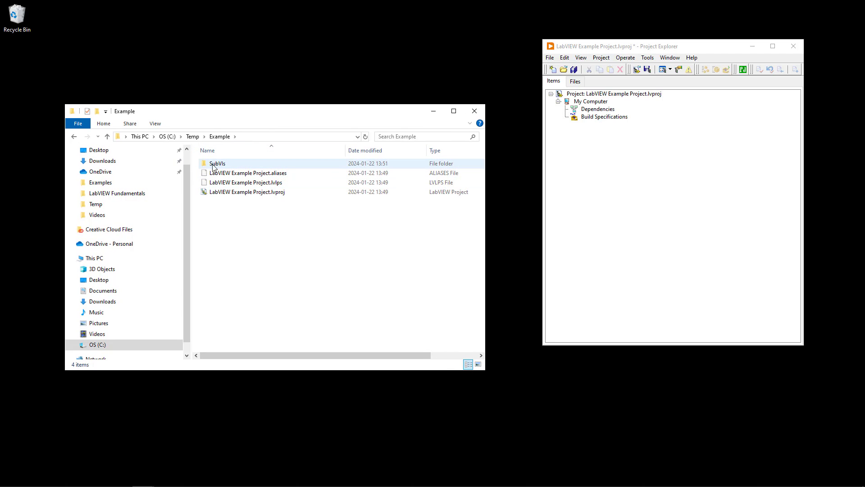
{"action": "left_click_drag", "start_coordinate": [215, 165], "coordinate": [594, 104]}
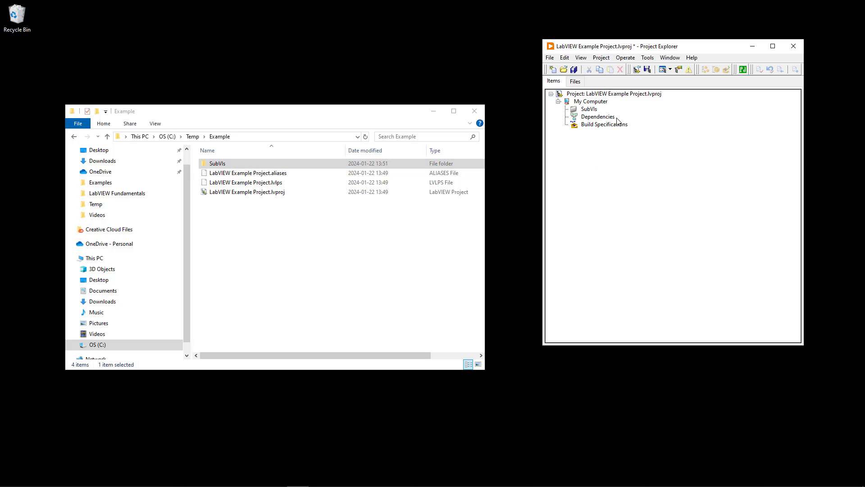
{"action": "left_click", "coordinate": [590, 110]}
Look inside the SubVIs folder on disk, return to Example and compare it with the project tree
{"action": "left_click", "coordinate": [328, 258]}
{"action": "left_click", "coordinate": [226, 165]}
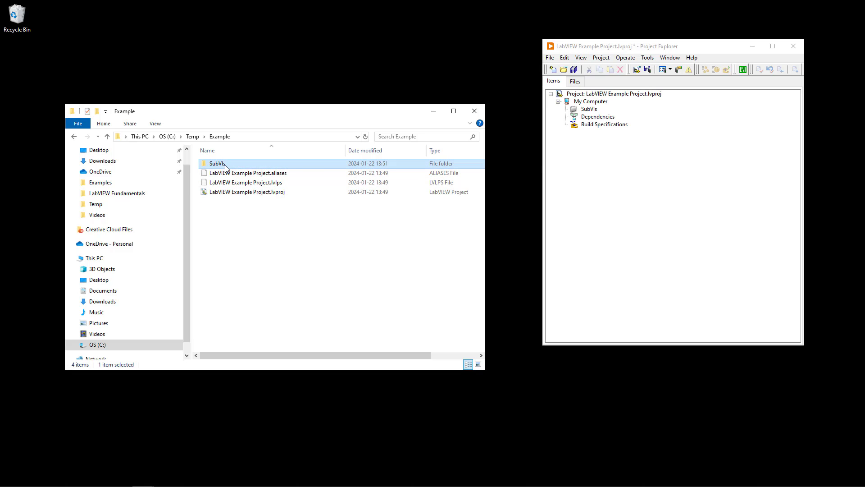
{"action": "double_click", "coordinate": [226, 165]}
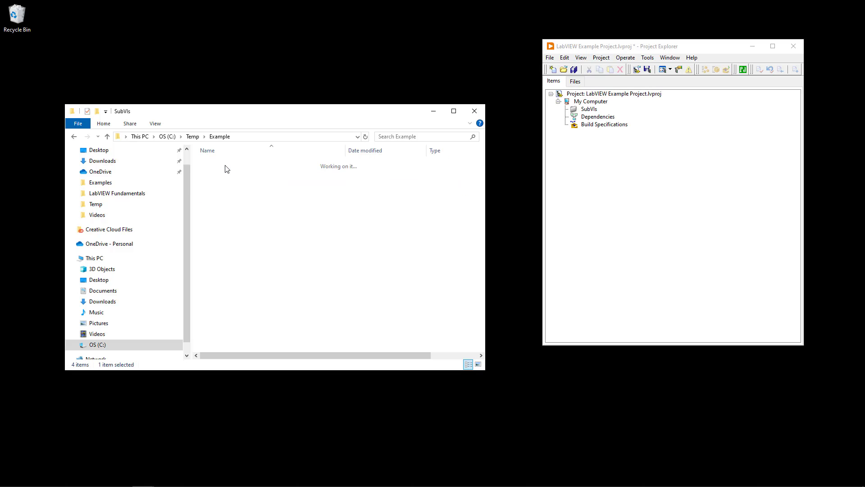
{"action": "left_click", "coordinate": [219, 137]}
{"action": "left_click", "coordinate": [617, 157]}
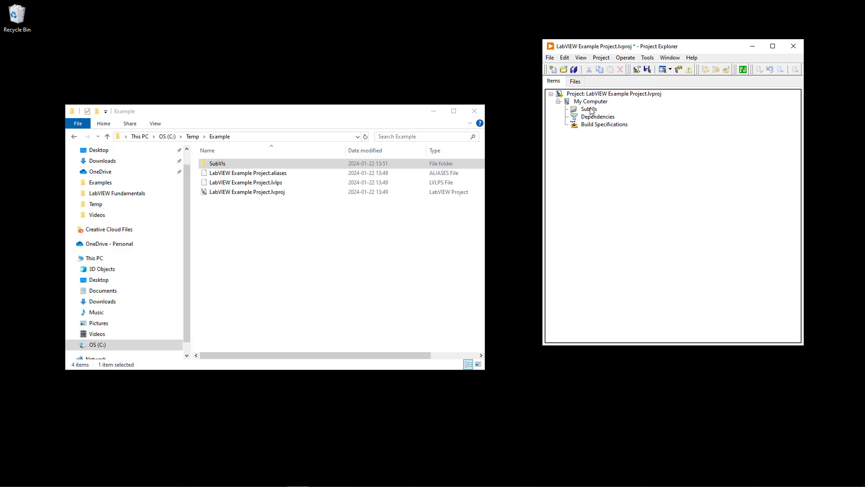
Create a new folder named MainVI inside the Example folder
{"action": "left_click", "coordinate": [263, 248]}
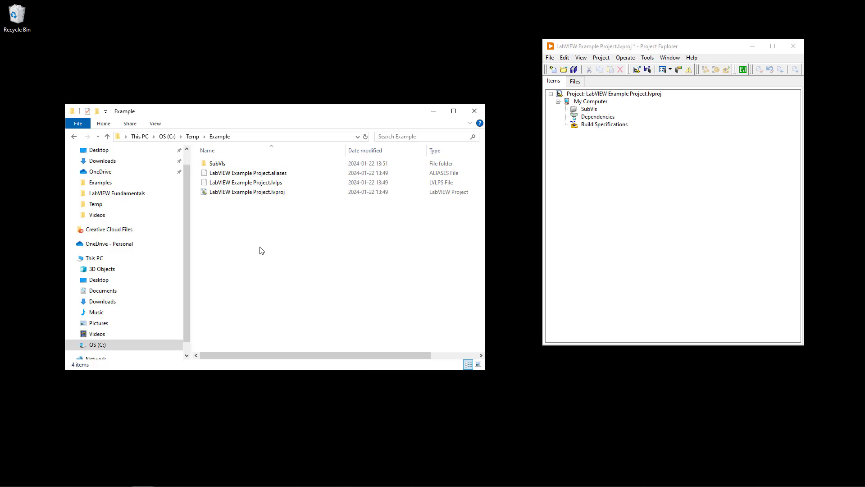
{"action": "right_click", "coordinate": [261, 247]}
{"action": "mouse_move", "coordinate": [322, 370]}
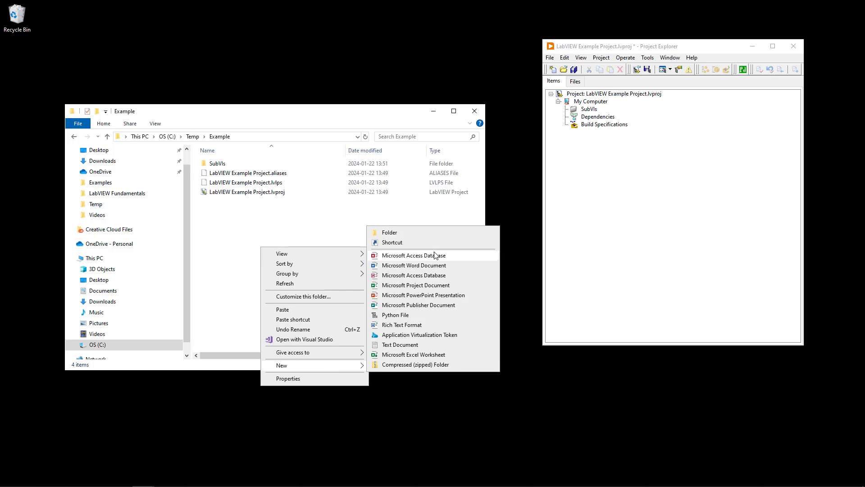
{"action": "left_click", "coordinate": [434, 238]}
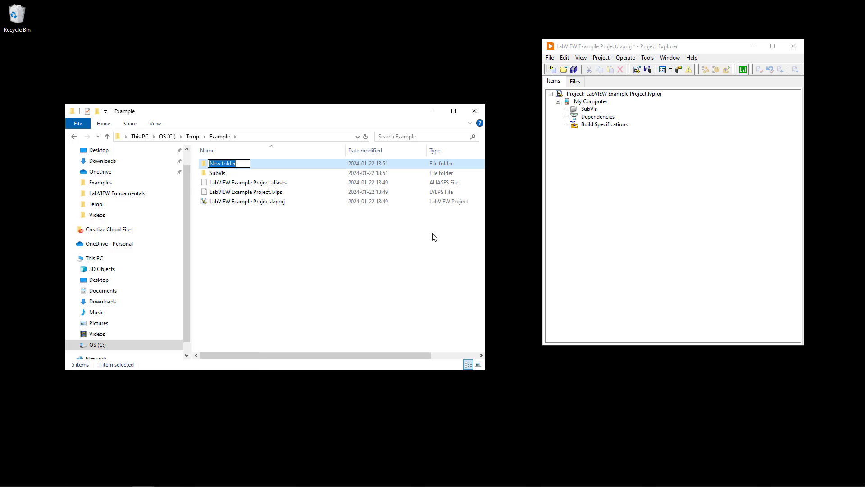
{"action": "type", "text": "MainVI"}
Create a new folder named Resources inside the Example folder
{"action": "right_click", "coordinate": [249, 268]}
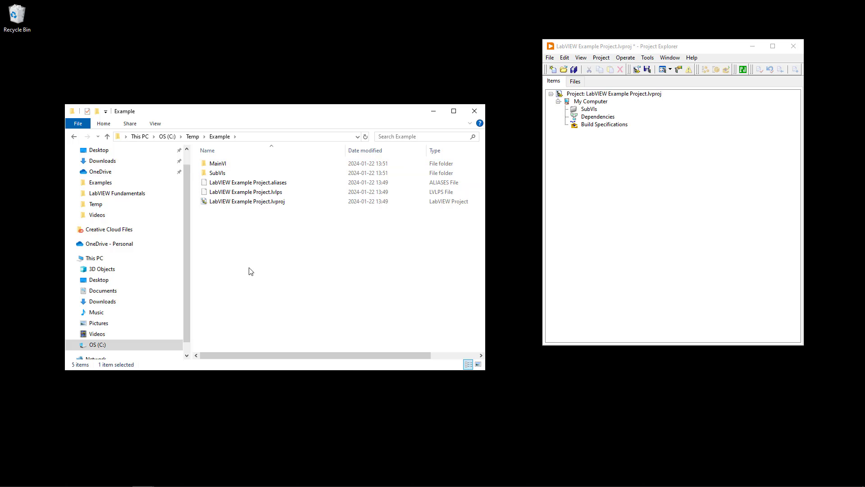
{"action": "mouse_move", "coordinate": [328, 387]}
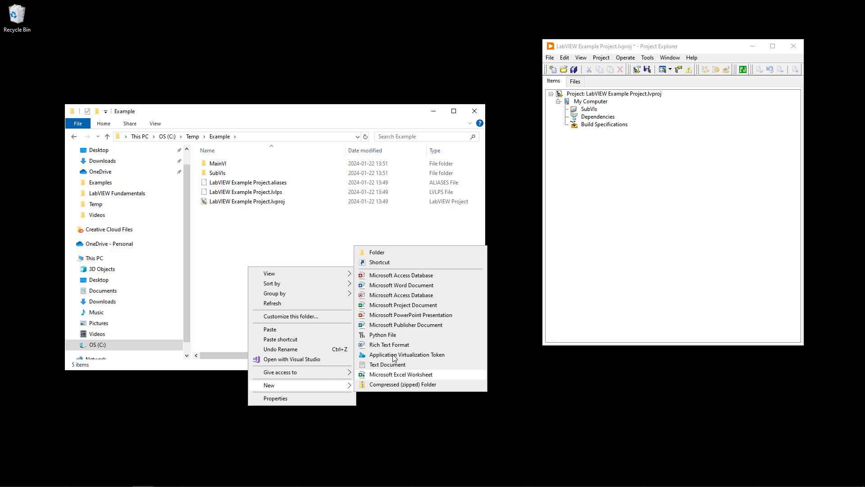
{"action": "left_click", "coordinate": [420, 255]}
{"action": "type", "text": "Resources"}
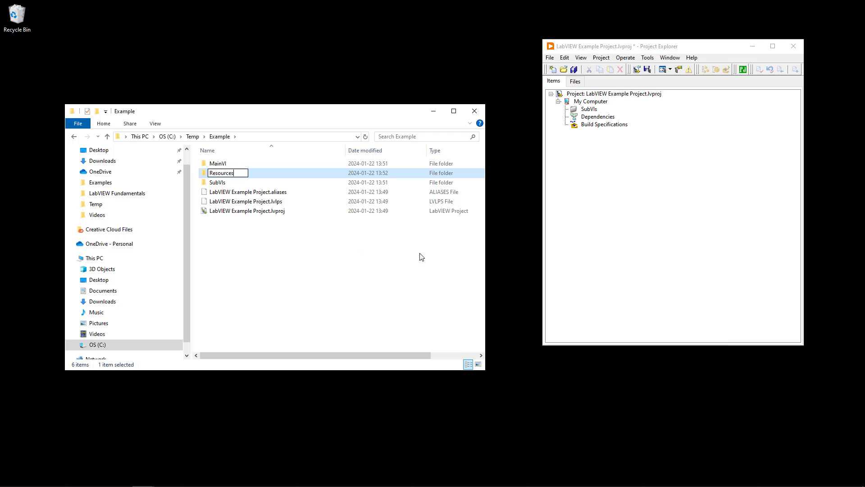
{"action": "key", "text": "Return"}
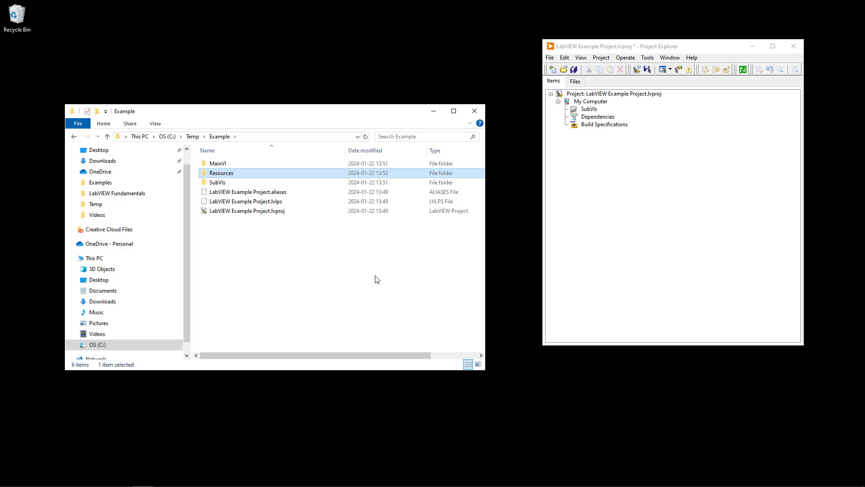
Create a new folder named Data inside the Example folder
{"action": "left_click", "coordinate": [240, 270]}
{"action": "right_click", "coordinate": [239, 269]}
{"action": "mouse_move", "coordinate": [293, 387]}
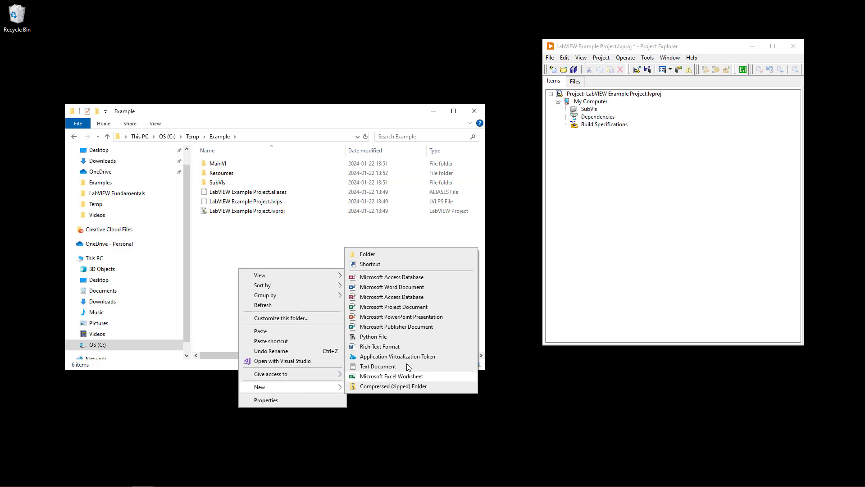
{"action": "left_click", "coordinate": [417, 254]}
{"action": "type", "text": "Data"}
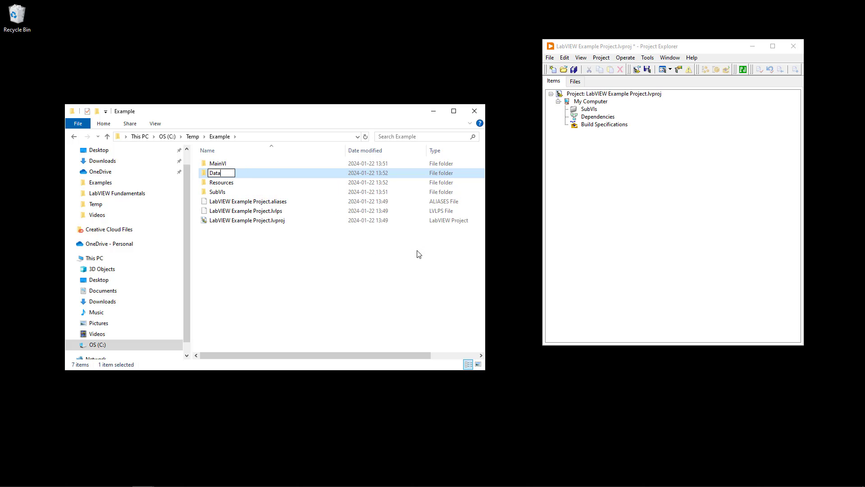
{"action": "left_click", "coordinate": [255, 271]}
Add the Data, Resources and MainVI folders from the Example folder window to My Computer in the project
{"action": "left_click_drag", "start_coordinate": [215, 167], "coordinate": [587, 102]}
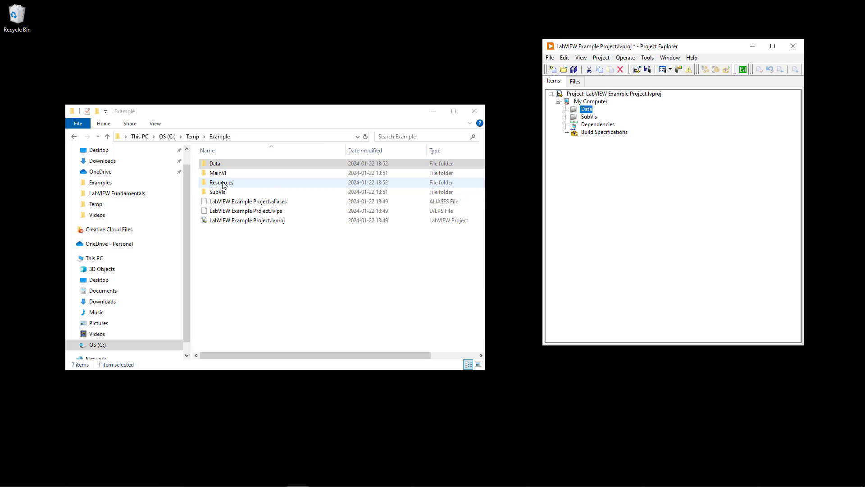
{"action": "left_click_drag", "start_coordinate": [223, 185], "coordinate": [589, 102]}
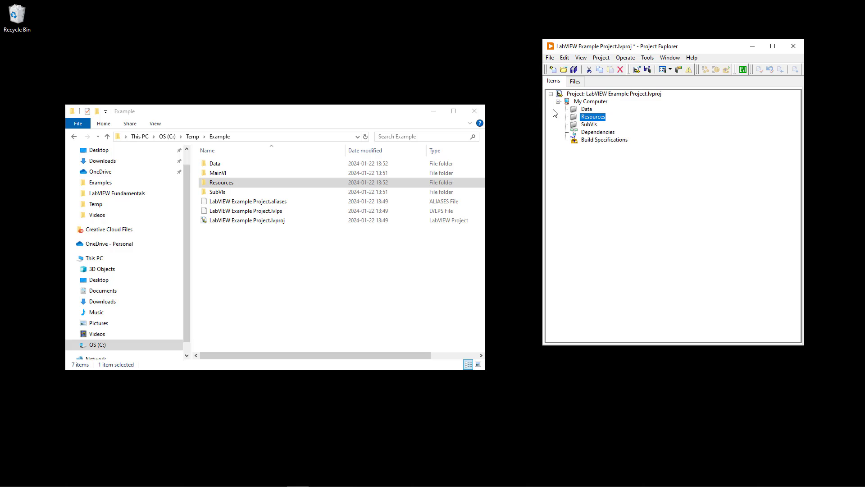
{"action": "left_click", "coordinate": [217, 166]}
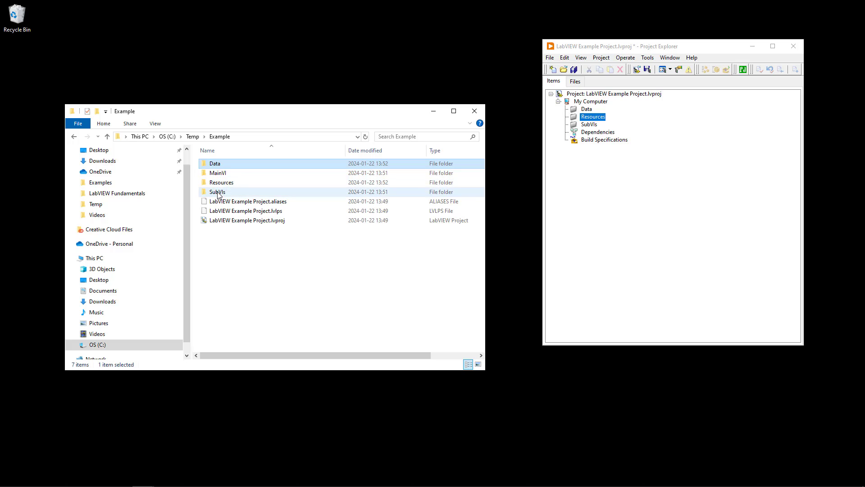
{"action": "left_click_drag", "start_coordinate": [217, 173], "coordinate": [590, 102]}
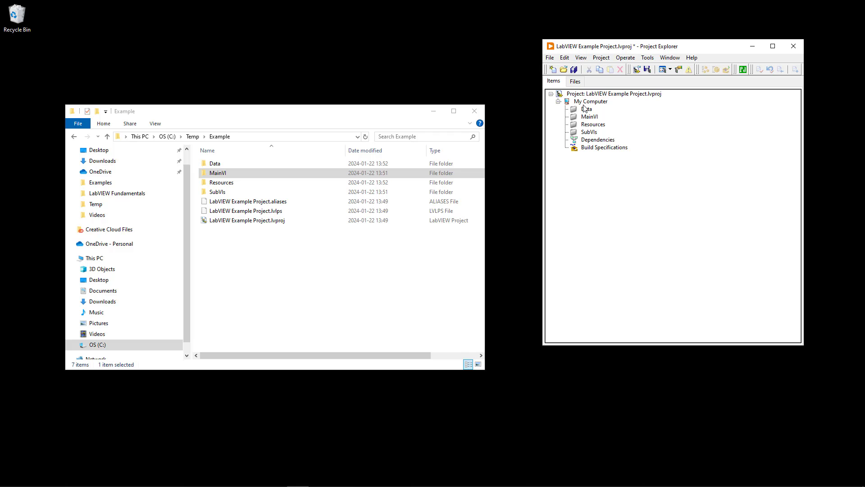
Create a new VI under the project's MainVI folder and place a numeric control near the upper left of its front panel
{"action": "left_click", "coordinate": [590, 118]}
{"action": "right_click", "coordinate": [591, 119]}
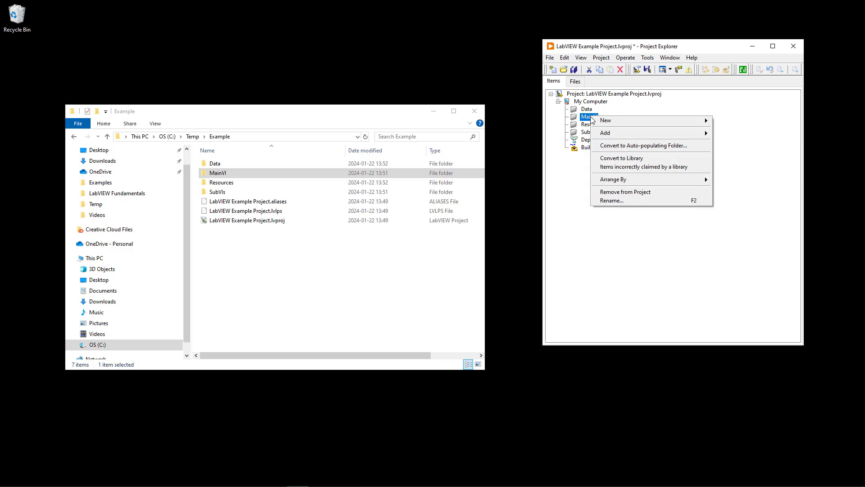
{"action": "mouse_move", "coordinate": [701, 121]}
{"action": "left_click", "coordinate": [729, 126]}
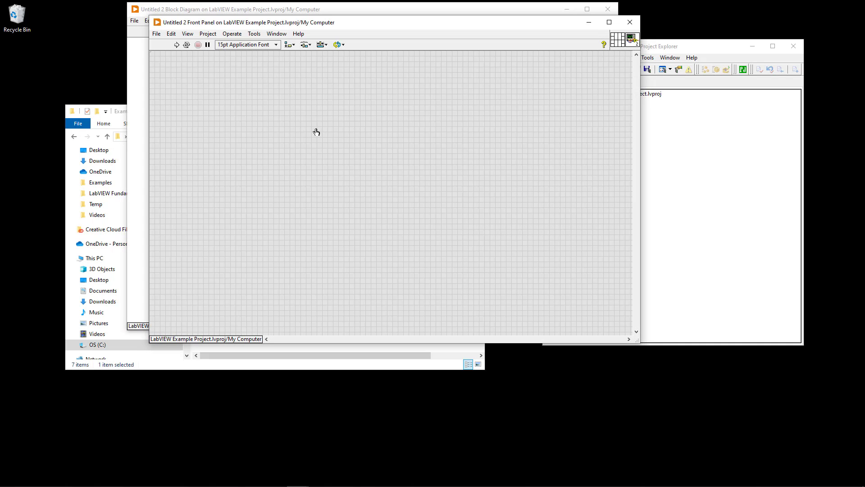
{"action": "right_click", "coordinate": [315, 129]}
{"action": "mouse_move", "coordinate": [341, 169]}
{"action": "left_click_drag", "start_coordinate": [389, 191], "coordinate": [228, 110]}
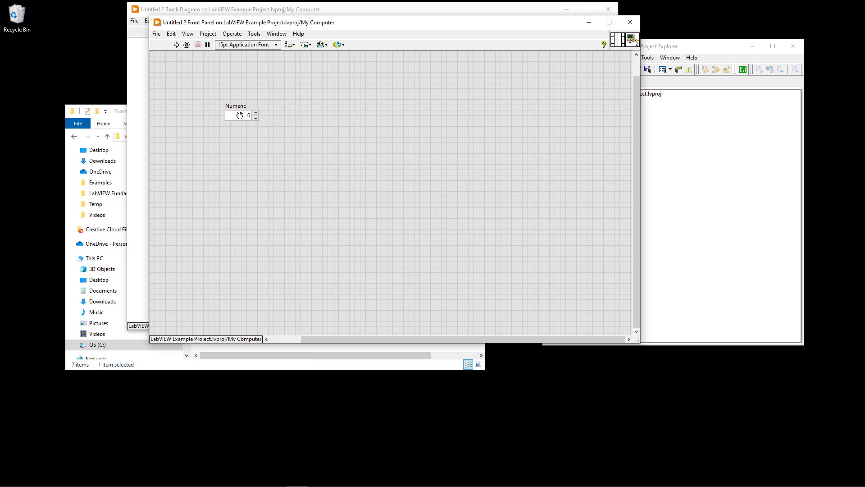
Save the new VI in the MainVI folder on disk as "My LaBVIEW Application.vi"
{"action": "key", "text": "ctrl+s"}
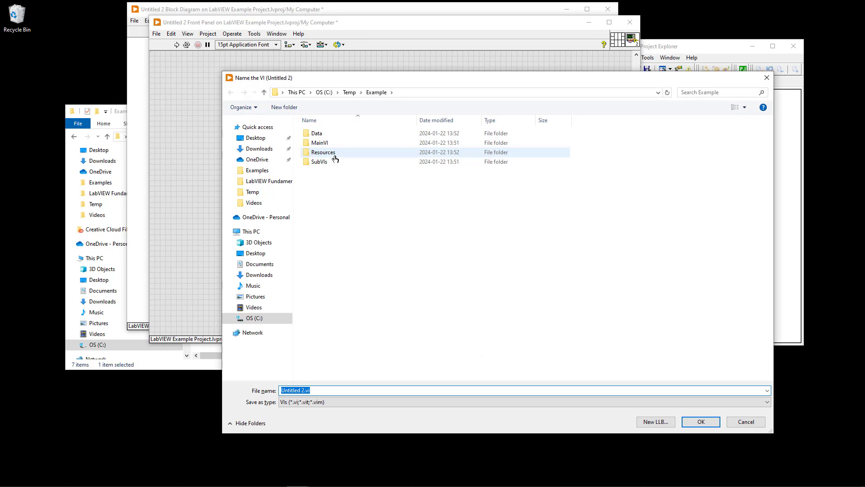
{"action": "double_click", "coordinate": [335, 142]}
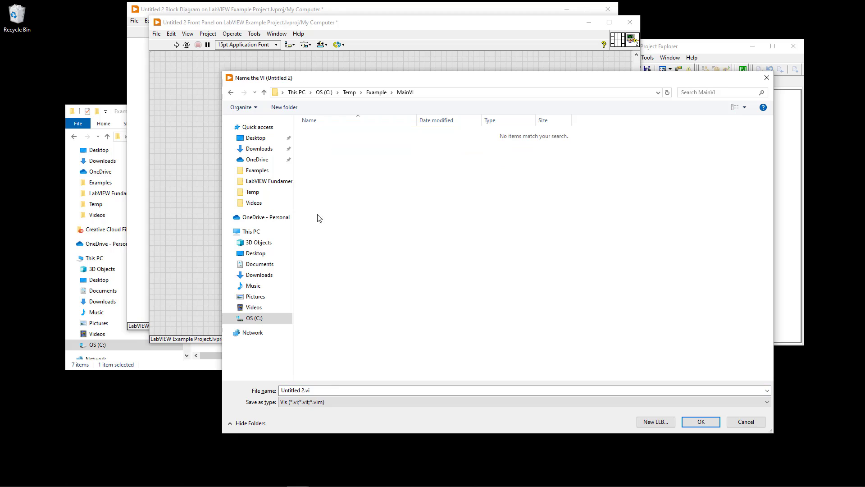
{"action": "key", "text": "Home"}
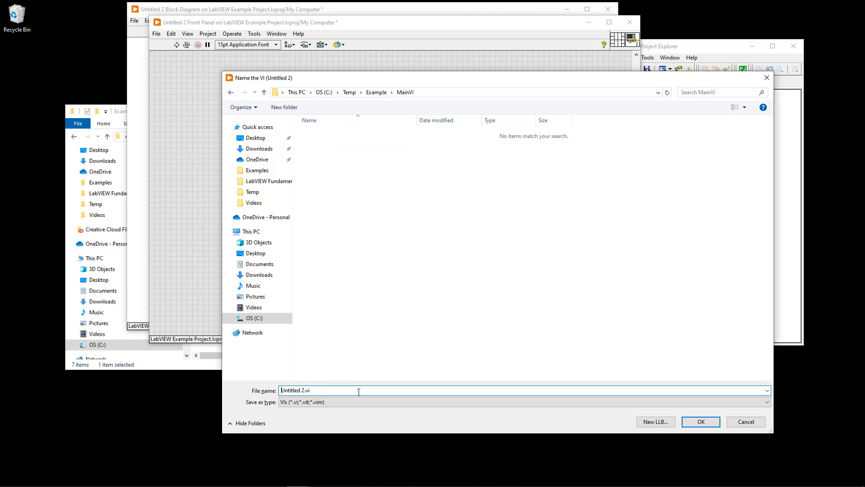
{"action": "type", "text": "My LaBVIEW Application"}
{"action": "key", "text": "Delete"}
{"action": "key", "text": "Delete"}
{"action": "key", "text": "Delete"}
{"action": "key", "text": "Delete"}
{"action": "key", "text": "Delete"}
{"action": "key", "text": "Delete"}
{"action": "key", "text": "Delete"}
{"action": "key", "text": "Delete"}
{"action": "key", "text": "Delete"}
{"action": "key", "text": "Return"}
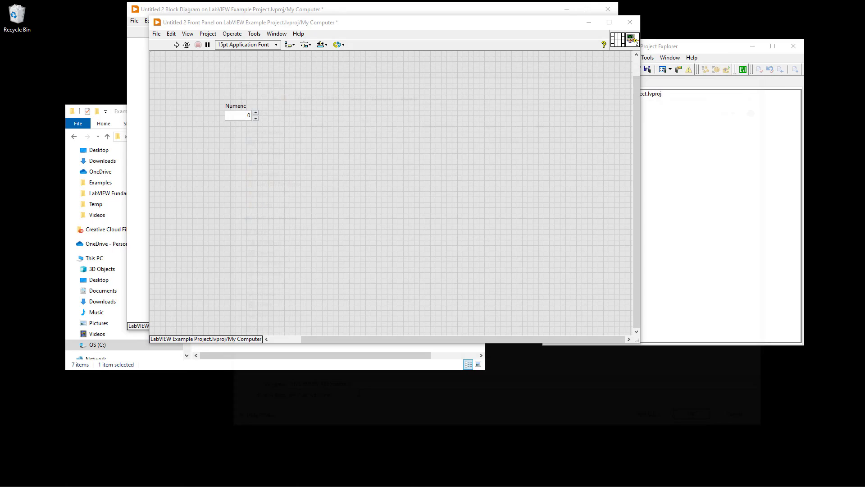
Check the saved VI under MainVI in the project tree, close it, and briefly reopen it from the project
{"action": "left_click", "coordinate": [670, 222]}
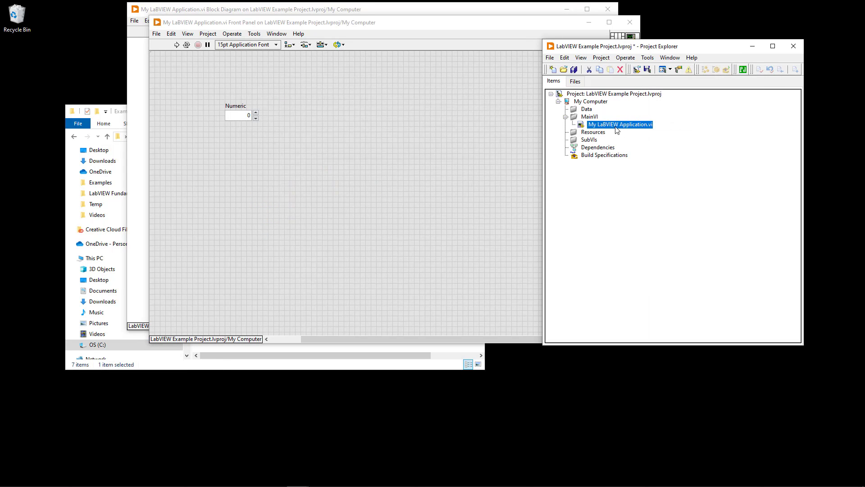
{"action": "left_click", "coordinate": [635, 22]}
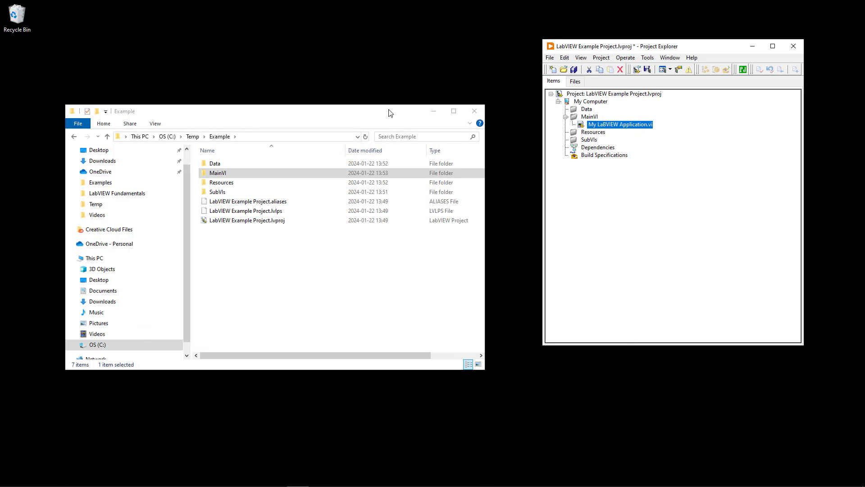
{"action": "left_click_drag", "start_coordinate": [388, 110], "coordinate": [364, 106]}
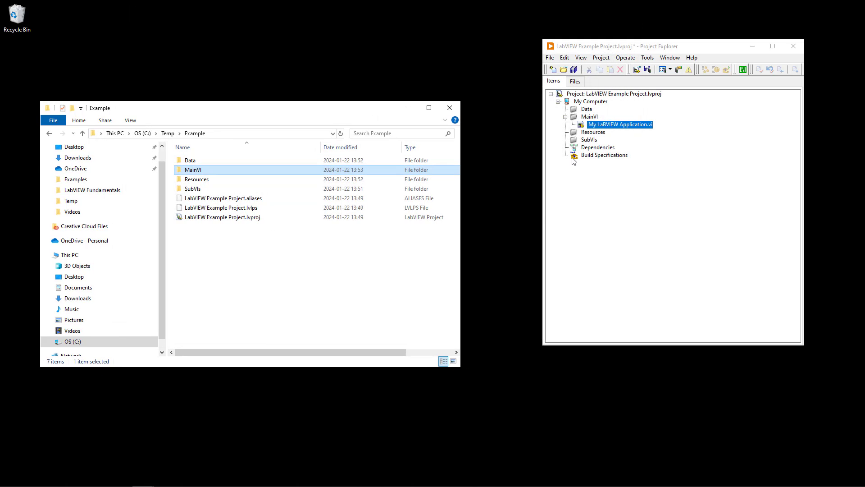
{"action": "left_click", "coordinate": [625, 225]}
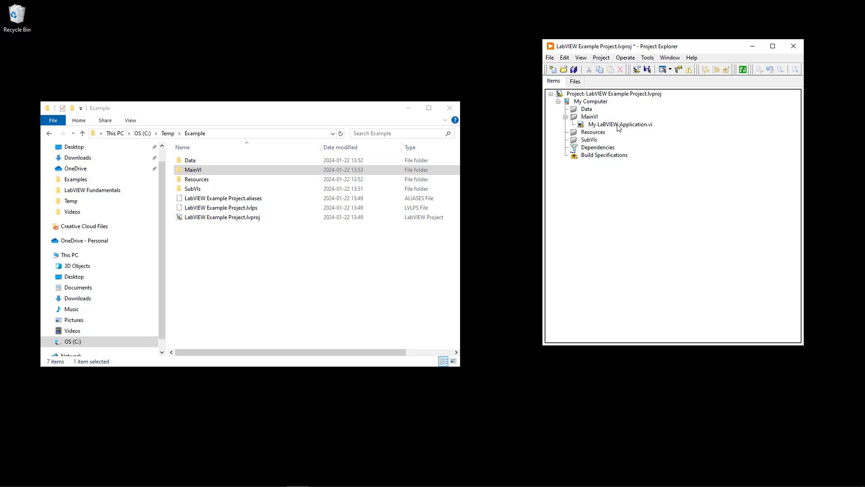
{"action": "left_click", "coordinate": [619, 126]}
{"action": "double_click", "coordinate": [618, 124]}
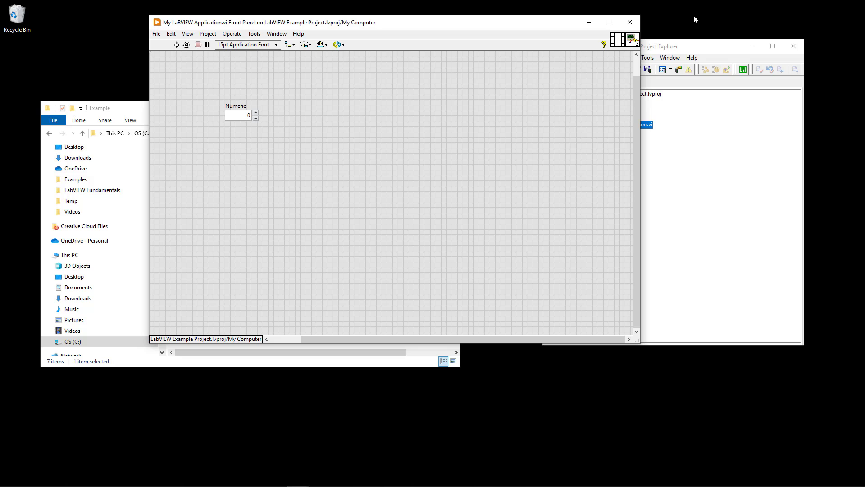
{"action": "left_click", "coordinate": [634, 25]}
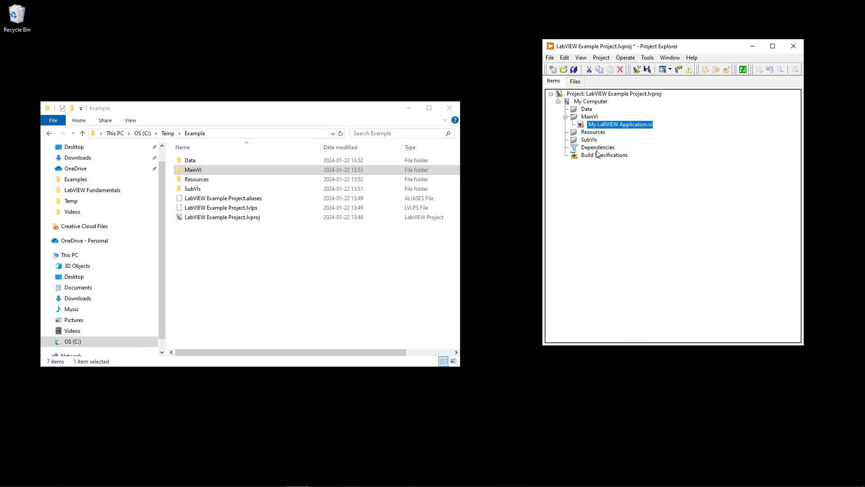
Rename the VI under MainVI in the project as "LabVIEW Application.vi"
{"action": "right_click", "coordinate": [616, 127]}
{"action": "left_click", "coordinate": [644, 243]}
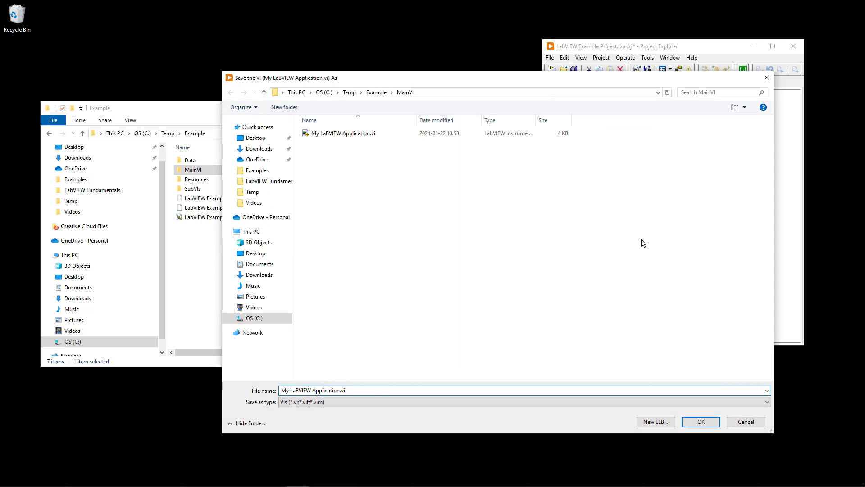
{"action": "key", "text": "BackSpace"}
{"action": "key", "text": "BackSpace"}
{"action": "key", "text": "BackSpace"}
{"action": "key", "text": "BackSpace"}
{"action": "key", "text": "BackSpace"}
{"action": "key", "text": "BackSpace"}
{"action": "type", "text": "LaB"}
{"action": "key", "text": "BackSpace"}
{"action": "type", "text": "B"}
{"action": "key", "text": "BackSpace"}
{"action": "type", "text": "b"}
{"action": "left_click", "coordinate": [702, 421]}
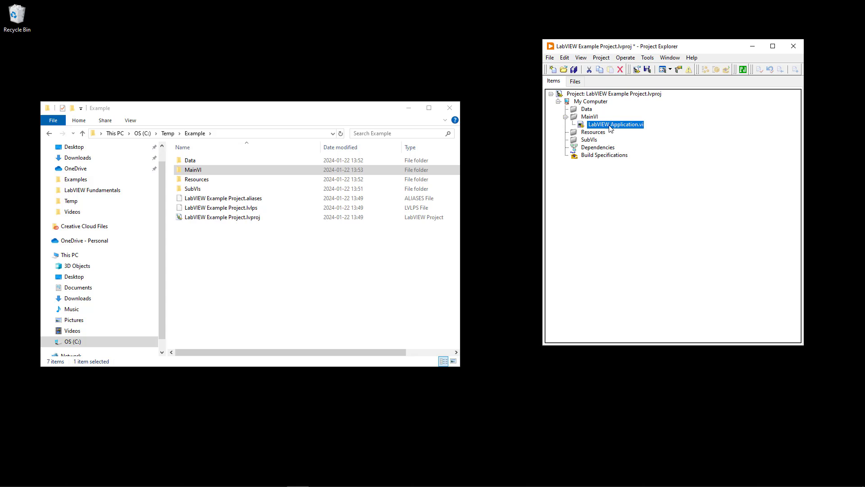
Inspect the MainVI folder on disk for the renamed VI file
{"action": "left_click", "coordinate": [257, 325]}
{"action": "double_click", "coordinate": [196, 171]}
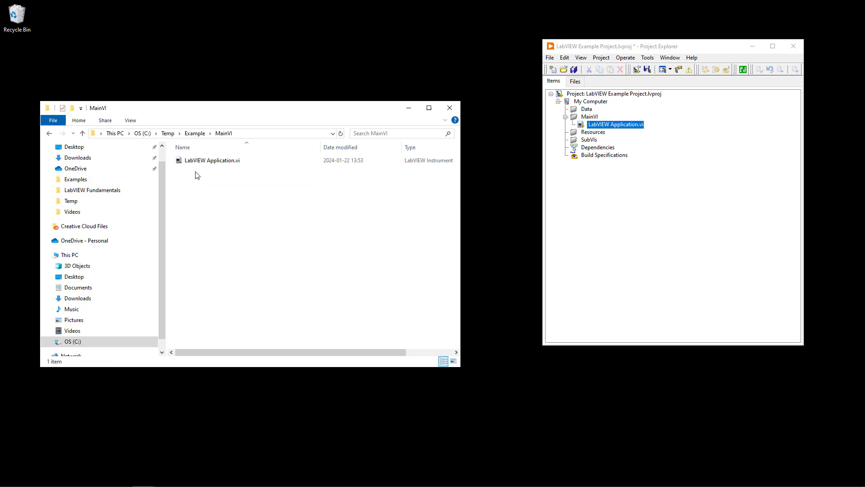
{"action": "left_click", "coordinate": [196, 163]}
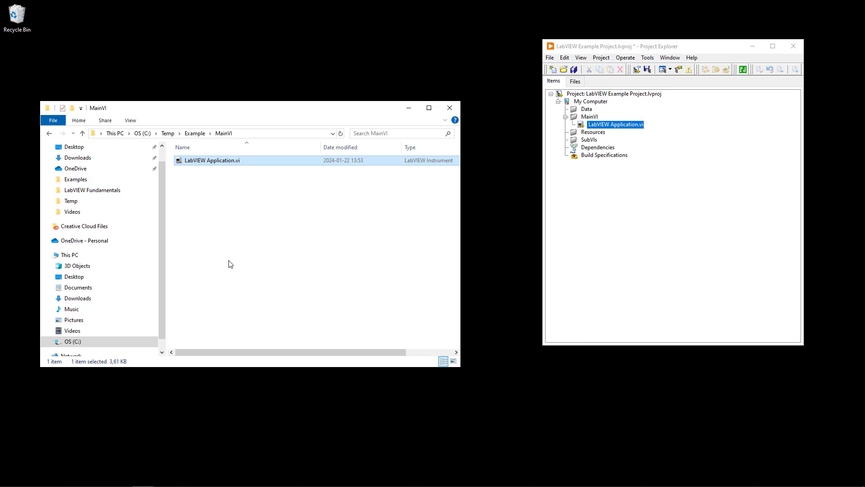
Open and close LabVIEW Application.vi from both the project tree and the disk folder, and return to the Example folder
{"action": "left_click", "coordinate": [632, 130]}
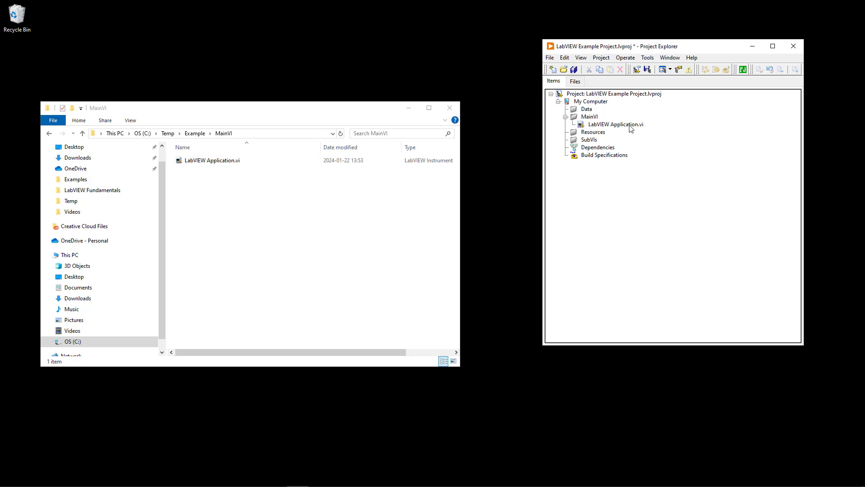
{"action": "double_click", "coordinate": [630, 125]}
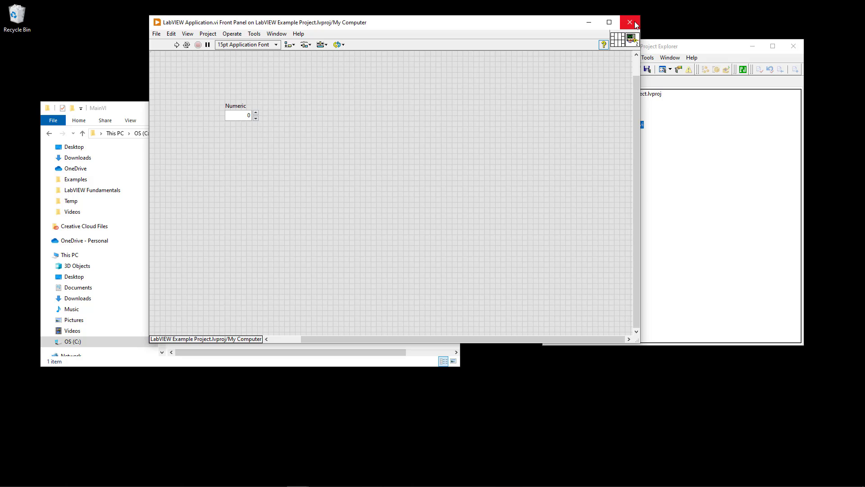
{"action": "left_click", "coordinate": [635, 25]}
{"action": "left_click", "coordinate": [213, 162]}
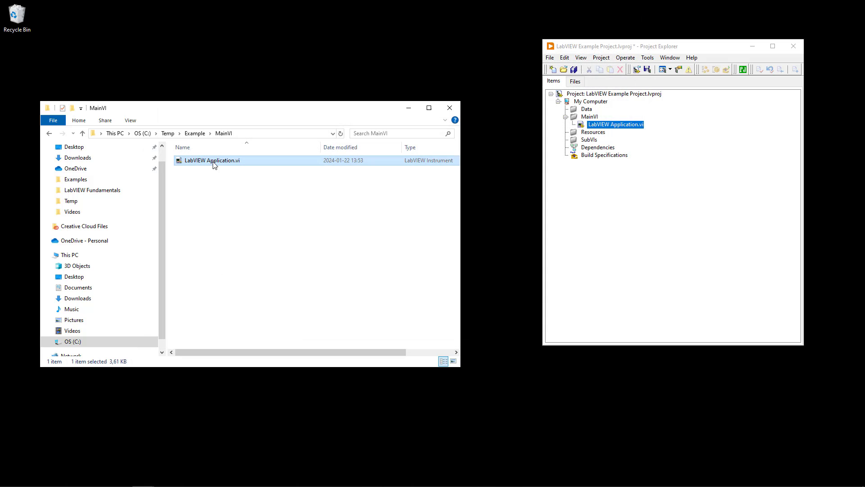
{"action": "double_click", "coordinate": [214, 162]}
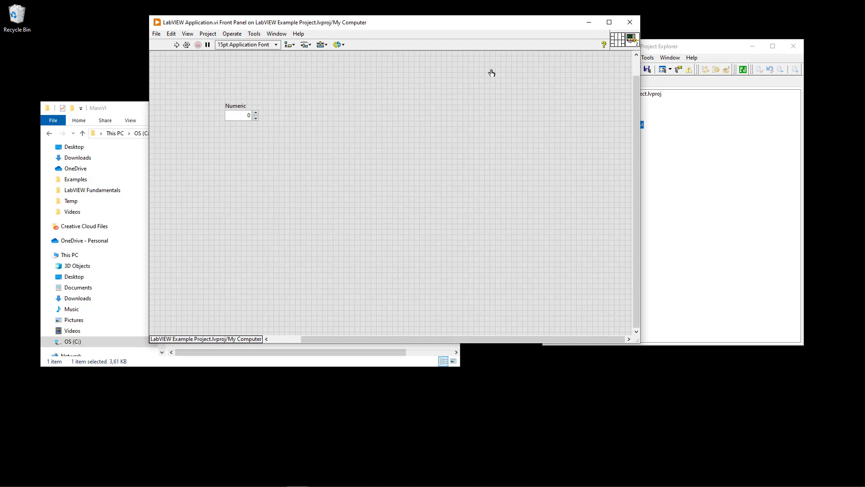
{"action": "left_click", "coordinate": [630, 23]}
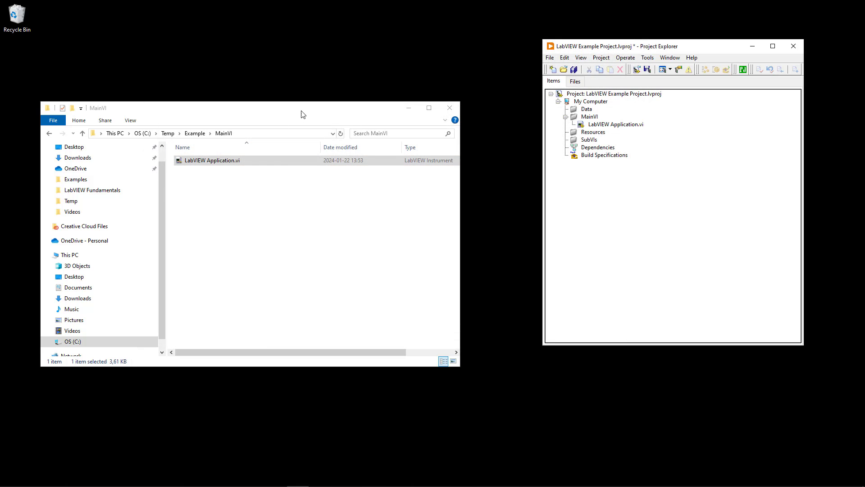
{"action": "left_click_drag", "start_coordinate": [300, 114], "coordinate": [330, 115]}
{"action": "left_click", "coordinate": [231, 134]}
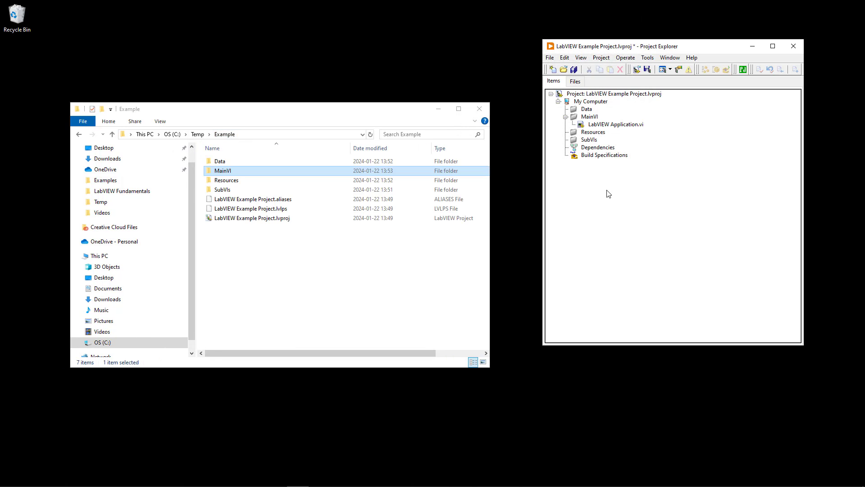
Create a new VI under the SubVIs folder in the project
{"action": "left_click", "coordinate": [590, 140]}
{"action": "right_click", "coordinate": [591, 144]}
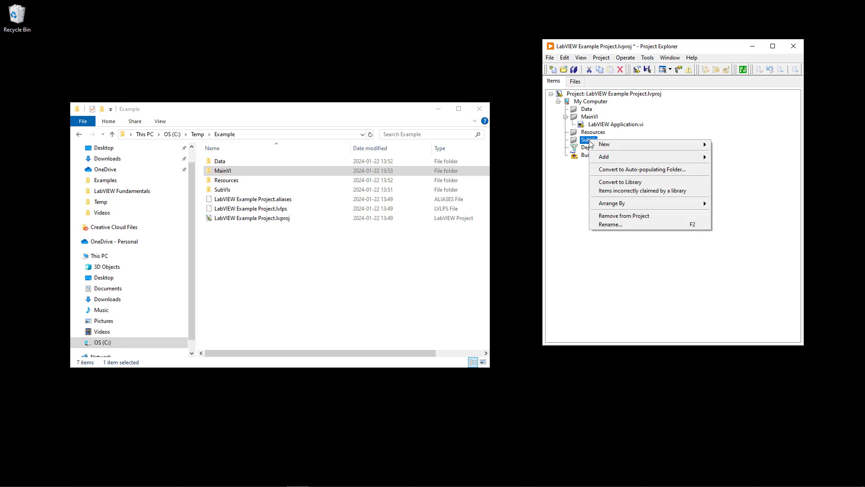
{"action": "left_click", "coordinate": [722, 143]}
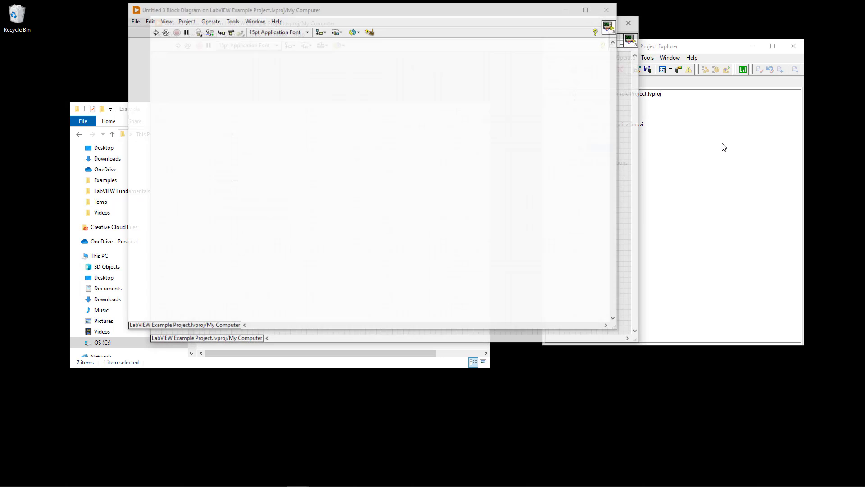
Save the new VI in the SubVIs folder on disk as "SubVI1.vi"
{"action": "key", "text": "ctrl+s"}
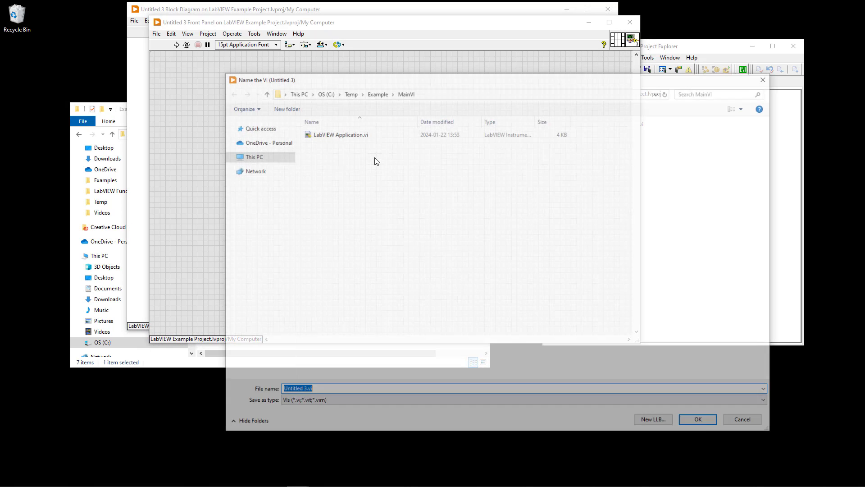
{"action": "left_click", "coordinate": [377, 93]}
{"action": "double_click", "coordinate": [331, 162]}
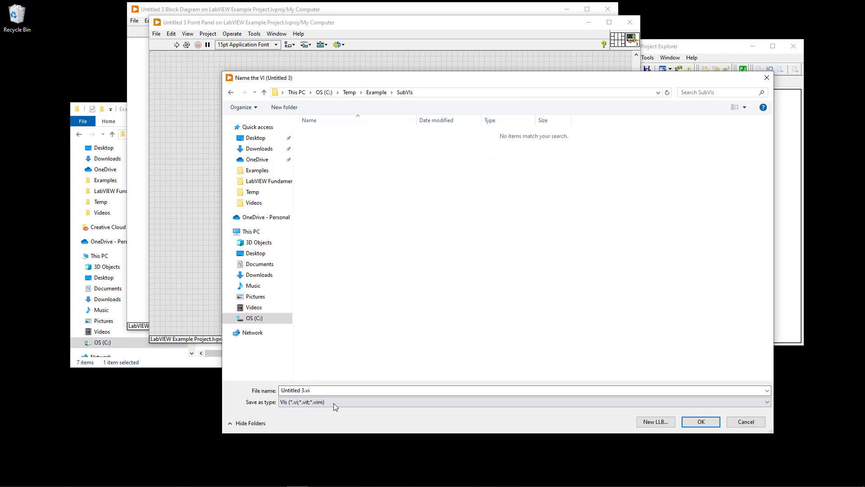
{"action": "left_click", "coordinate": [353, 390]}
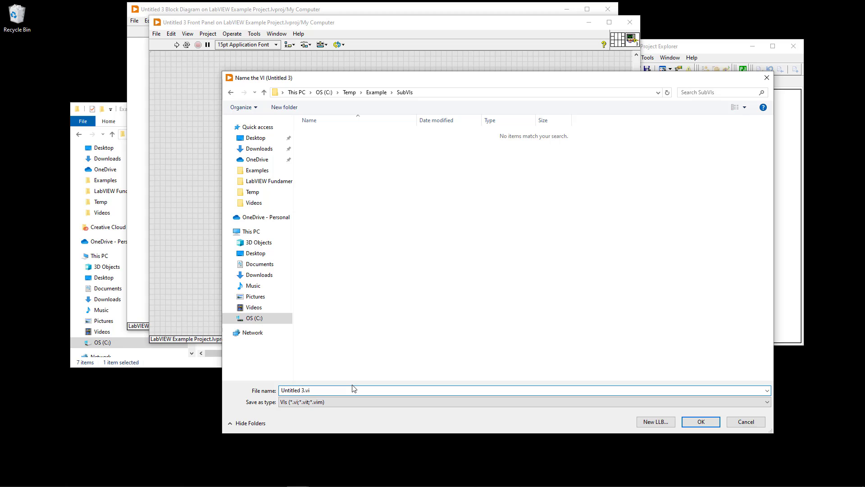
{"action": "type", "text": "SubVI"}
{"action": "key", "text": "Delete"}
{"action": "key", "text": "Delete"}
{"action": "key", "text": "Delete"}
{"action": "key", "text": "Delete"}
{"action": "type", "text": "1"}
{"action": "key", "text": "Delete"}
{"action": "key", "text": "Delete"}
{"action": "key", "text": "Delete"}
{"action": "key", "text": "Delete"}
{"action": "key", "text": "Delete"}
{"action": "key", "text": "Delete"}
{"action": "key", "text": "Return"}
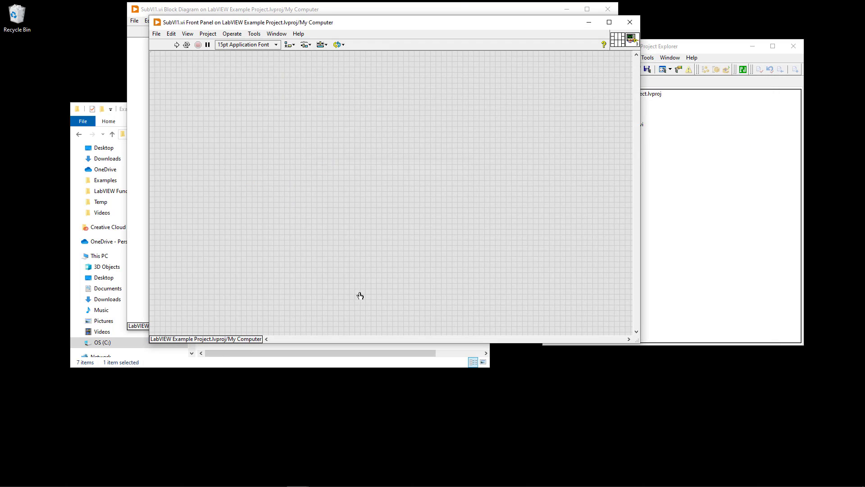
Close SubVI1.vi, check the SubVIs folder on disk for the saved file, and return to the Example folder
{"action": "left_click", "coordinate": [630, 23]}
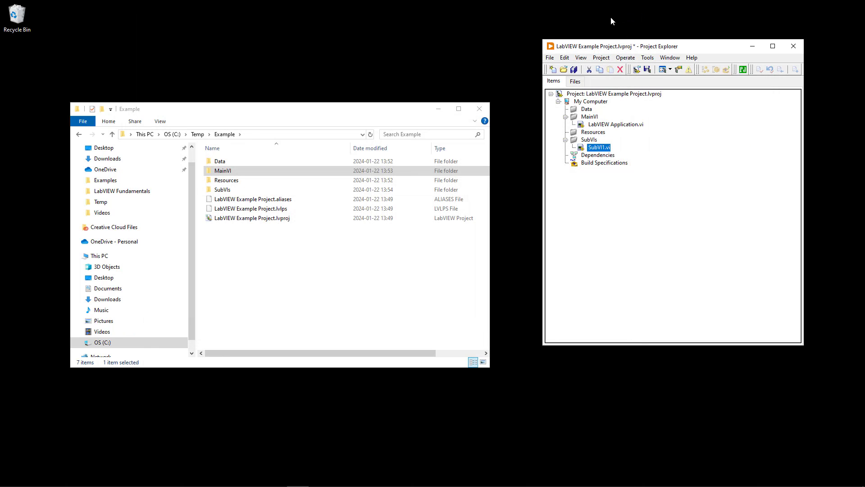
{"action": "left_click", "coordinate": [642, 259]}
{"action": "left_click", "coordinate": [286, 274]}
{"action": "left_click", "coordinate": [228, 191]}
{"action": "double_click", "coordinate": [228, 191]}
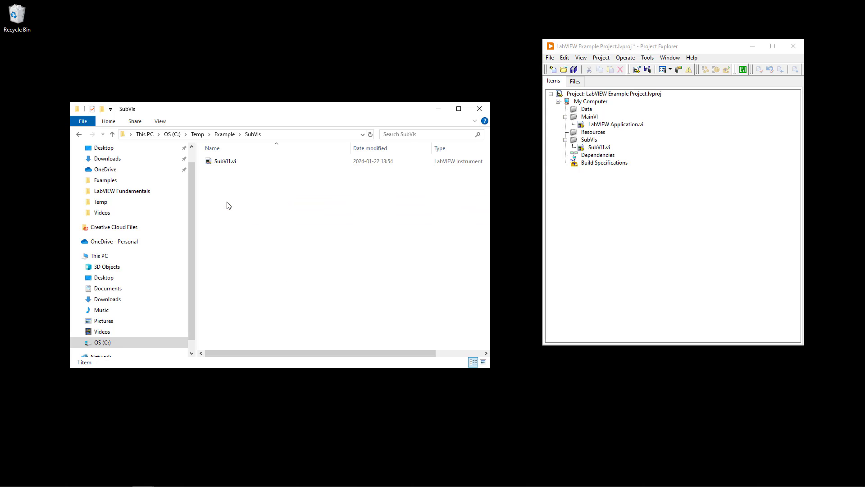
{"action": "left_click_drag", "start_coordinate": [201, 112], "coordinate": [193, 103]}
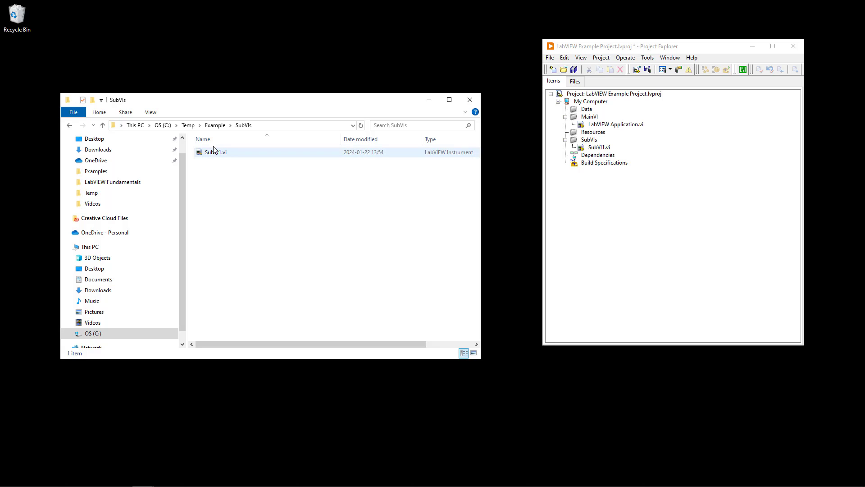
{"action": "left_click", "coordinate": [216, 126]}
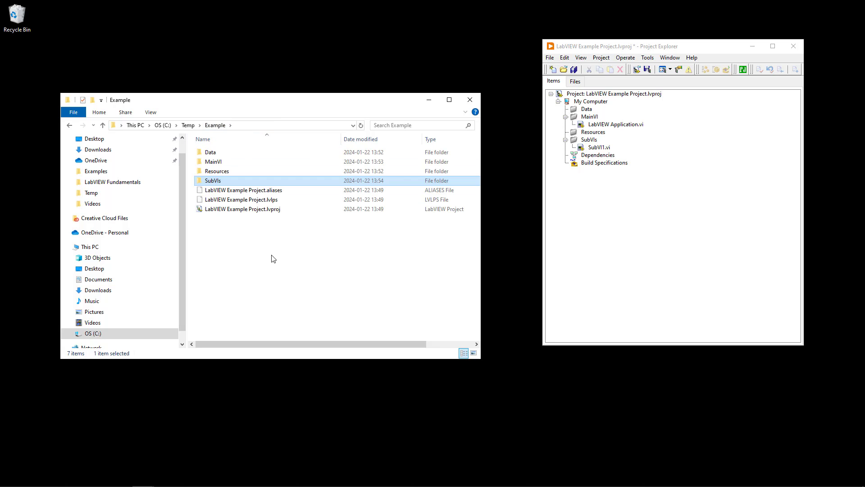
Open SubVI1.vi and LabVIEW Application.vi from the project tree to view them, and close both VIs
{"action": "left_click", "coordinate": [608, 225]}
{"action": "double_click", "coordinate": [599, 147]}
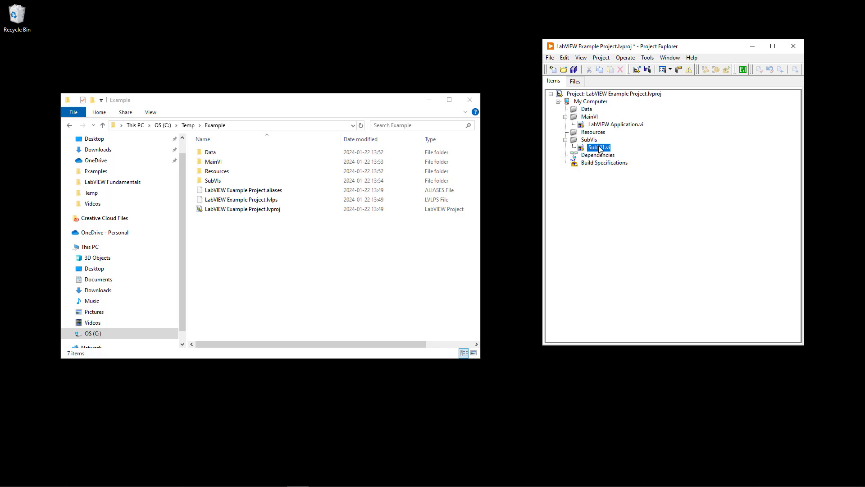
{"action": "left_click", "coordinate": [692, 142]}
{"action": "double_click", "coordinate": [629, 125]}
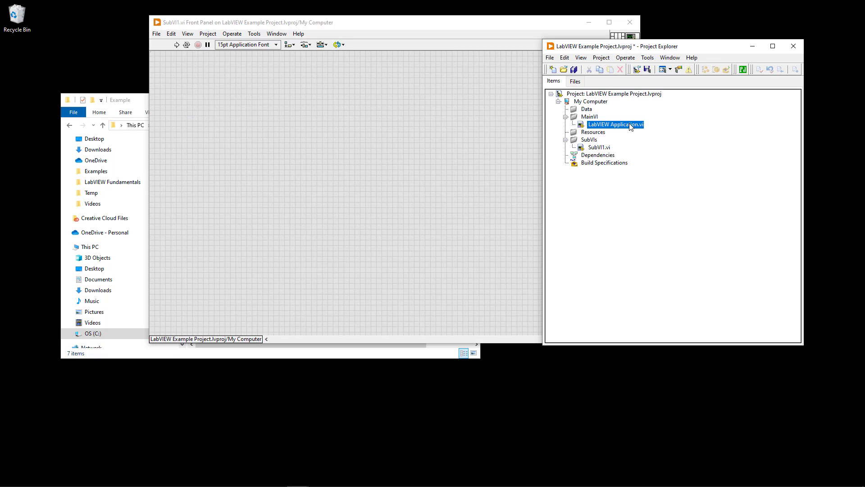
{"action": "left_click_drag", "start_coordinate": [522, 22], "coordinate": [644, 98]}
{"action": "left_click", "coordinate": [750, 97]}
{"action": "left_click", "coordinate": [635, 31]}
{"action": "left_click", "coordinate": [636, 25]}
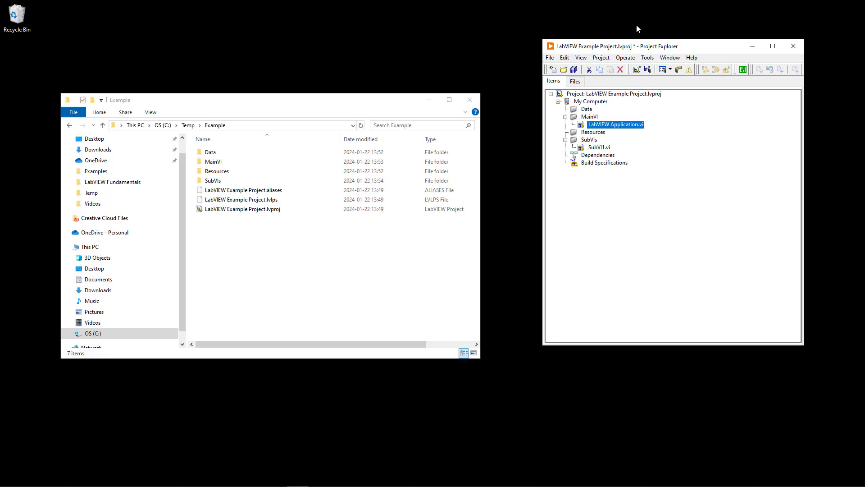
Save the LabVIEW Example Project with its current folders and VIs
{"action": "left_click", "coordinate": [668, 185]}
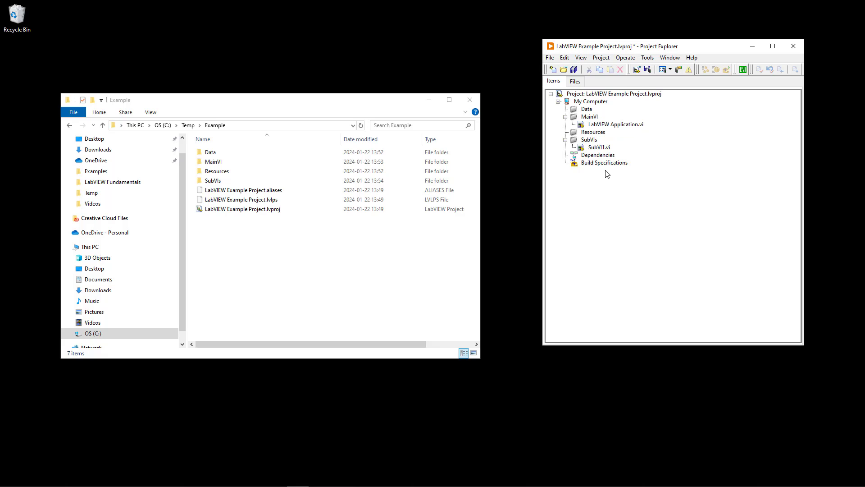
{"action": "left_click", "coordinate": [612, 165]}
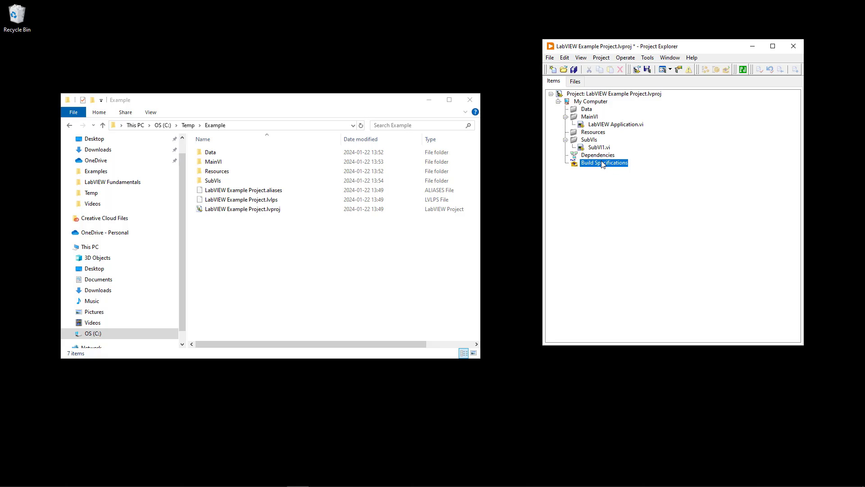
{"action": "key", "text": "ctrl+s"}
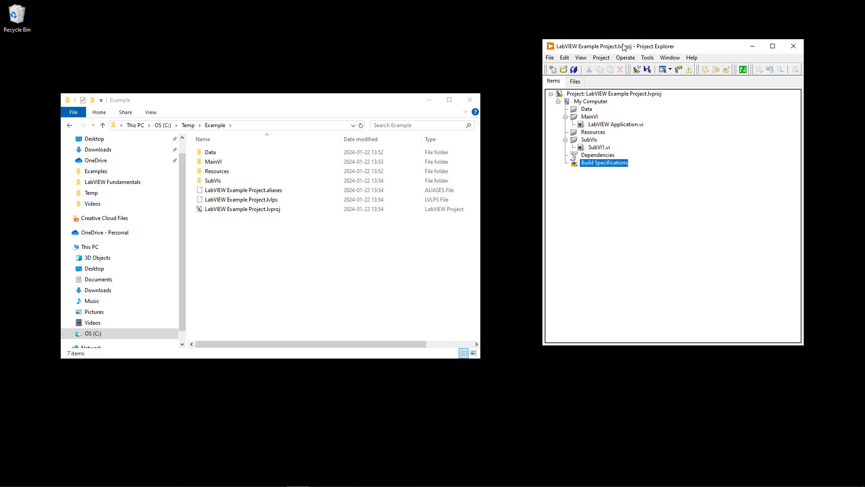
Start a new Application (EXE) build specification and examine its name, target filename and destination directory
{"action": "right_click", "coordinate": [602, 164]}
{"action": "mouse_move", "coordinate": [615, 169]}
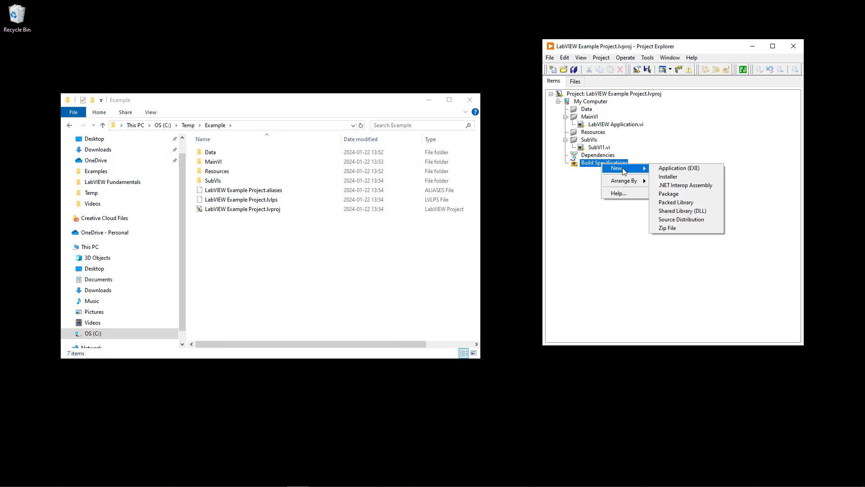
{"action": "left_click", "coordinate": [693, 171]}
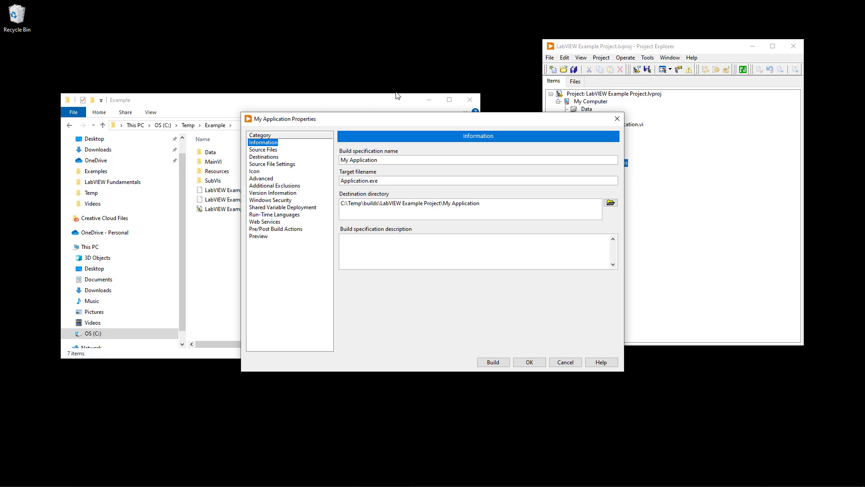
{"action": "left_click_drag", "start_coordinate": [333, 119], "coordinate": [295, 109]}
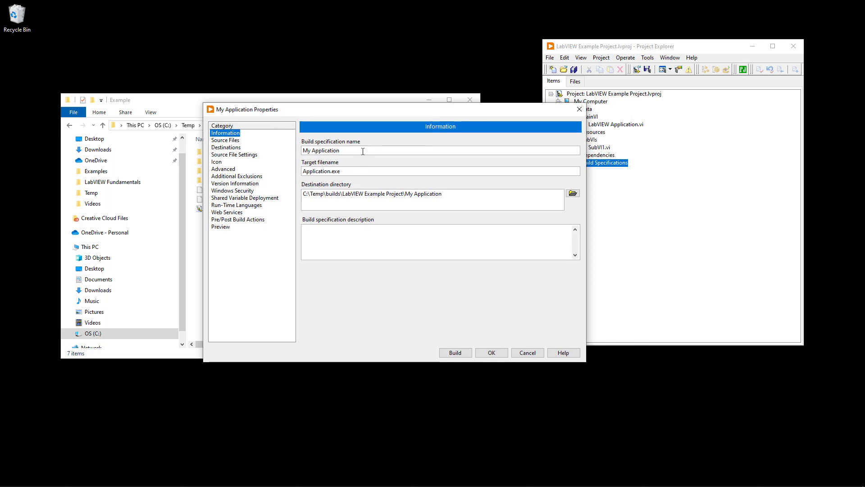
{"action": "double_click", "coordinate": [314, 170]}
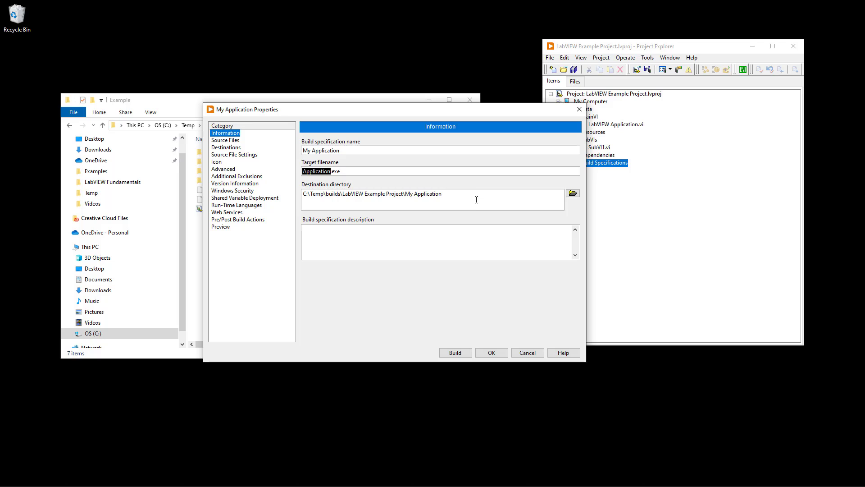
{"action": "left_click", "coordinate": [437, 198]}
{"action": "left_click_drag", "start_coordinate": [325, 198], "coordinate": [303, 192]}
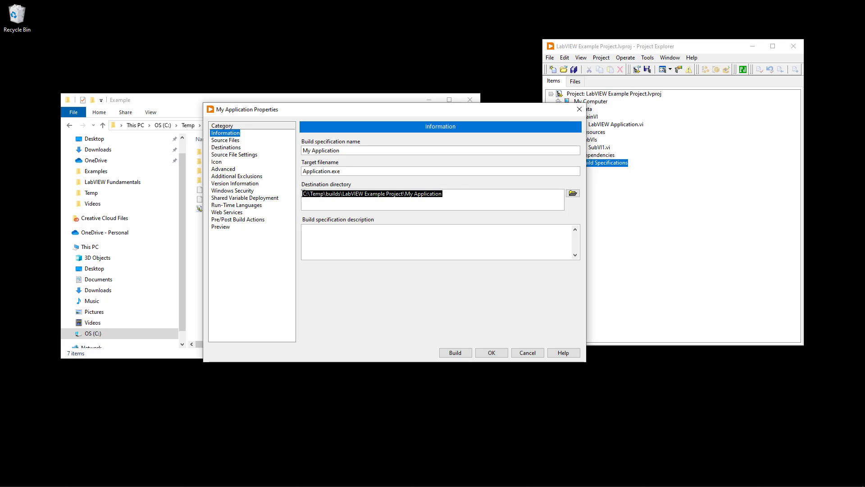
Add LabVIEW Application.vi from the MainVI folder to the build specification's startup VIs
{"action": "left_click", "coordinate": [225, 140]}
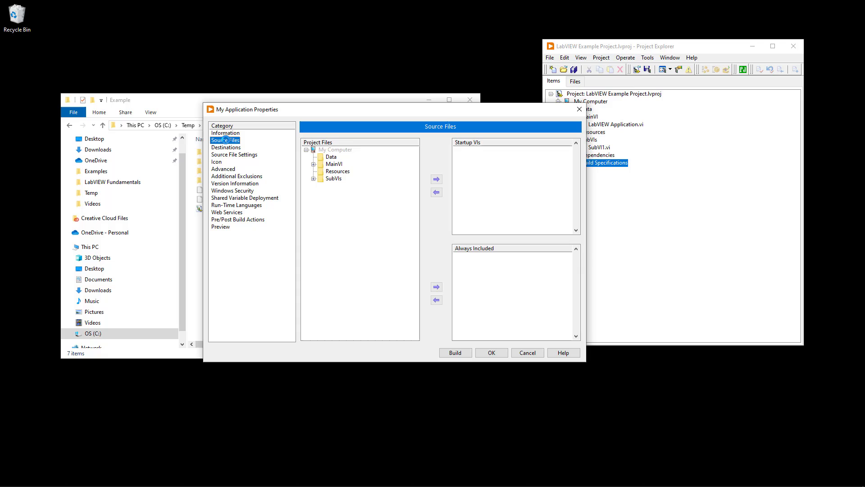
{"action": "left_click", "coordinate": [314, 164]}
{"action": "left_click", "coordinate": [344, 171]}
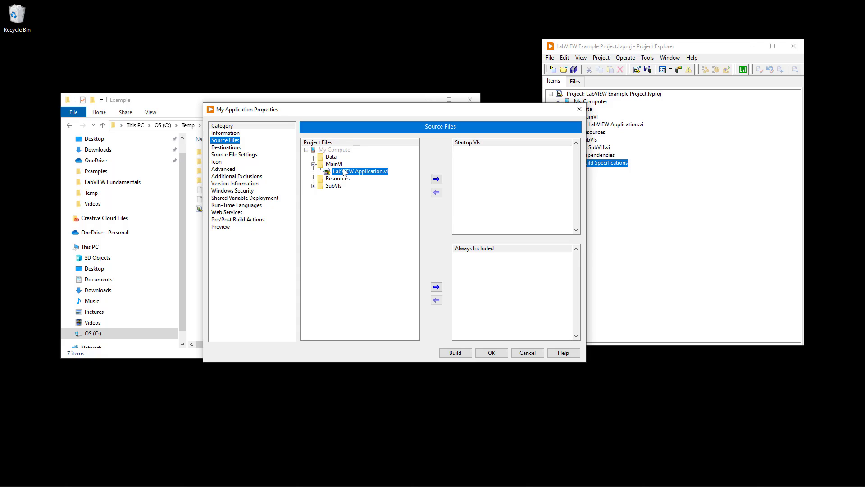
{"action": "left_click", "coordinate": [437, 179]}
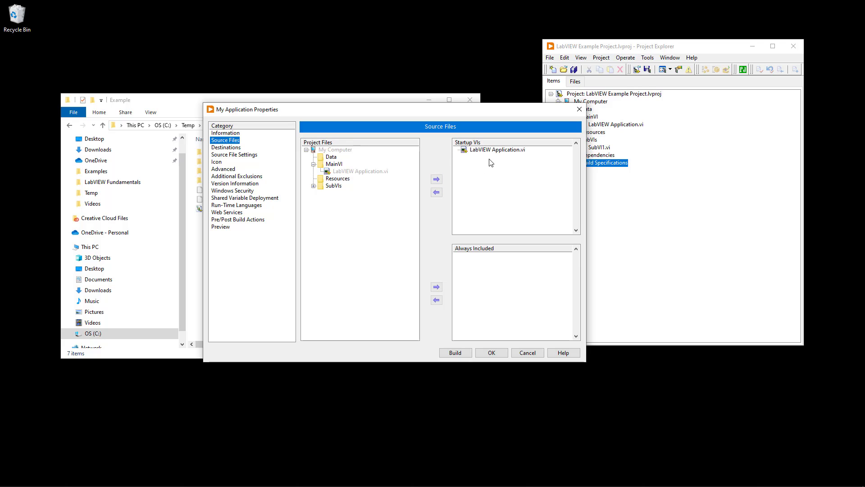
Examine the build's custom icon file option and the Icon Editor, and discard the build specification
{"action": "left_click", "coordinate": [226, 149]}
{"action": "left_click", "coordinate": [217, 162]}
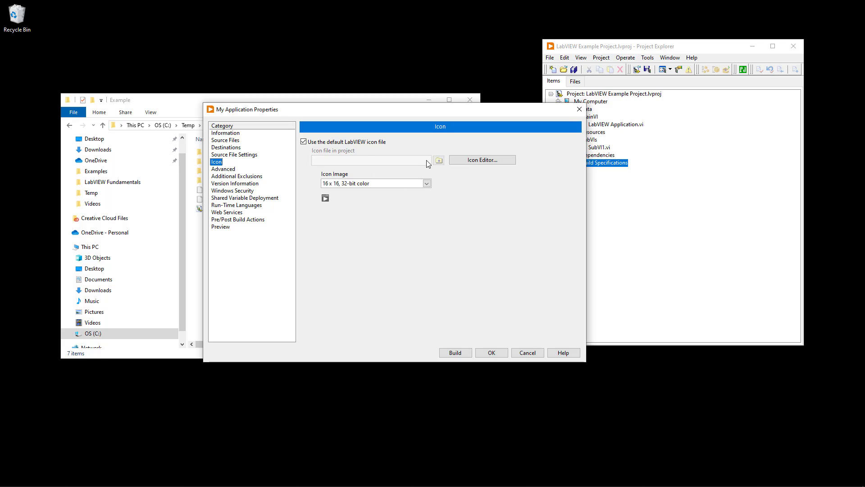
{"action": "left_click", "coordinate": [303, 141]}
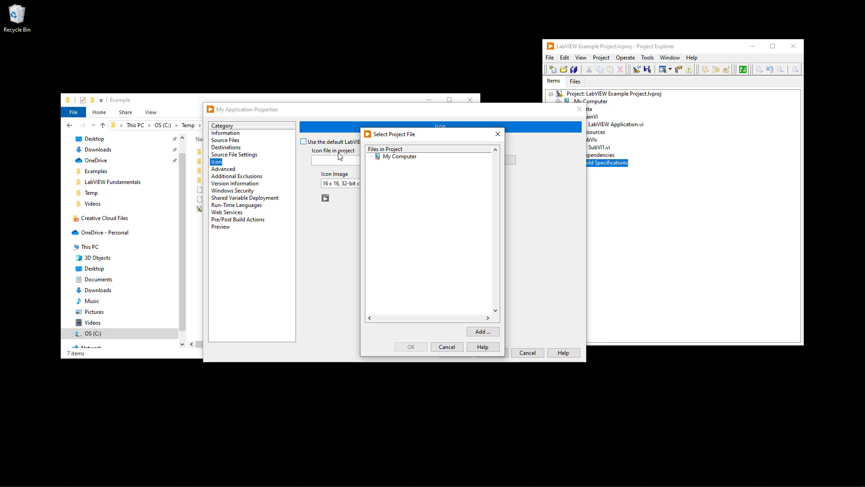
{"action": "left_click", "coordinate": [452, 348]}
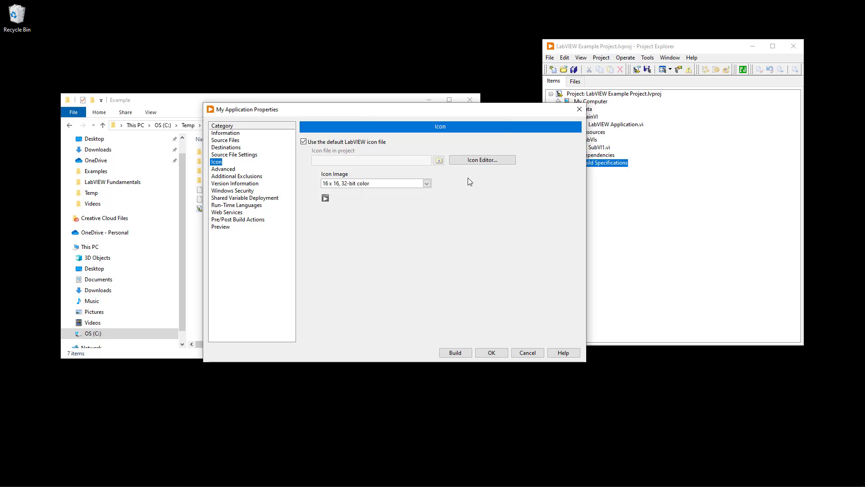
{"action": "left_click", "coordinate": [479, 161]}
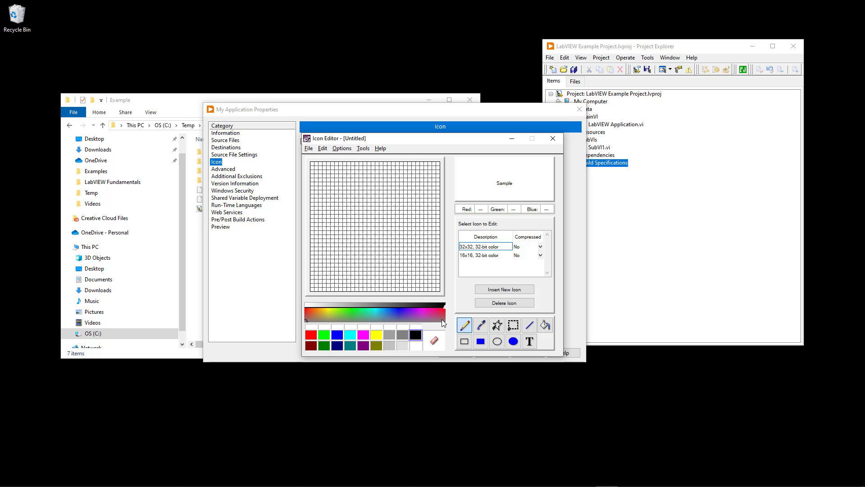
{"action": "left_click", "coordinate": [579, 109]}
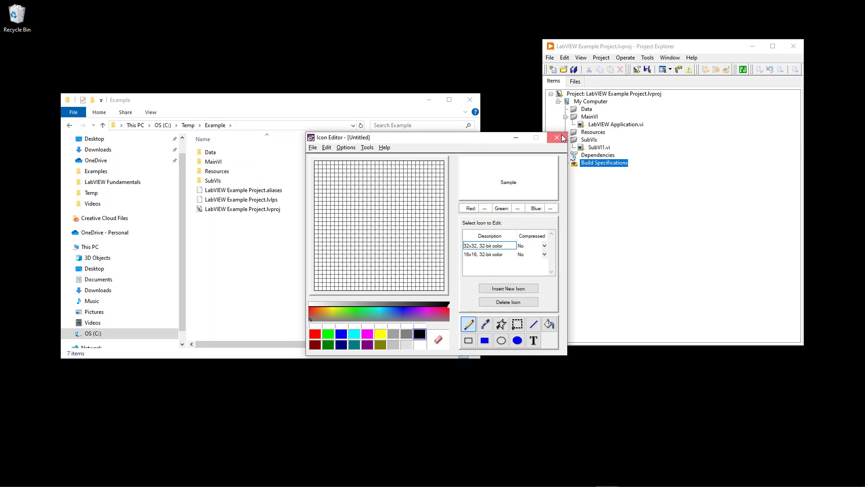
Open a new Application (EXE) build specification, examine its version information and run-time language options, and cancel it
{"action": "right_click", "coordinate": [606, 167]}
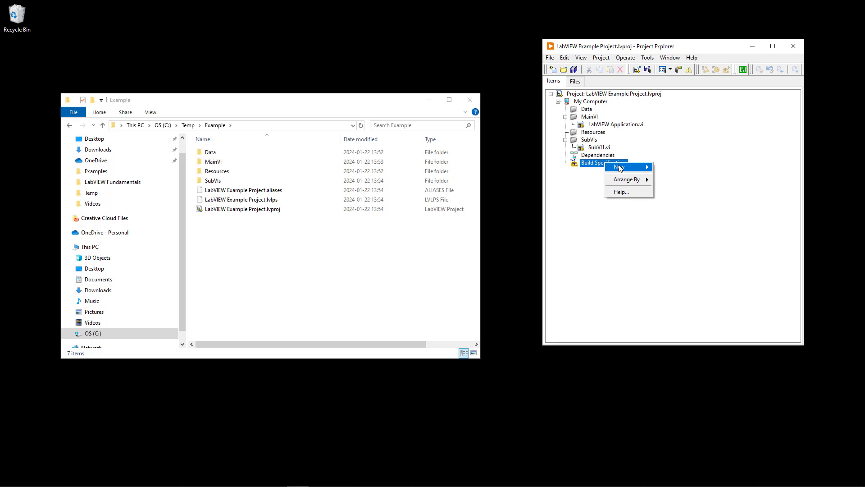
{"action": "mouse_move", "coordinate": [622, 168]}
{"action": "left_click", "coordinate": [675, 169]}
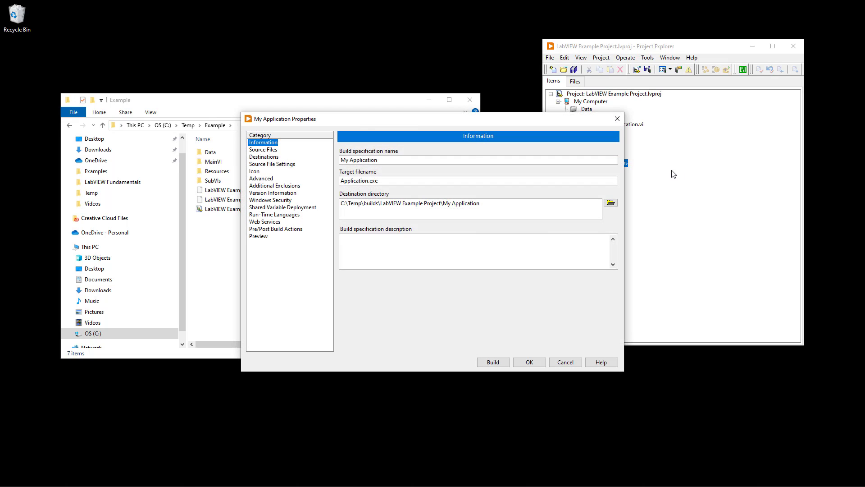
{"action": "left_click", "coordinate": [266, 186]}
{"action": "left_click", "coordinate": [269, 194]}
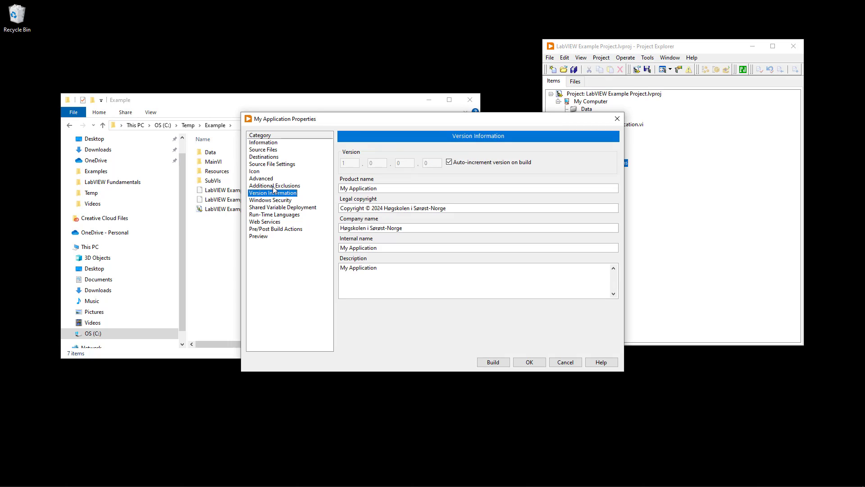
{"action": "left_click", "coordinate": [279, 215]}
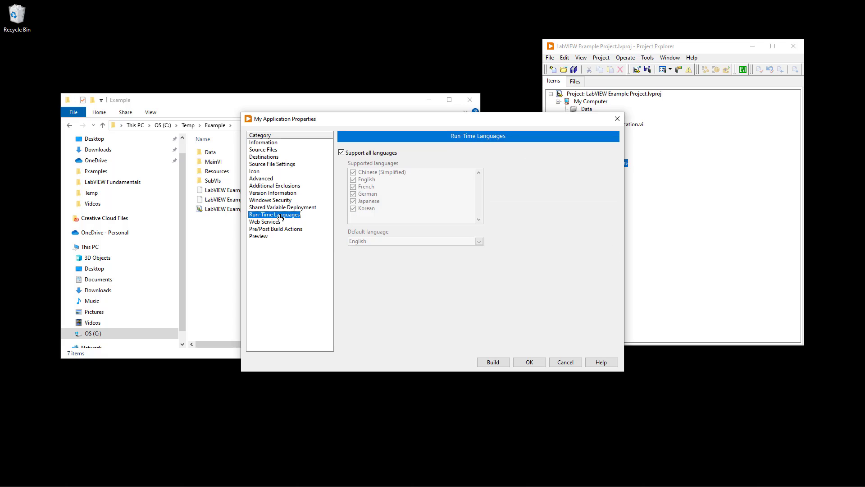
{"action": "left_click", "coordinate": [341, 153]}
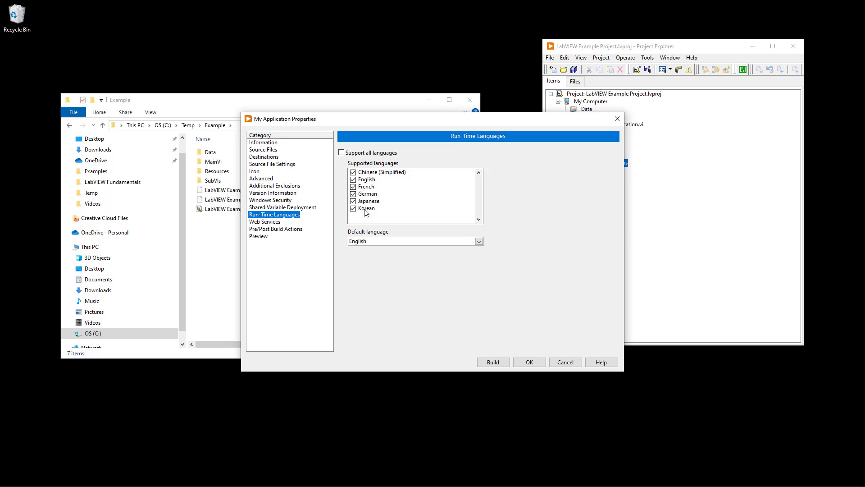
{"action": "left_click", "coordinate": [270, 143]}
{"action": "left_click_drag", "start_coordinate": [348, 119], "coordinate": [346, 139]}
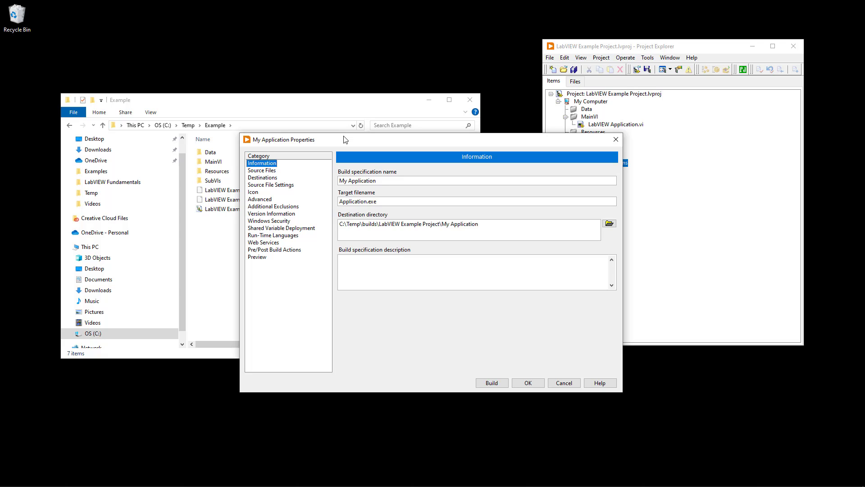
{"action": "key", "text": "Escape"}
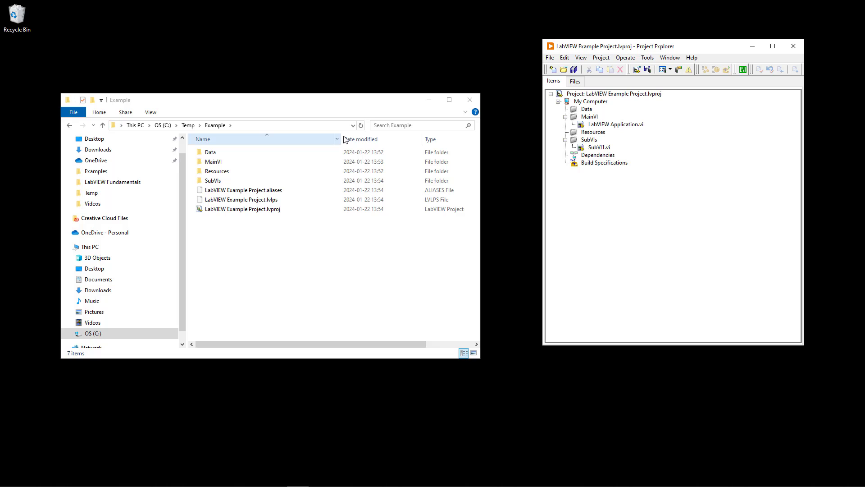
Close the LabVIEW Example Project, the LabVIEW start window and the Example folder window
{"action": "left_click_drag", "start_coordinate": [339, 103], "coordinate": [365, 107]}
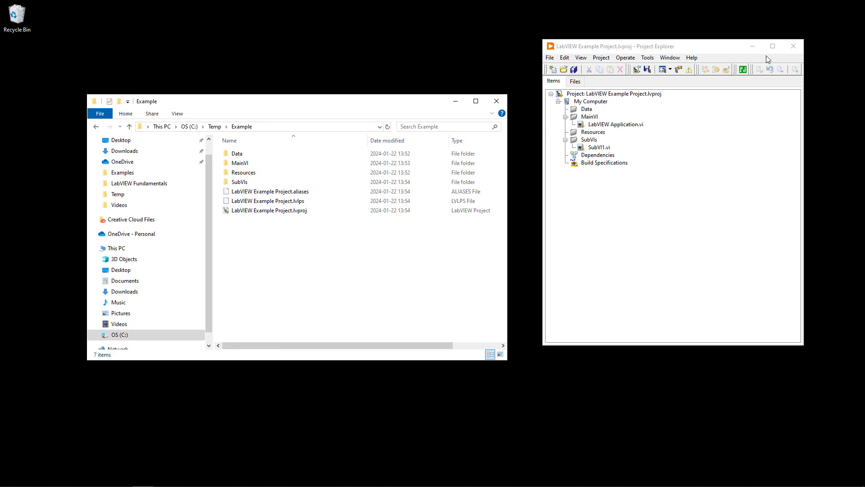
{"action": "left_click", "coordinate": [793, 46]}
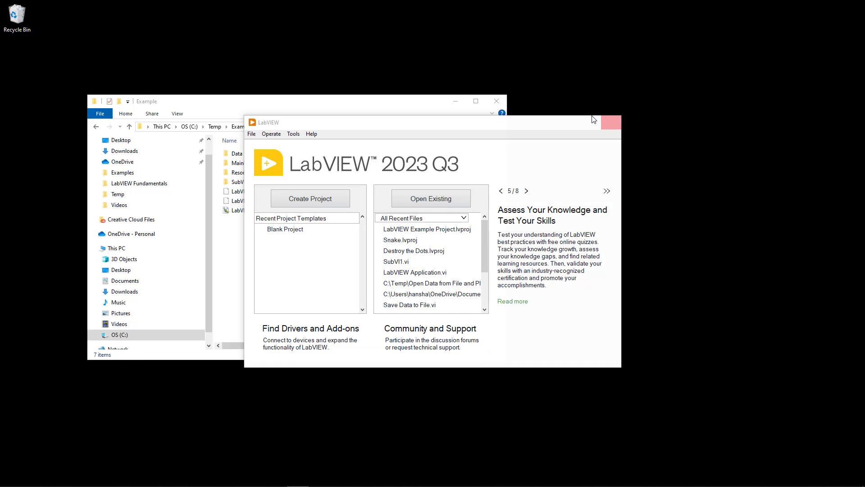
{"action": "left_click", "coordinate": [611, 122]}
{"action": "left_click", "coordinate": [496, 101]}
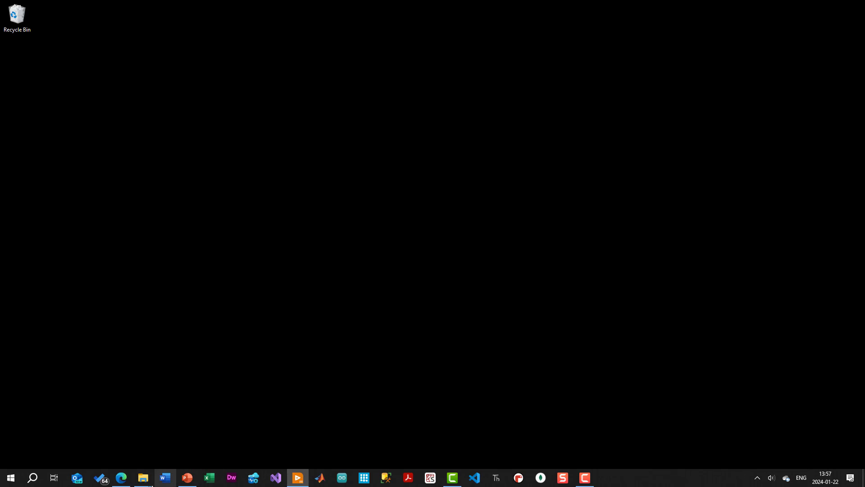
Switch to the File Explorer window showing the Snake folder under LabVIEW Application Examples
{"action": "mouse_move", "coordinate": [143, 477]}
{"action": "left_click", "coordinate": [226, 436]}
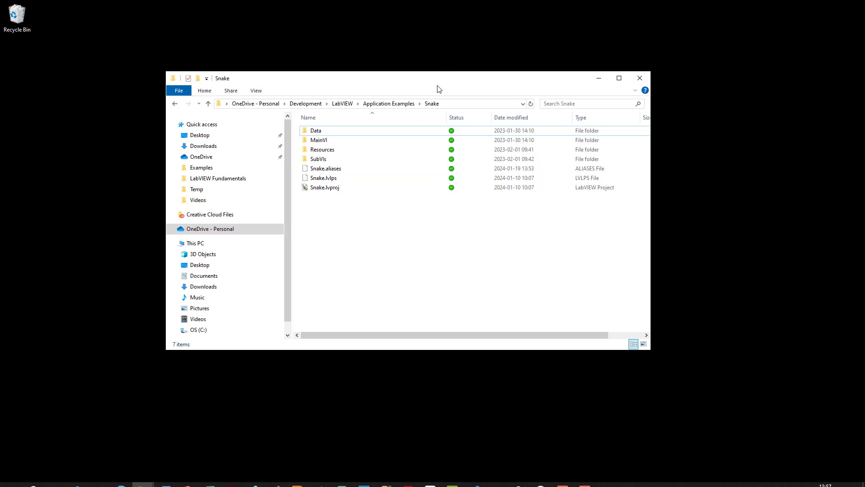
{"action": "left_click_drag", "start_coordinate": [447, 80], "coordinate": [466, 78]}
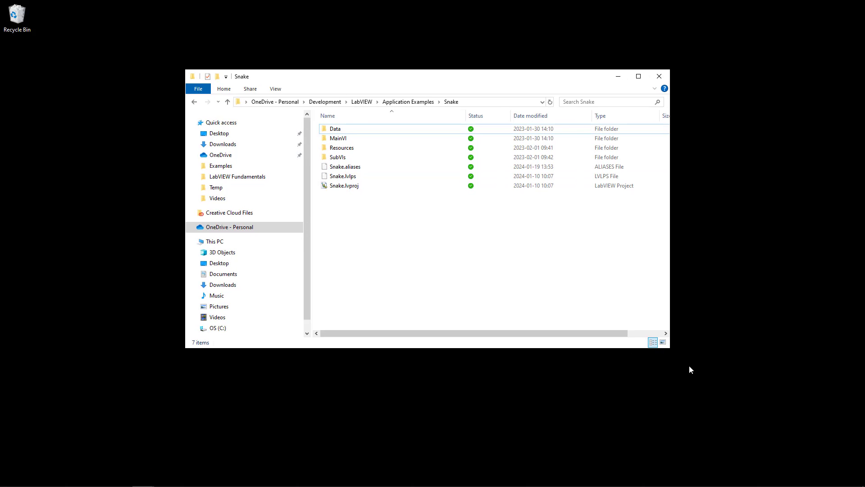
Enlarge the Snake folder window and open the Snake.lvproj project from it in LabVIEW
{"action": "left_click_drag", "start_coordinate": [670, 348], "coordinate": [700, 387]}
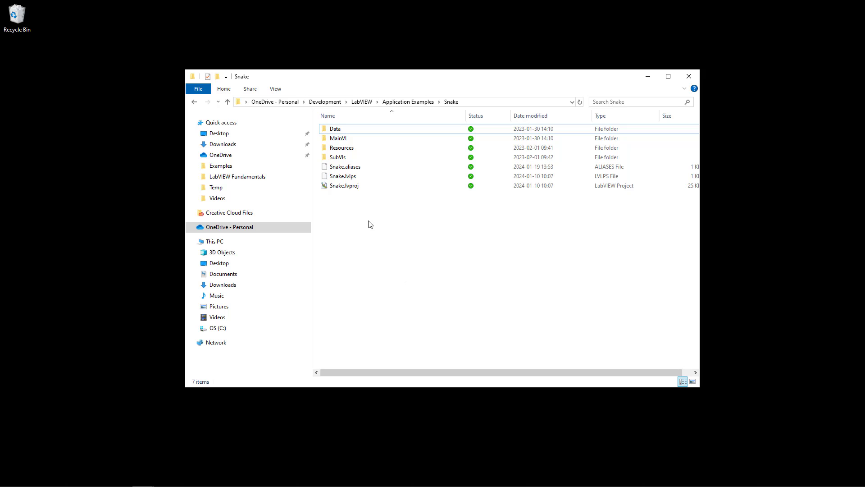
{"action": "left_click", "coordinate": [344, 189]}
{"action": "double_click", "coordinate": [344, 188]}
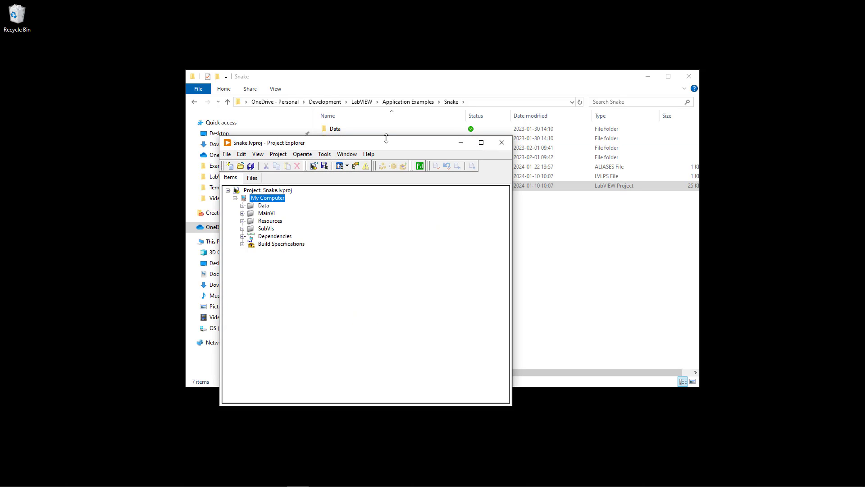
Arrange the Snake folder window and the Snake Project Explorer side by side without overlap, shrinking the folder window
{"action": "left_click_drag", "start_coordinate": [392, 146], "coordinate": [689, 85]}
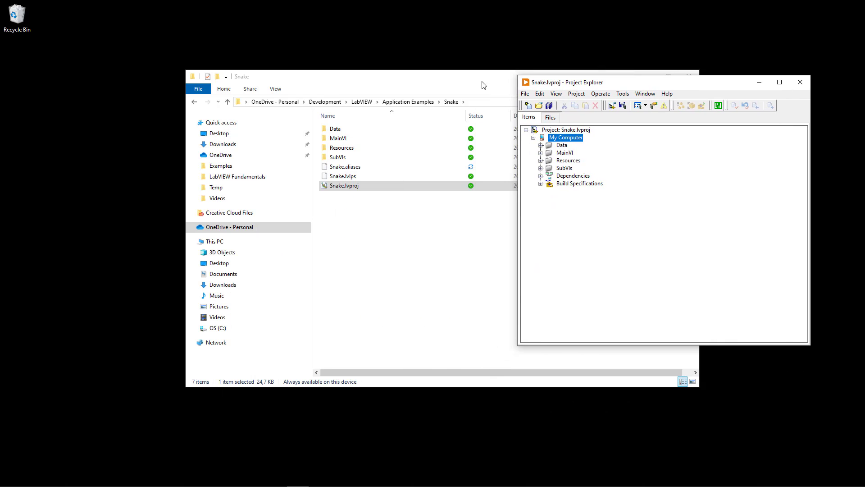
{"action": "left_click_drag", "start_coordinate": [475, 82], "coordinate": [411, 91]}
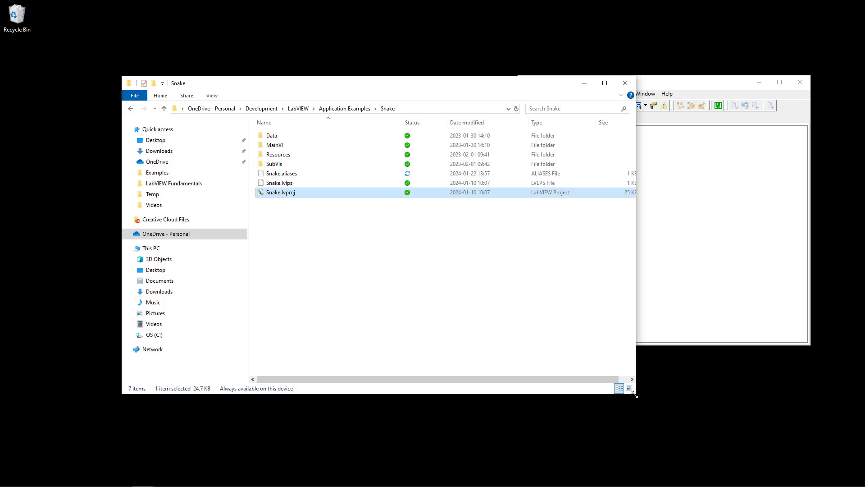
{"action": "left_click_drag", "start_coordinate": [635, 393], "coordinate": [479, 318]}
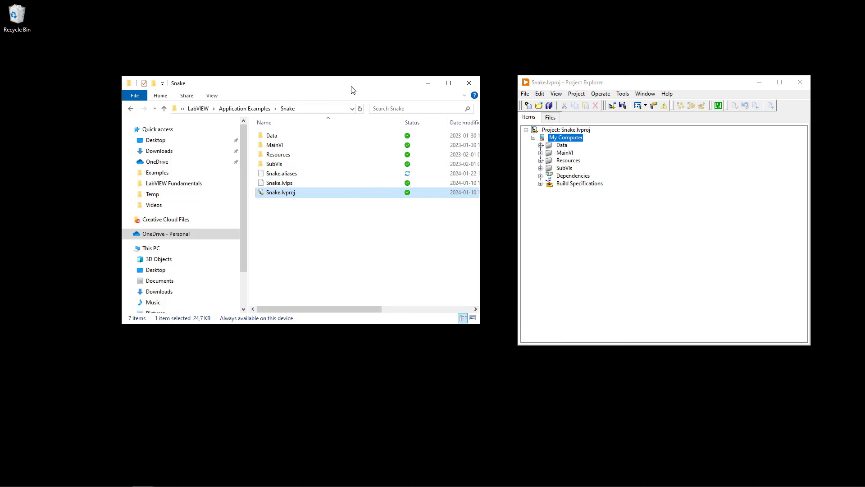
{"action": "left_click_drag", "start_coordinate": [351, 89], "coordinate": [315, 86]}
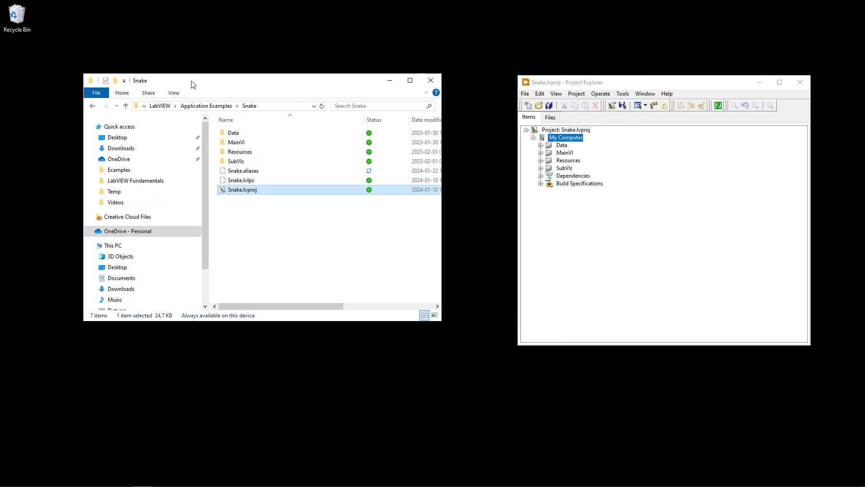
{"action": "left_click", "coordinate": [256, 231]}
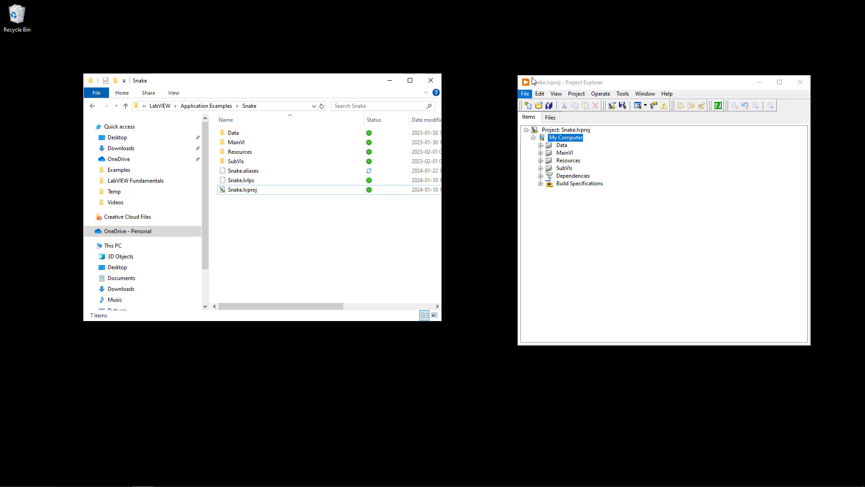
{"action": "left_click_drag", "start_coordinate": [623, 87], "coordinate": [630, 80]}
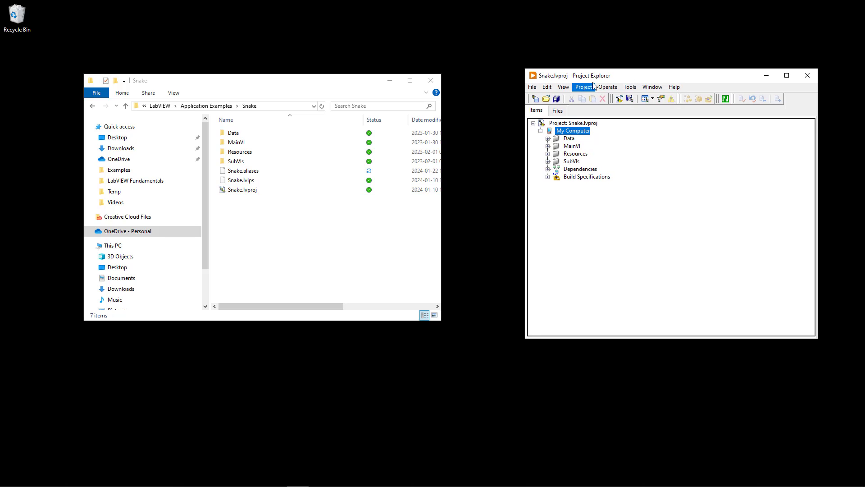
Open Snake.vi from the project's MainVI folder, run it, and exit the game
{"action": "left_click", "coordinate": [548, 146]}
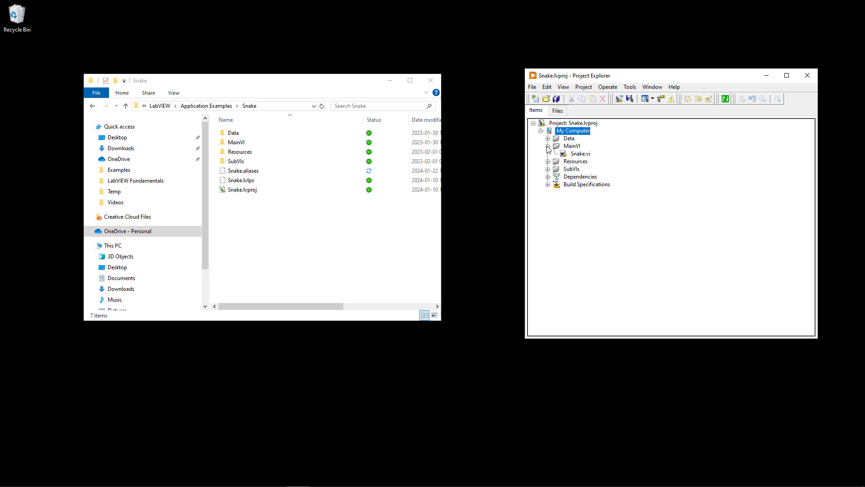
{"action": "double_click", "coordinate": [580, 153]}
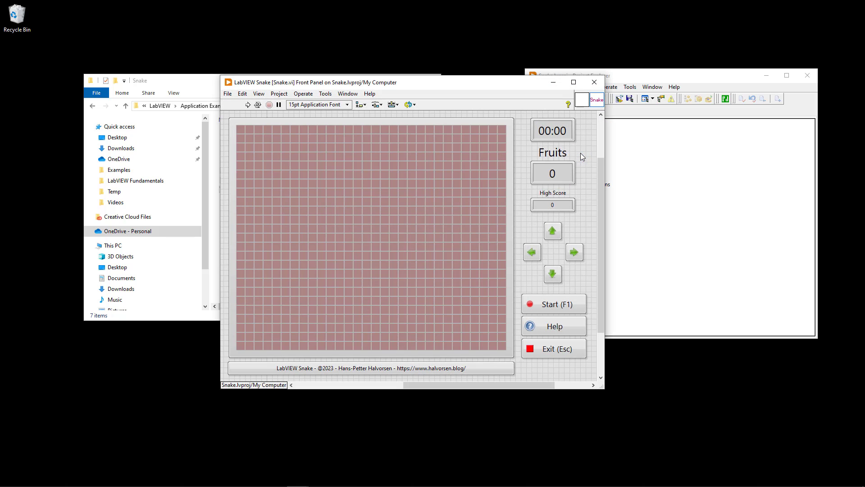
{"action": "left_click_drag", "start_coordinate": [480, 84], "coordinate": [460, 115]}
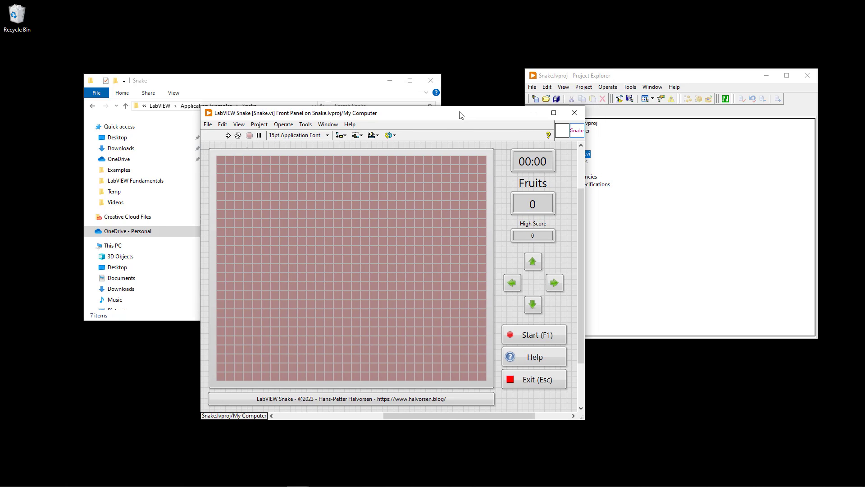
{"action": "left_click", "coordinate": [229, 136]}
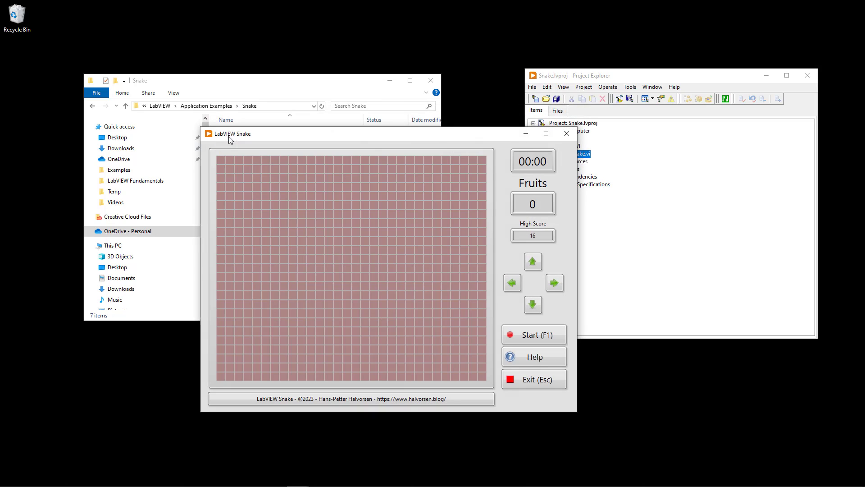
{"action": "left_click", "coordinate": [528, 380]}
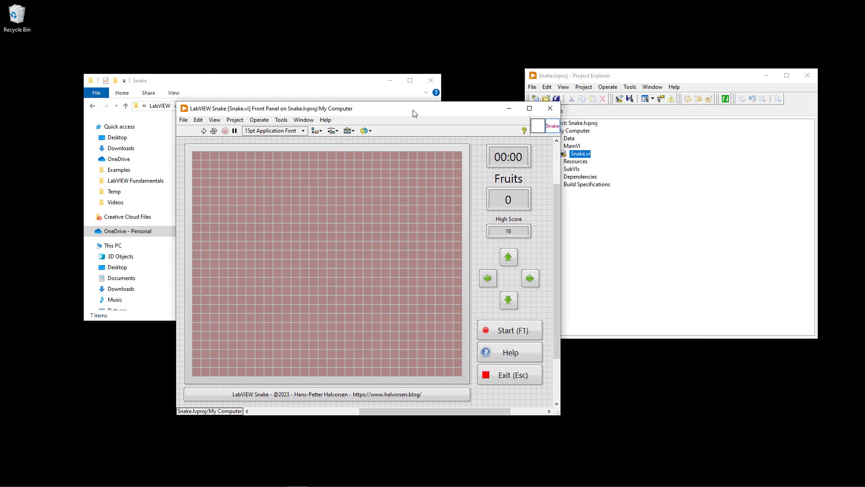
View the block diagram of Snake.vi, and close both the diagram and the front panel
{"action": "key", "text": "ctrl+e"}
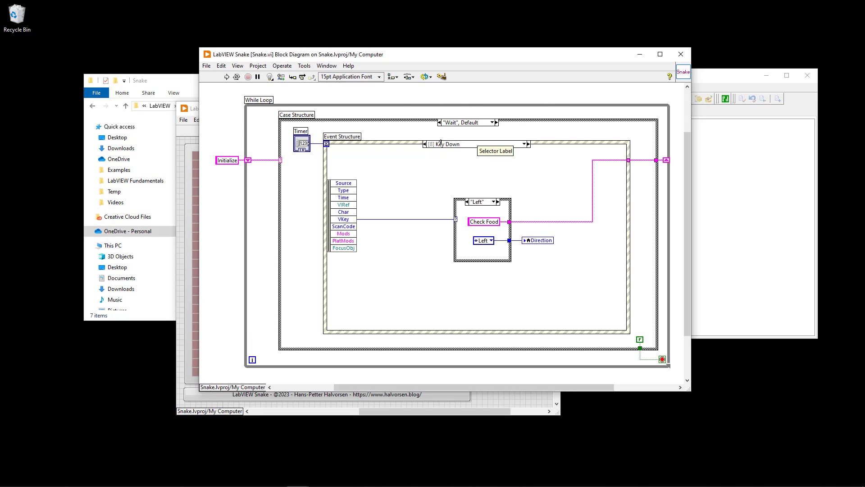
{"action": "left_click", "coordinate": [681, 57]}
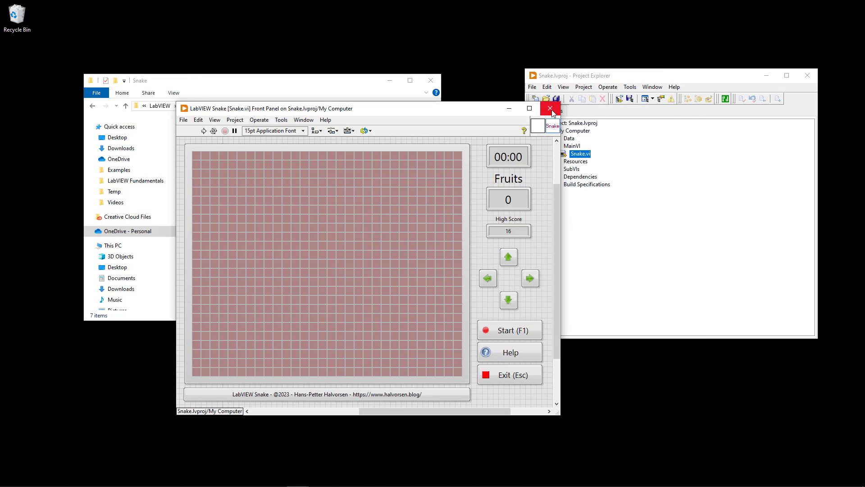
{"action": "left_click", "coordinate": [550, 108]}
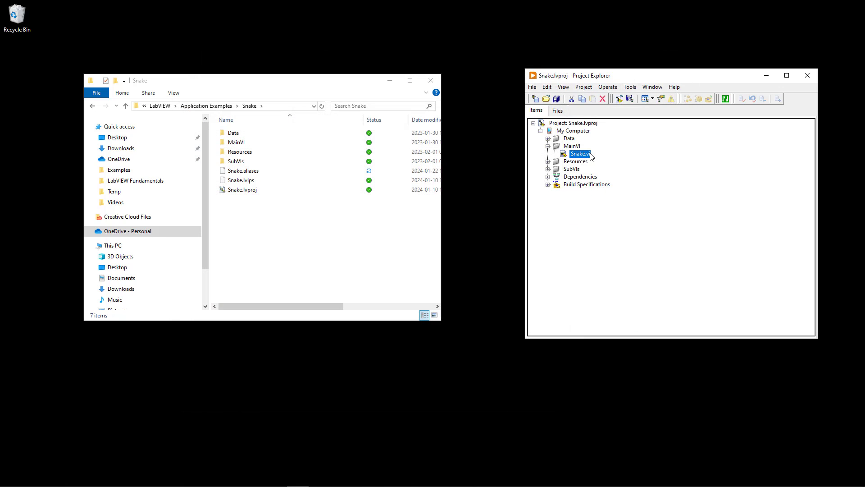
Expand the SubVIs folder in the project, look at Food Timer.vi, and close it
{"action": "left_click", "coordinate": [548, 169]}
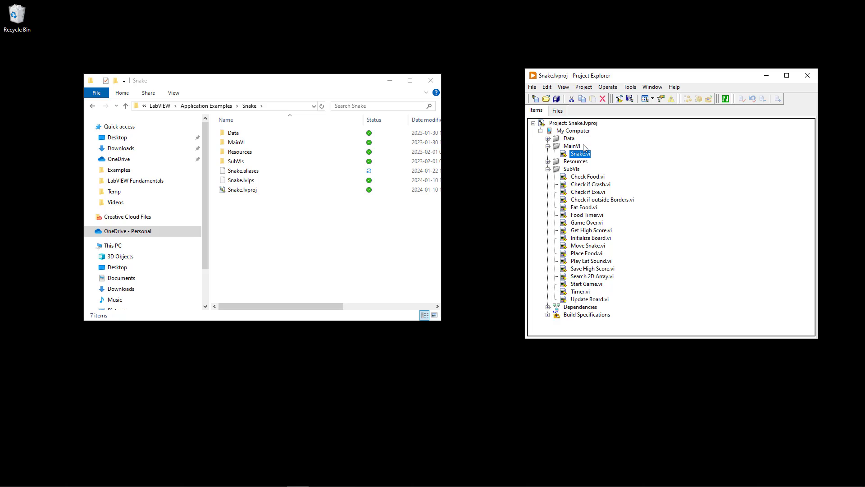
{"action": "double_click", "coordinate": [584, 216]}
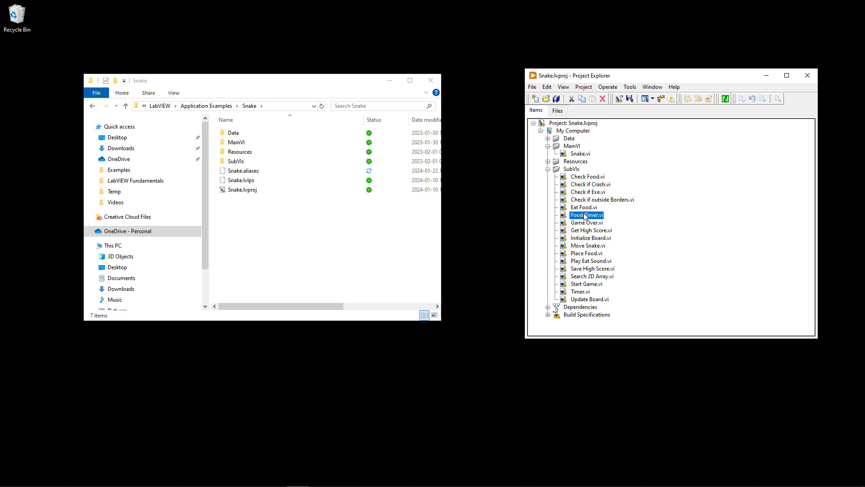
{"action": "left_click_drag", "start_coordinate": [461, 177], "coordinate": [298, 252]}
{"action": "left_click", "coordinate": [388, 246]}
Examine the contents of the project's Data folder and the Images folder under Resources, and collapse the project folders
{"action": "left_click", "coordinate": [547, 139]}
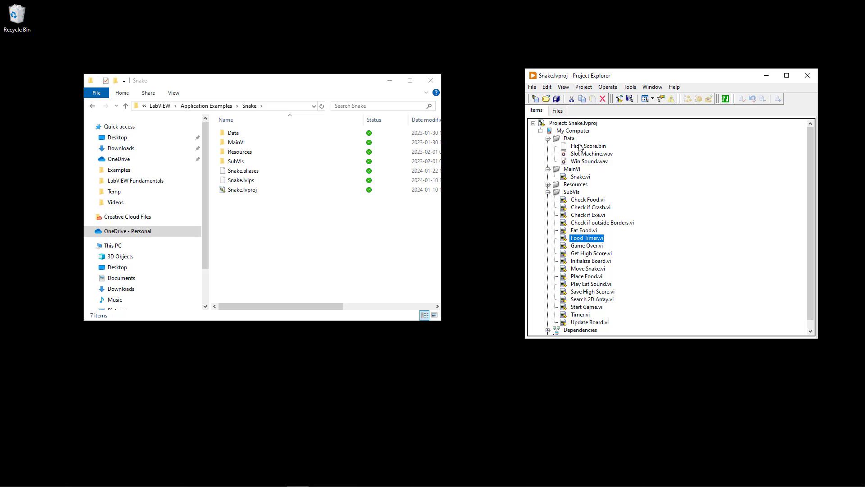
{"action": "left_click", "coordinate": [548, 139]}
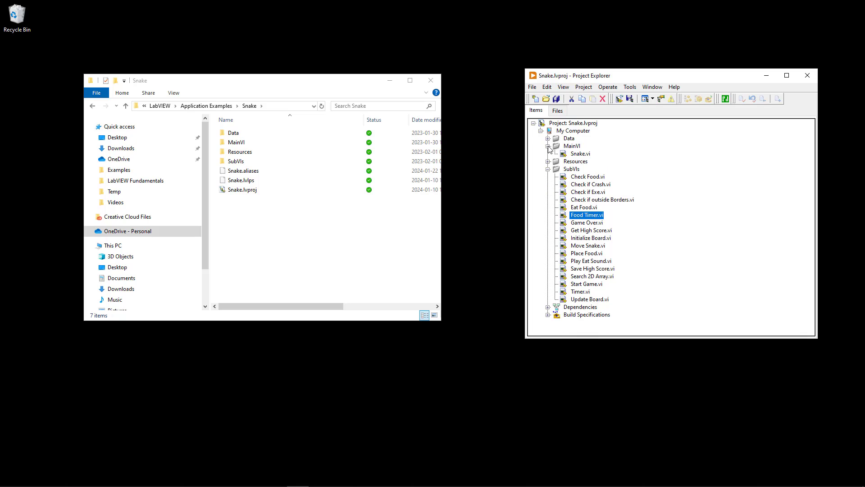
{"action": "left_click", "coordinate": [548, 169]}
{"action": "left_click", "coordinate": [548, 161]}
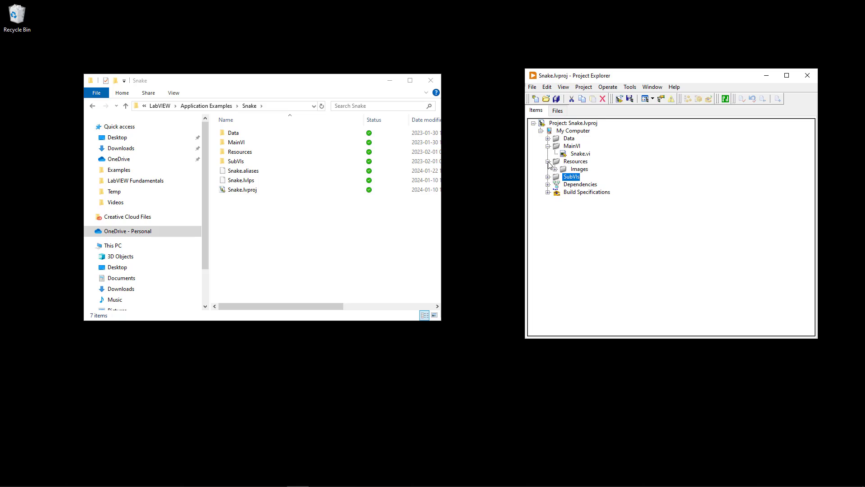
{"action": "left_click", "coordinate": [555, 169]}
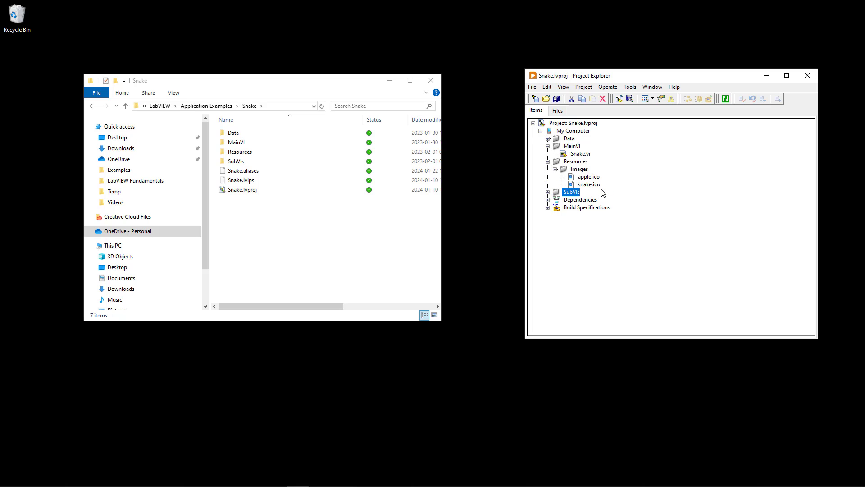
{"action": "left_click", "coordinate": [547, 162]}
{"action": "left_click", "coordinate": [548, 146]}
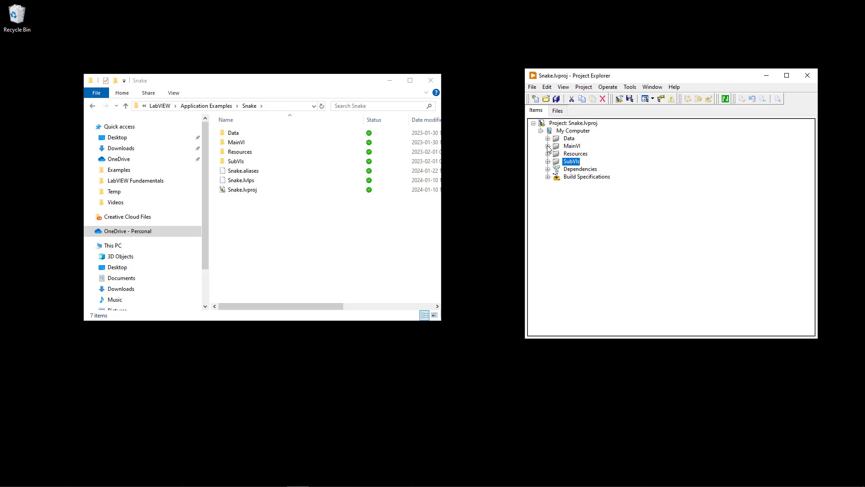
Expand the project's Build Specifications and look at the Application, Installer and Source Distribution entries
{"action": "left_click", "coordinate": [548, 176]}
{"action": "left_click", "coordinate": [584, 186]}
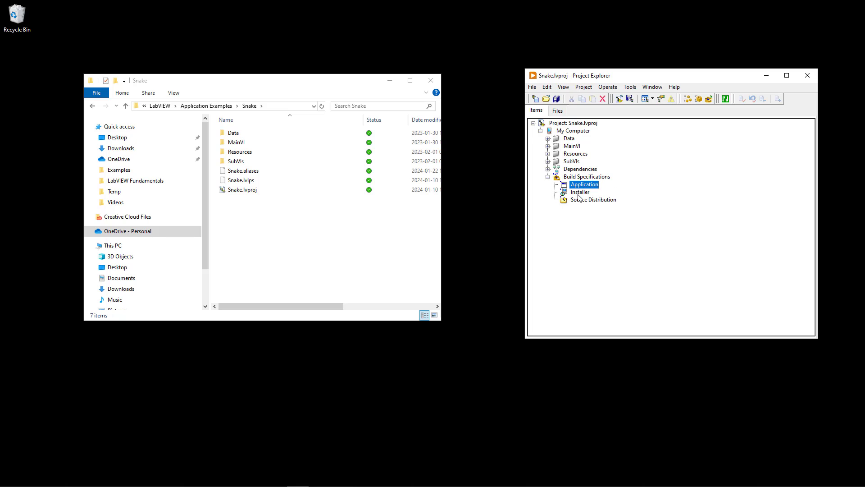
{"action": "left_click", "coordinate": [580, 194]}
{"action": "left_click", "coordinate": [596, 200]}
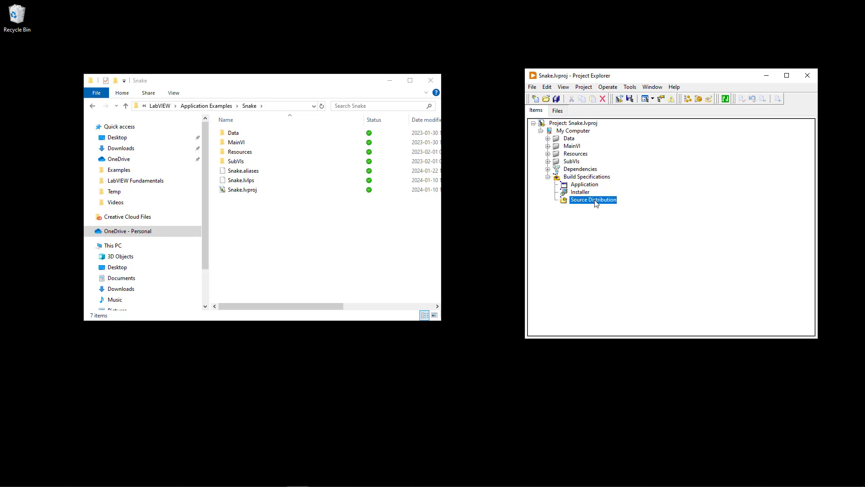
Open the properties of the Application build specification and examine its target filename and destination directory
{"action": "left_click", "coordinate": [585, 184]}
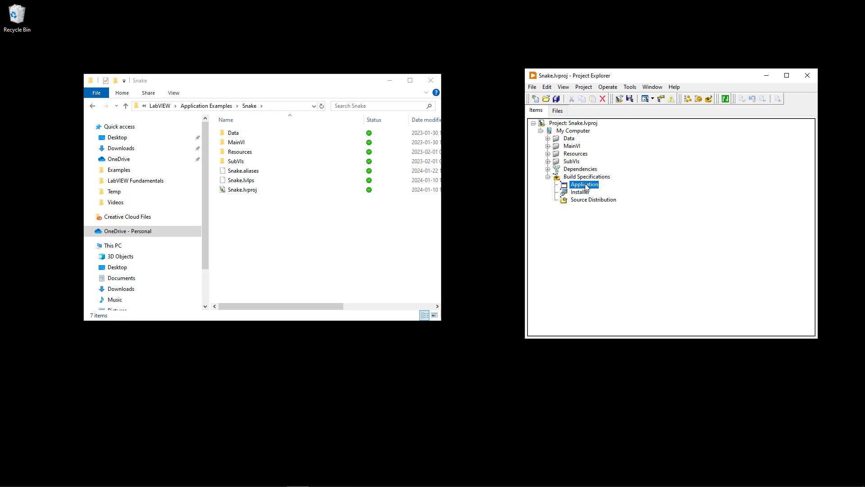
{"action": "double_click", "coordinate": [586, 186]}
{"action": "left_click_drag", "start_coordinate": [404, 120], "coordinate": [366, 133]}
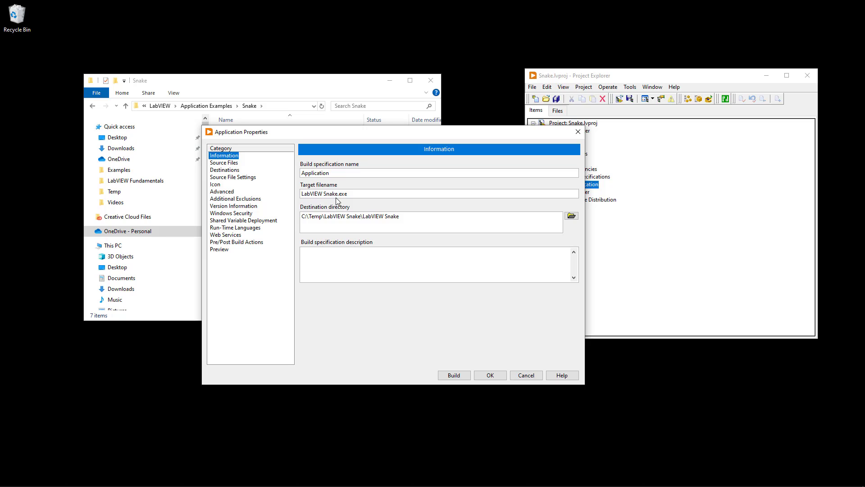
{"action": "left_click_drag", "start_coordinate": [358, 194], "coordinate": [301, 195]}
{"action": "left_click", "coordinate": [362, 196]}
{"action": "left_click_drag", "start_coordinate": [419, 218], "coordinate": [304, 219]}
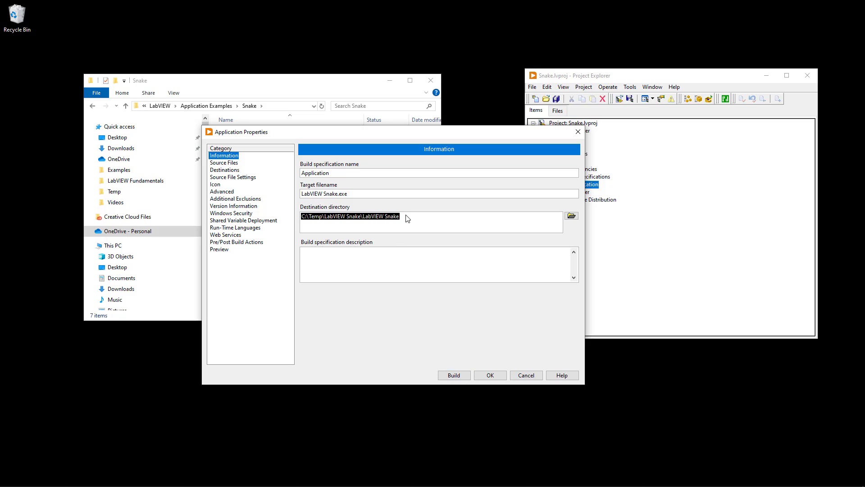
{"action": "left_click", "coordinate": [428, 221]}
{"action": "left_click_drag", "start_coordinate": [417, 223], "coordinate": [296, 219]}
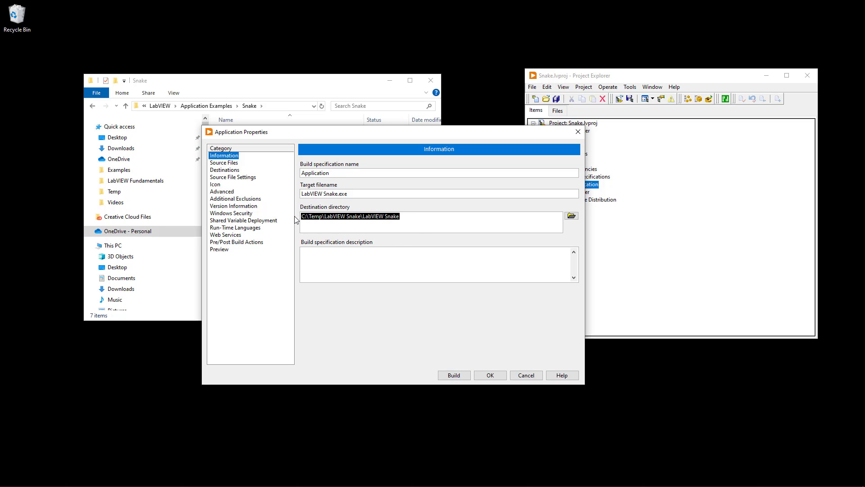
Examine the build's source files, including the startup VI, the always-included files, and the project's MainVI, Resources and Data folders
{"action": "left_click", "coordinate": [236, 162]}
{"action": "left_click", "coordinate": [312, 187]}
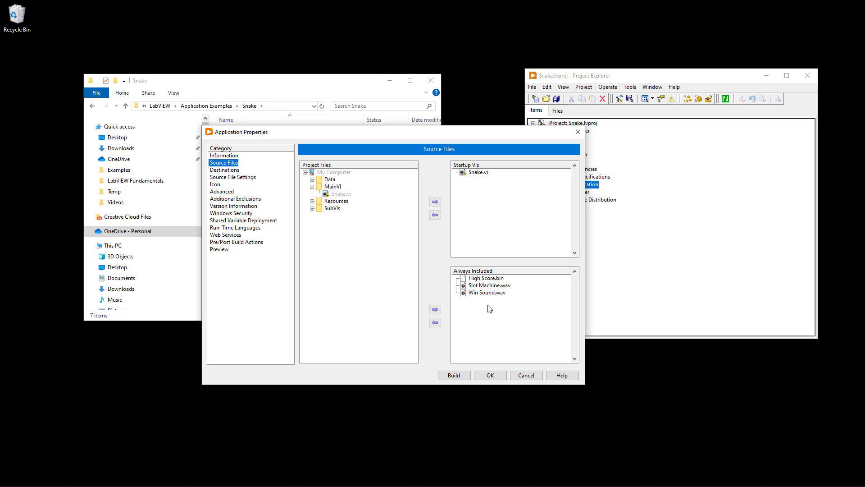
{"action": "left_click", "coordinate": [312, 201]}
{"action": "left_click", "coordinate": [312, 179]}
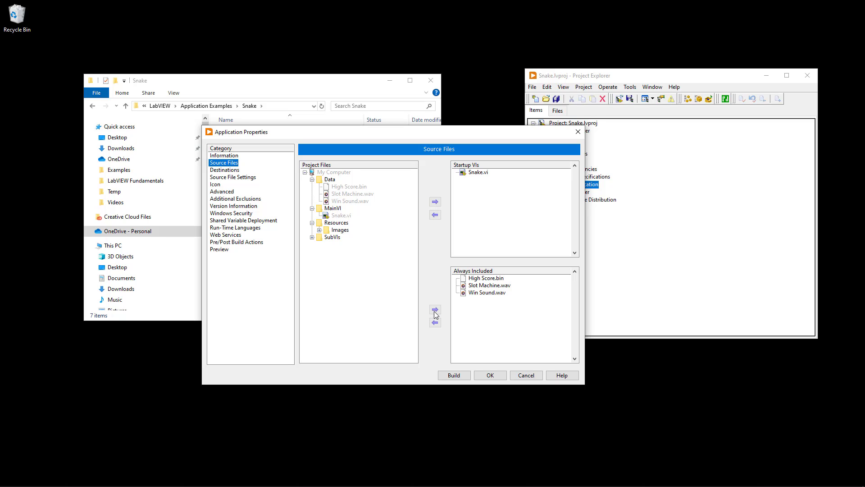
Examine the Application build's remaining settings, including destinations, icon, advanced options, exclusions, shared variables, run-time languages, build actions and preview
{"action": "left_click", "coordinate": [230, 172]}
{"action": "left_click", "coordinate": [231, 177]}
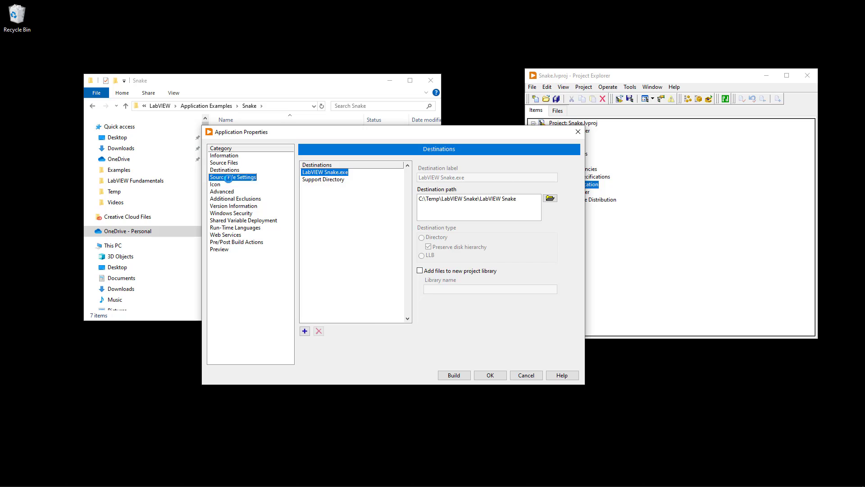
{"action": "left_click", "coordinate": [230, 184]}
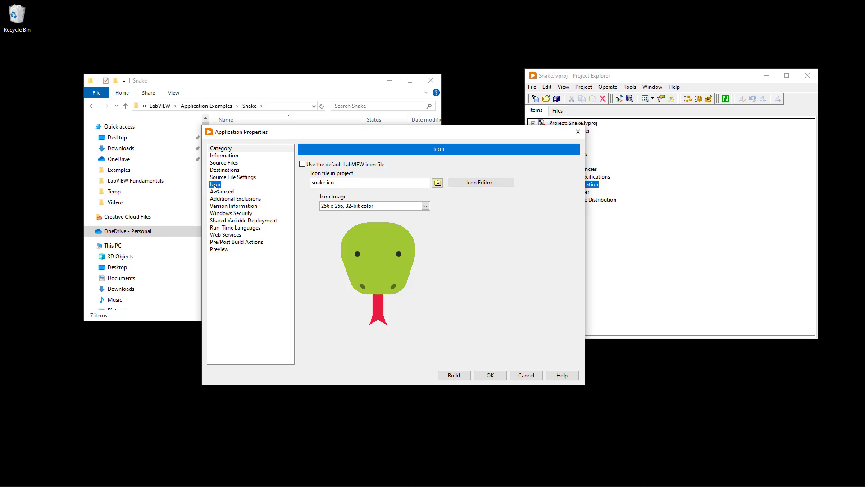
{"action": "left_click", "coordinate": [225, 193]}
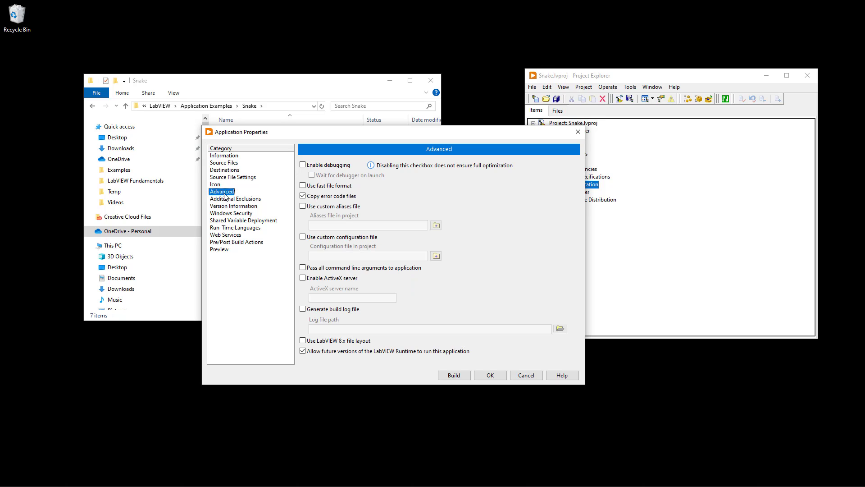
{"action": "left_click", "coordinate": [232, 199]}
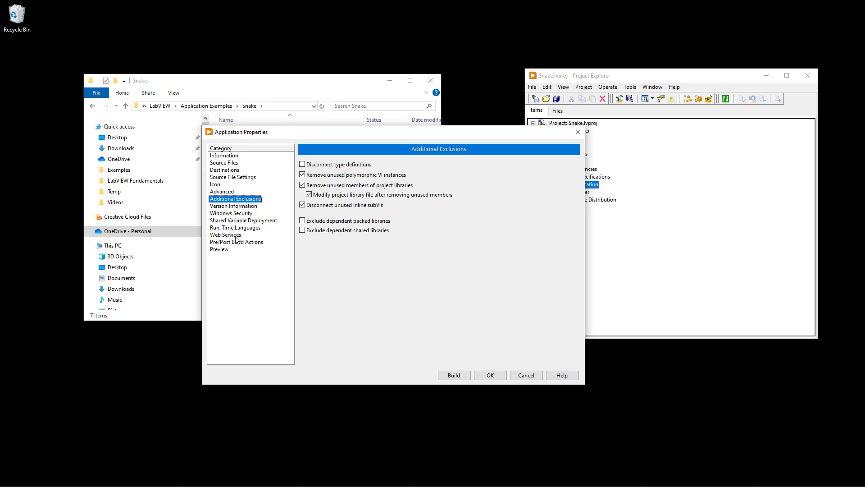
{"action": "left_click", "coordinate": [226, 220]}
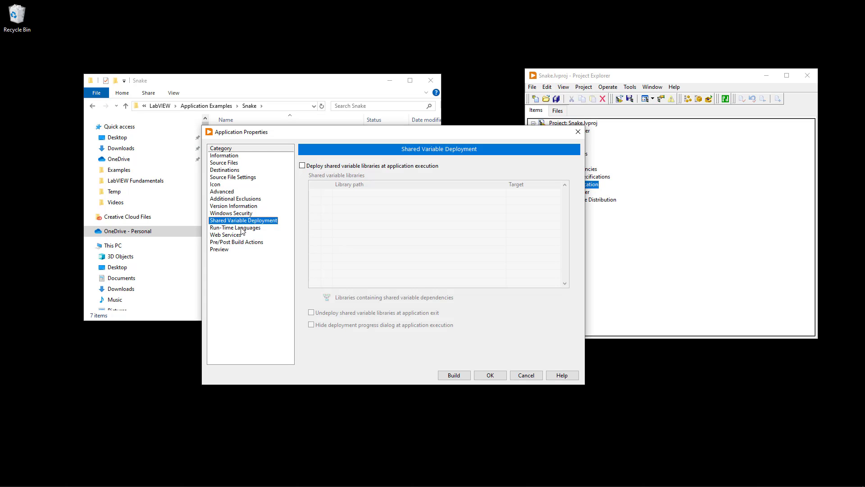
{"action": "left_click", "coordinate": [242, 229]}
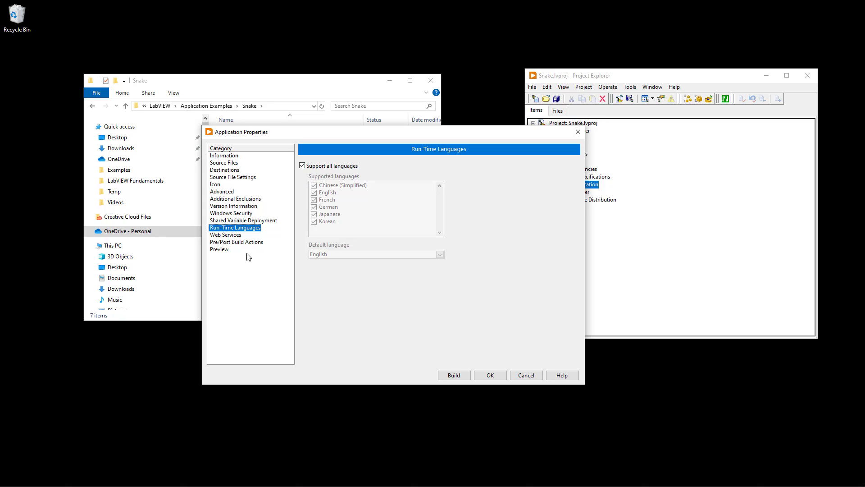
{"action": "left_click", "coordinate": [230, 251]}
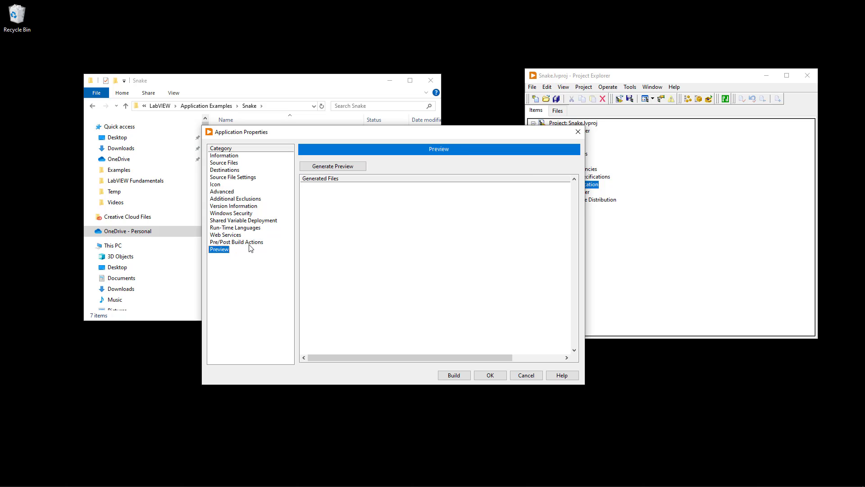
{"action": "left_click", "coordinate": [241, 243]}
Review the Application build's target filename and startup VI again, and accept the build properties
{"action": "left_click", "coordinate": [233, 157]}
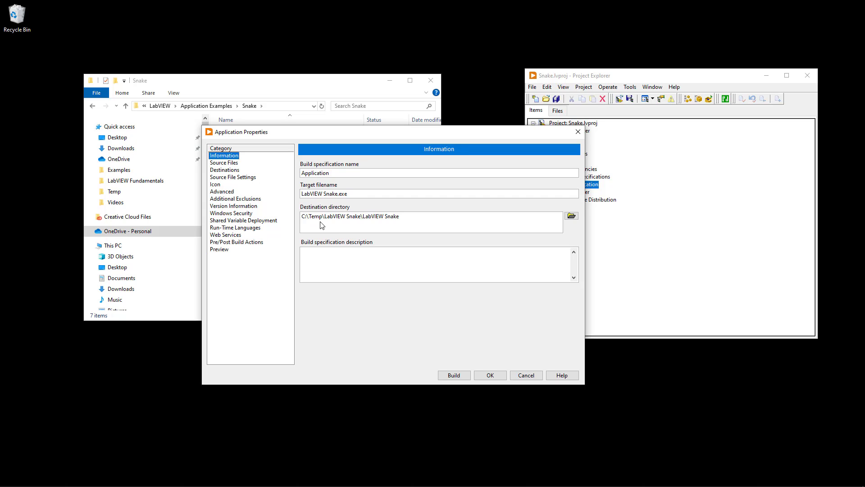
{"action": "left_click_drag", "start_coordinate": [361, 195], "coordinate": [302, 195]}
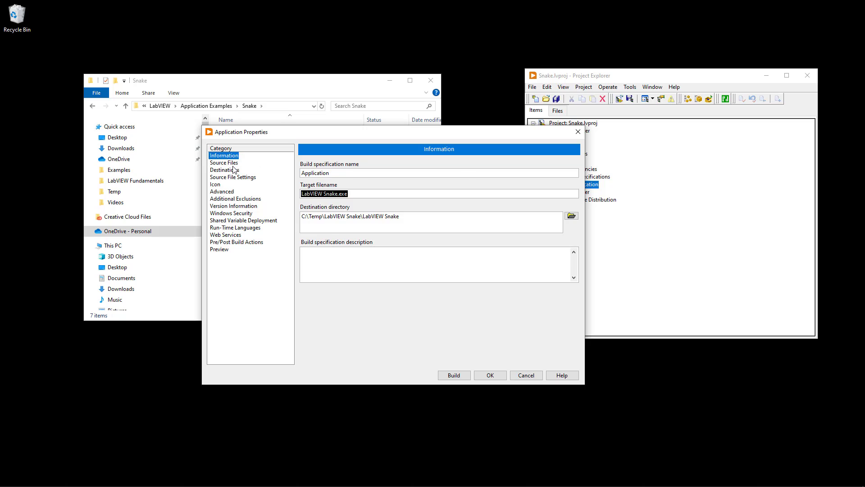
{"action": "left_click", "coordinate": [233, 164]}
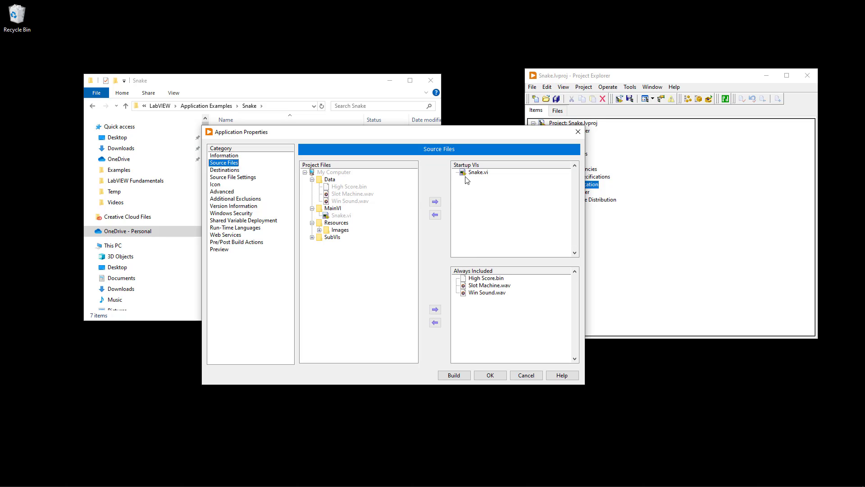
{"action": "left_click_drag", "start_coordinate": [452, 132], "coordinate": [416, 161]}
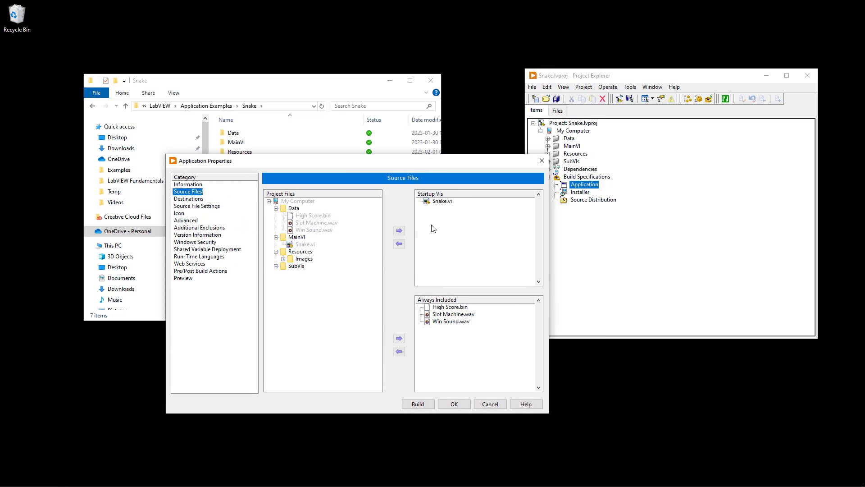
{"action": "left_click", "coordinate": [454, 404]}
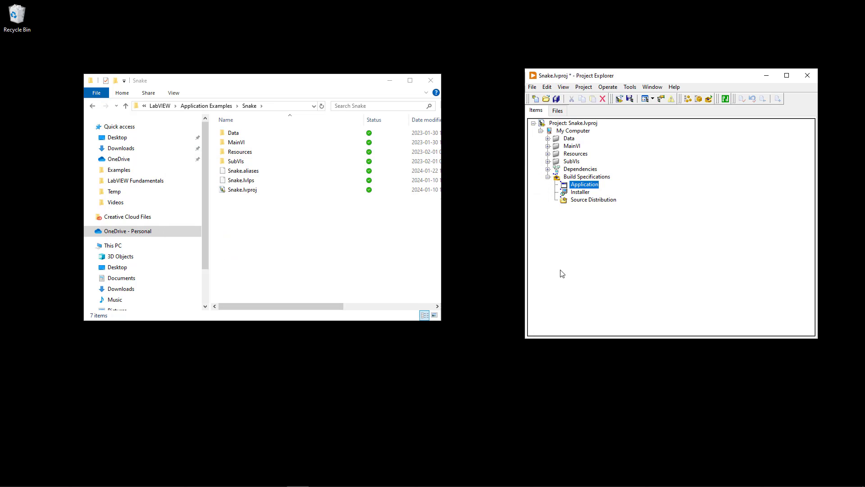
Build the executable from the Application build specification and dismiss the build status
{"action": "right_click", "coordinate": [577, 188]}
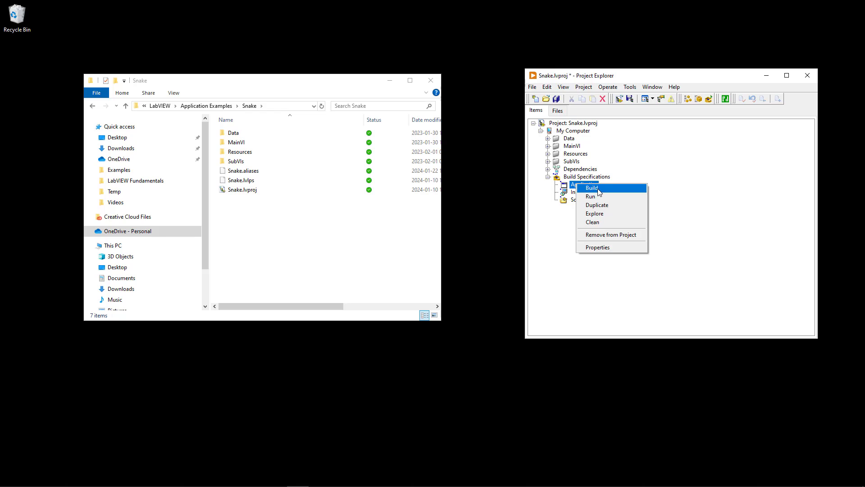
{"action": "left_click", "coordinate": [592, 188]}
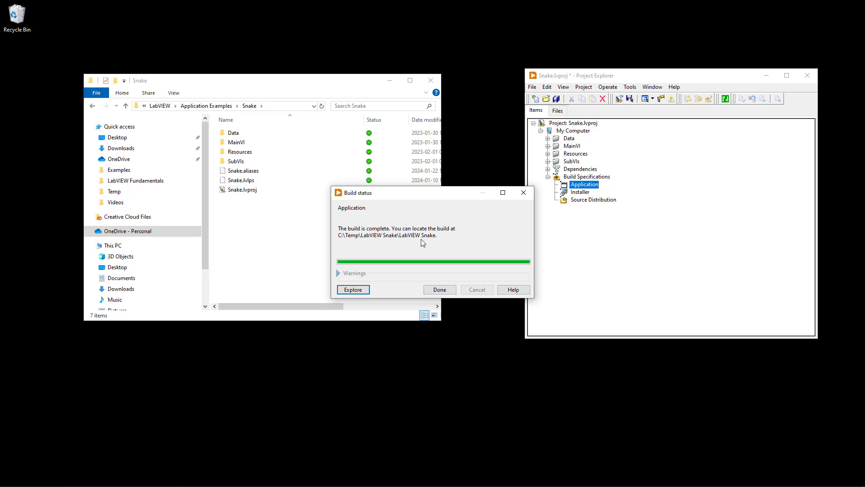
{"action": "left_click", "coordinate": [440, 290]}
Open a new File Explorer window and go to the C:\Temp folder
{"action": "mouse_move", "coordinate": [166, 484]}
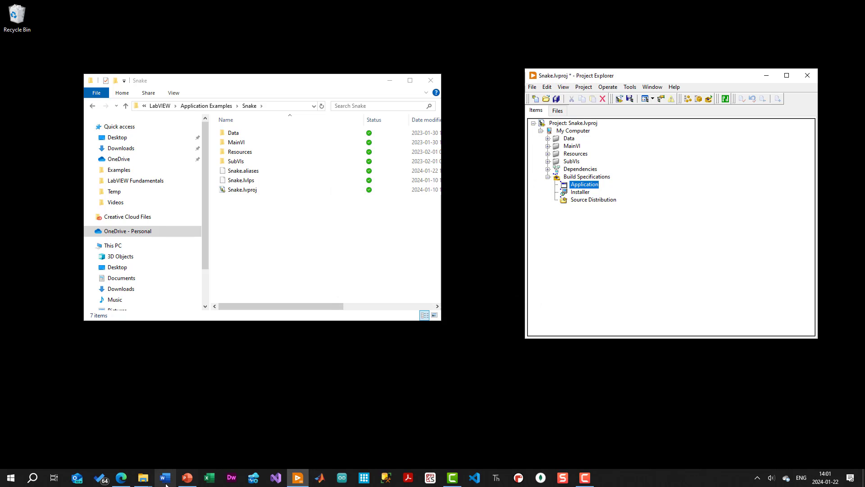
{"action": "right_click", "coordinate": [143, 477]}
{"action": "left_click", "coordinate": [152, 429]}
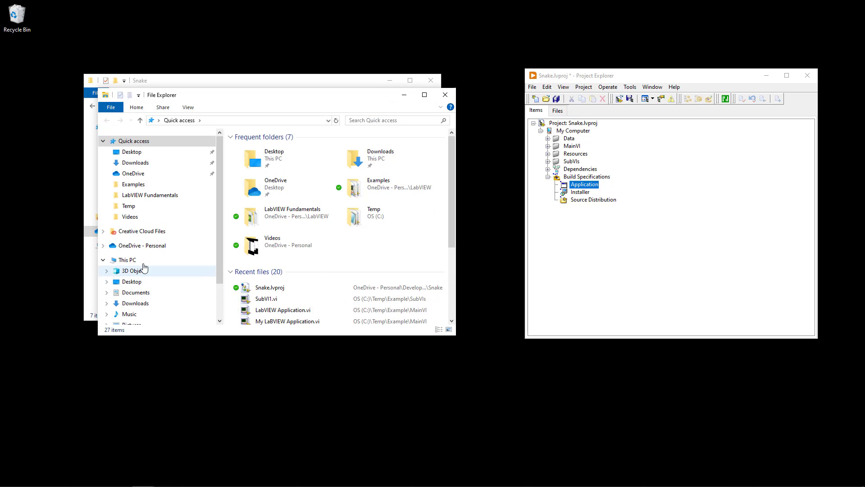
{"action": "left_click", "coordinate": [142, 259]}
{"action": "scroll", "coordinate": [293, 290], "scroll_direction": "down", "scroll_amount": 2}
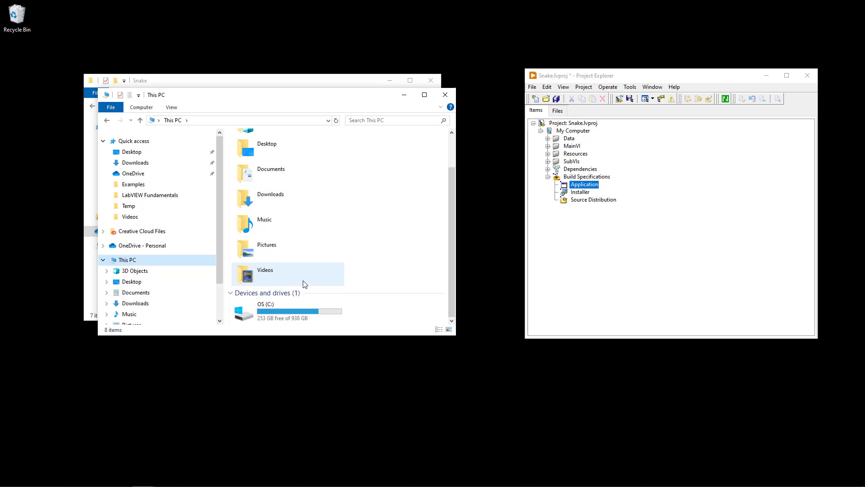
{"action": "double_click", "coordinate": [293, 308]}
{"action": "scroll", "coordinate": [302, 286], "scroll_direction": "down", "scroll_amount": 3}
{"action": "scroll", "coordinate": [302, 287], "scroll_direction": "down", "scroll_amount": 4}
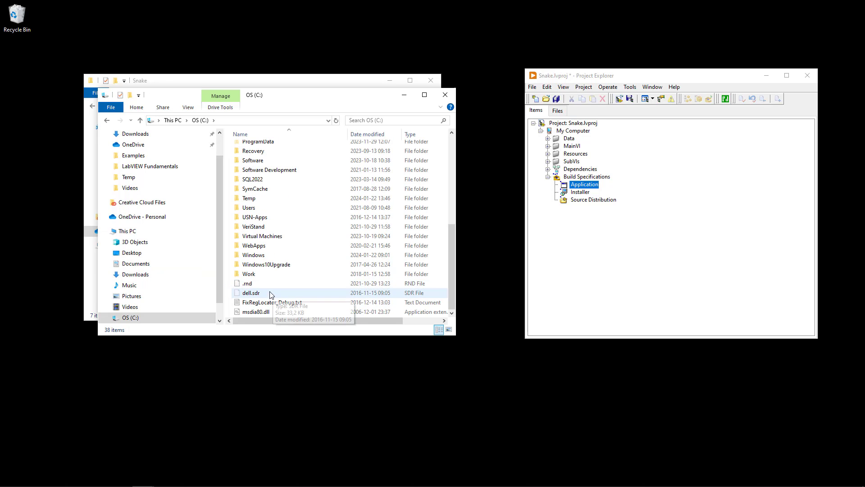
{"action": "left_click", "coordinate": [253, 199]}
{"action": "double_click", "coordinate": [253, 199]}
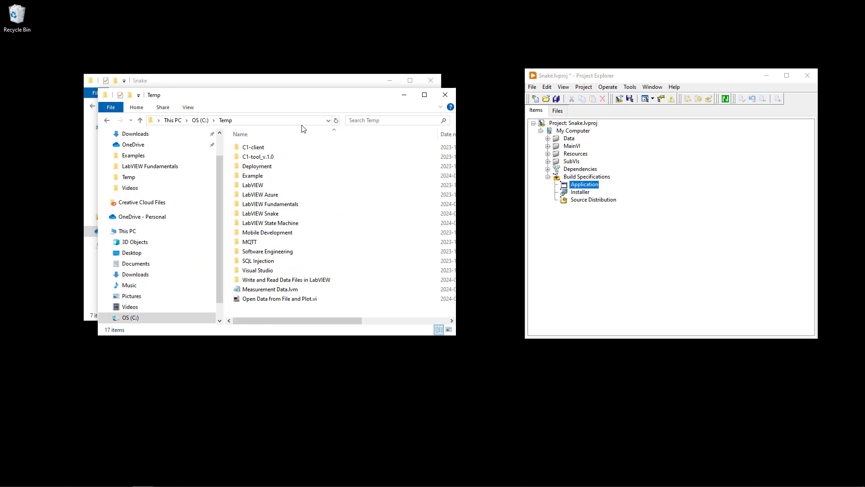
Open the build output folder LabVIEW Snake\LabVIEW Snake inside Temp and enlarge the window to show the file types
{"action": "left_click_drag", "start_coordinate": [318, 100], "coordinate": [330, 187]}
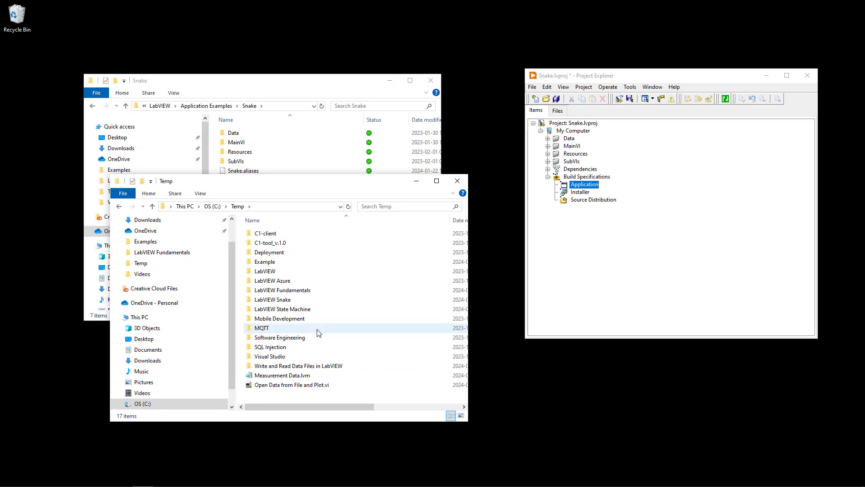
{"action": "double_click", "coordinate": [315, 299]}
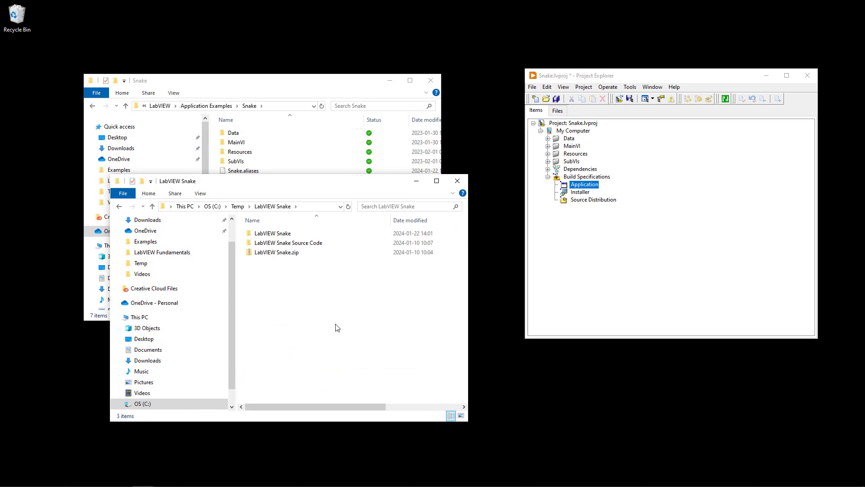
{"action": "double_click", "coordinate": [277, 233]}
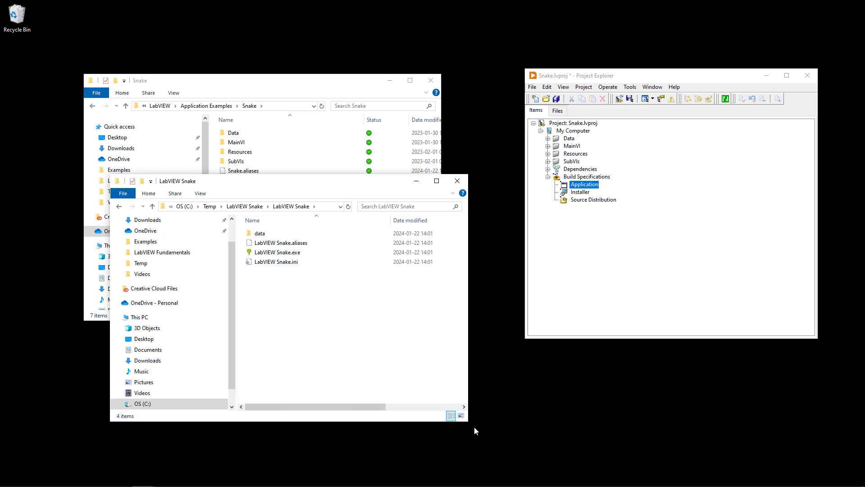
{"action": "left_click_drag", "start_coordinate": [467, 421], "coordinate": [515, 447]}
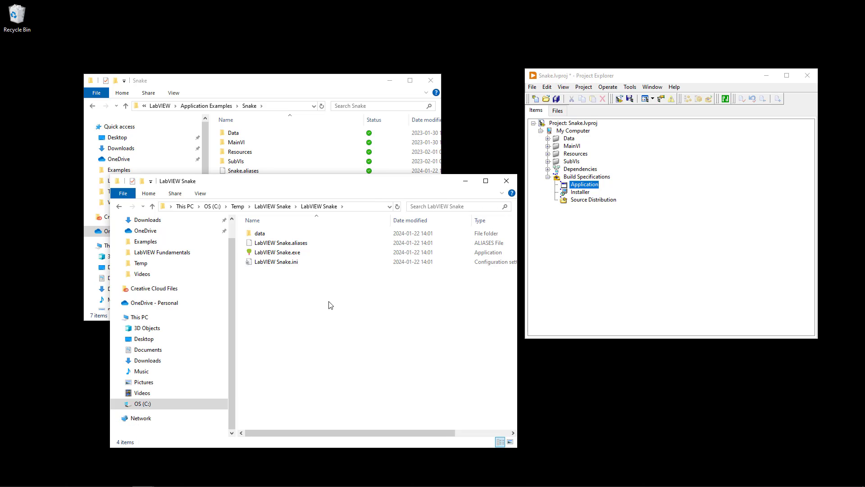
Run the built LabVIEW Snake.exe, look over the game window, and exit it
{"action": "double_click", "coordinate": [271, 253]}
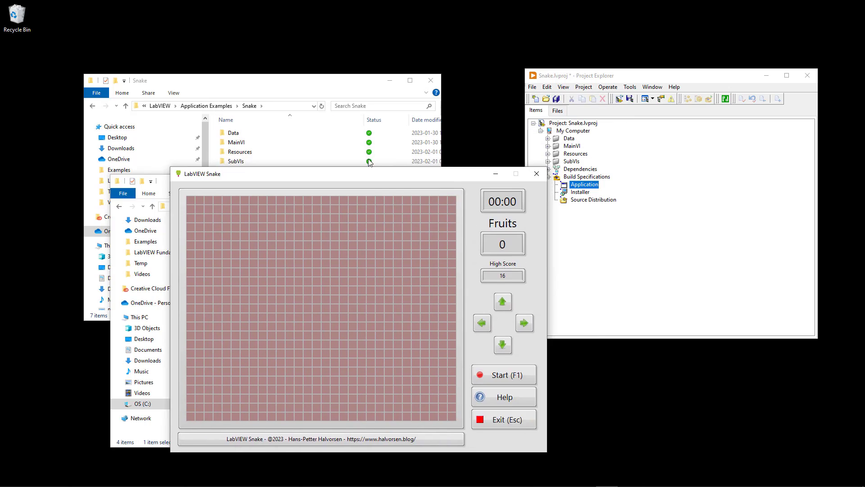
{"action": "left_click_drag", "start_coordinate": [392, 173], "coordinate": [277, 103]}
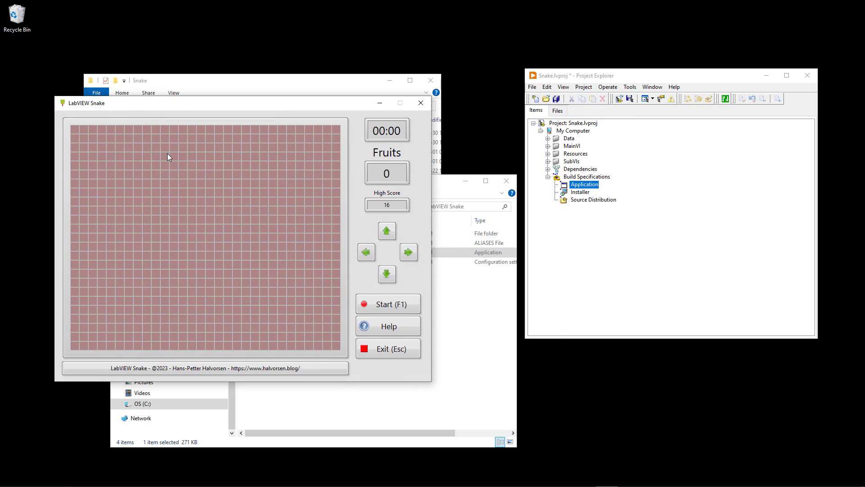
{"action": "left_click_drag", "start_coordinate": [280, 106], "coordinate": [272, 150]}
{"action": "left_click", "coordinate": [389, 392]}
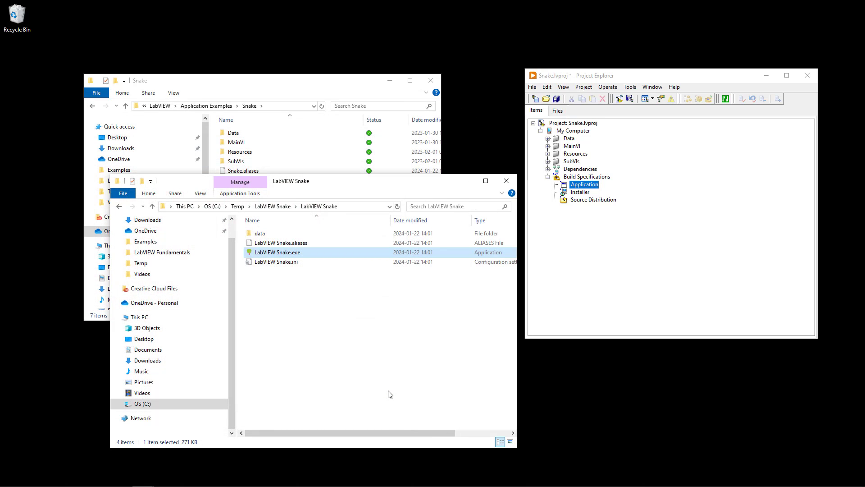
Look at the types offered for a new build specification in the Snake project, including Installer and Source Distribution
{"action": "left_click_drag", "start_coordinate": [699, 77], "coordinate": [708, 66]}
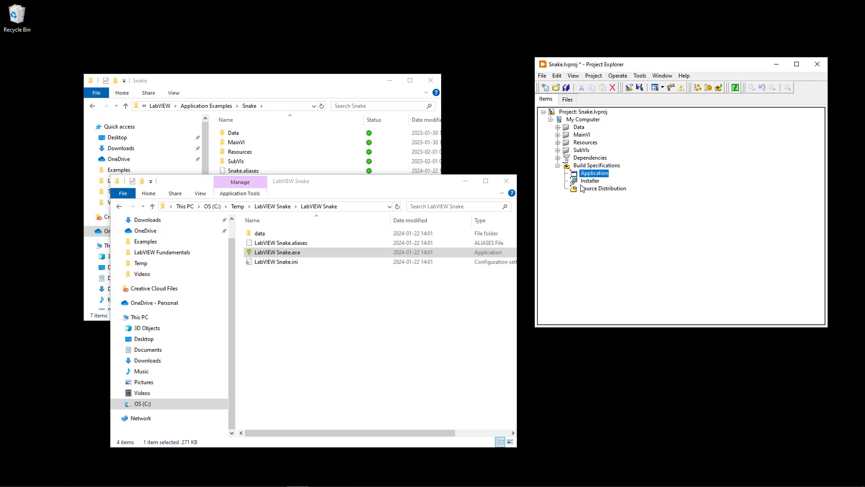
{"action": "left_click", "coordinate": [599, 167]}
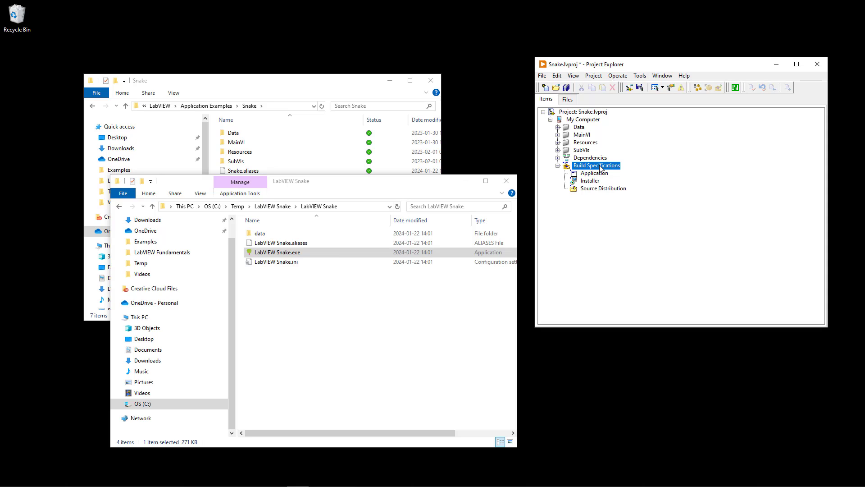
{"action": "right_click", "coordinate": [600, 168]}
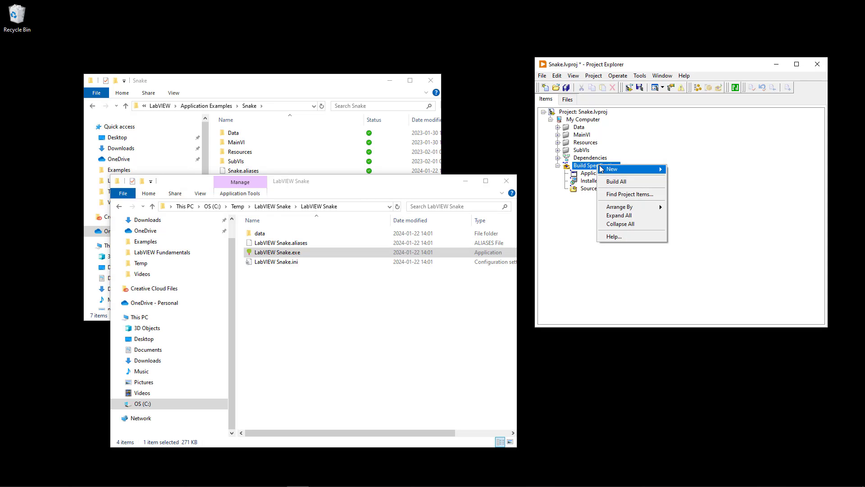
{"action": "mouse_move", "coordinate": [617, 169]}
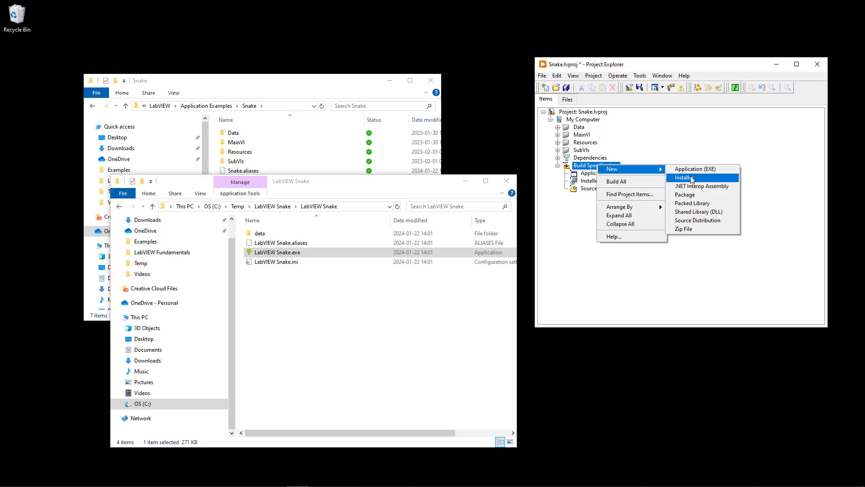
{"action": "left_click", "coordinate": [694, 221]}
Open the properties of the Installer build specification and review its product information, destinations and source files
{"action": "left_click", "coordinate": [590, 181]}
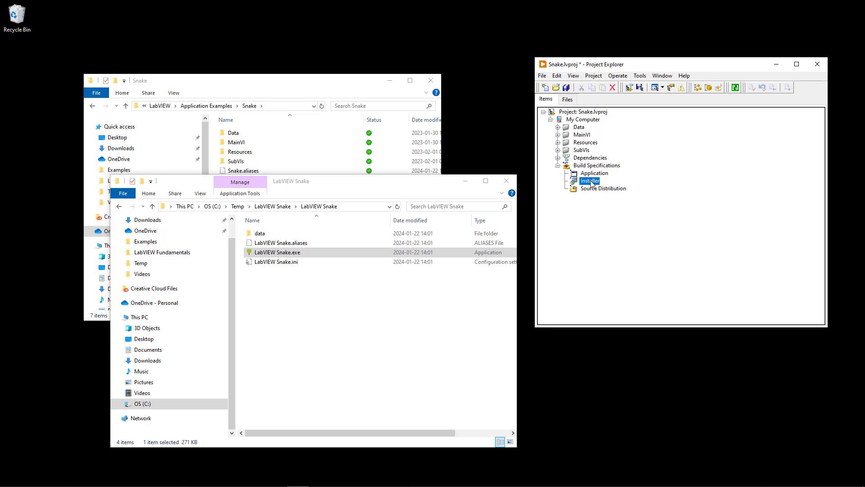
{"action": "double_click", "coordinate": [590, 180]}
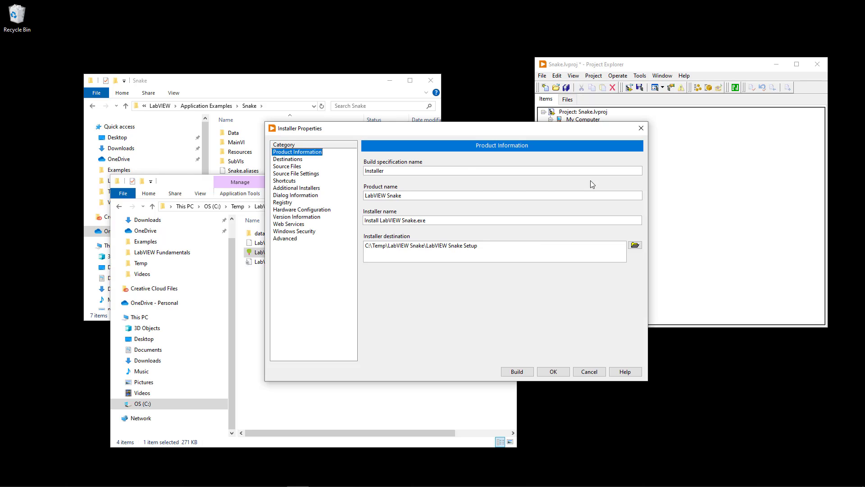
{"action": "left_click_drag", "start_coordinate": [423, 132], "coordinate": [387, 130]}
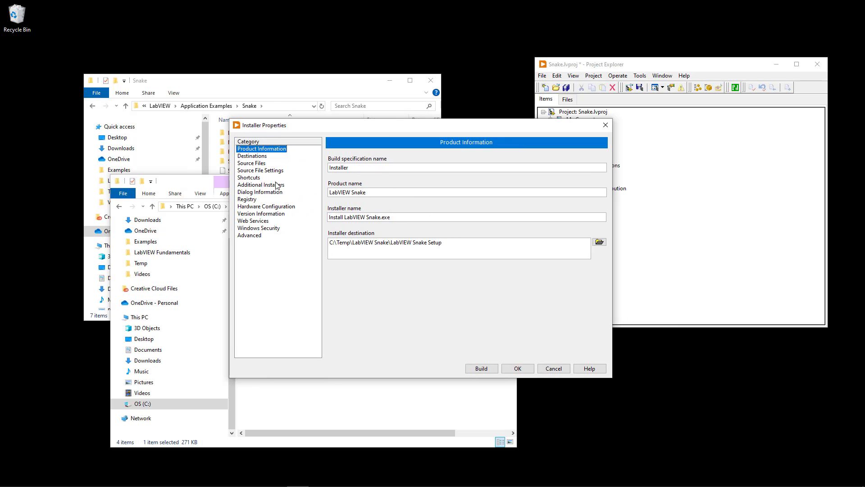
{"action": "left_click", "coordinate": [260, 156]}
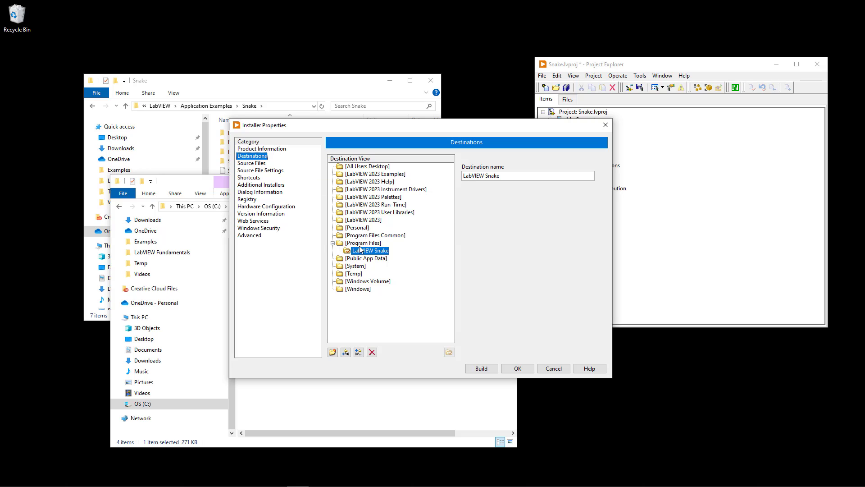
{"action": "left_click", "coordinate": [253, 164]}
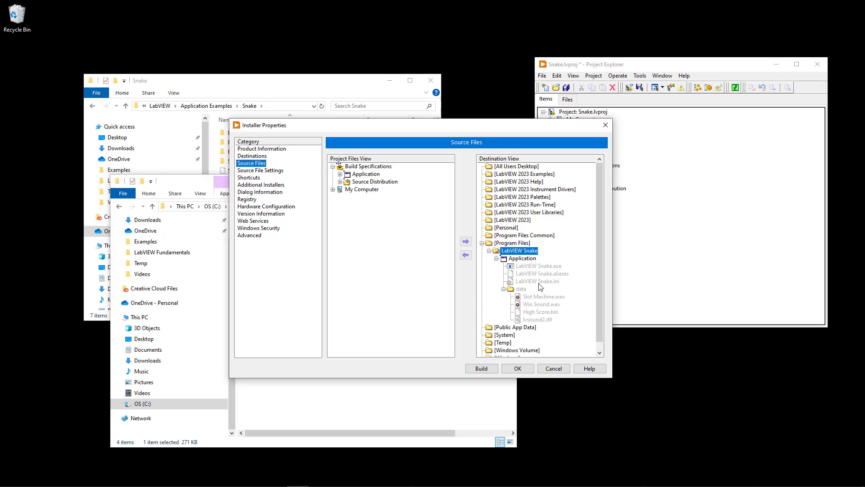
Review the installer's advanced options, dialog information, version information and additional installers, and accept the properties
{"action": "left_click", "coordinate": [259, 234]}
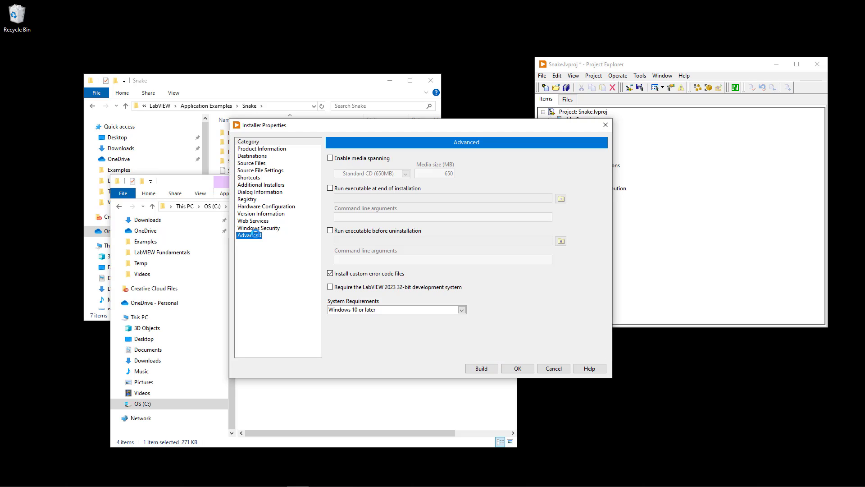
{"action": "left_click", "coordinate": [274, 194]}
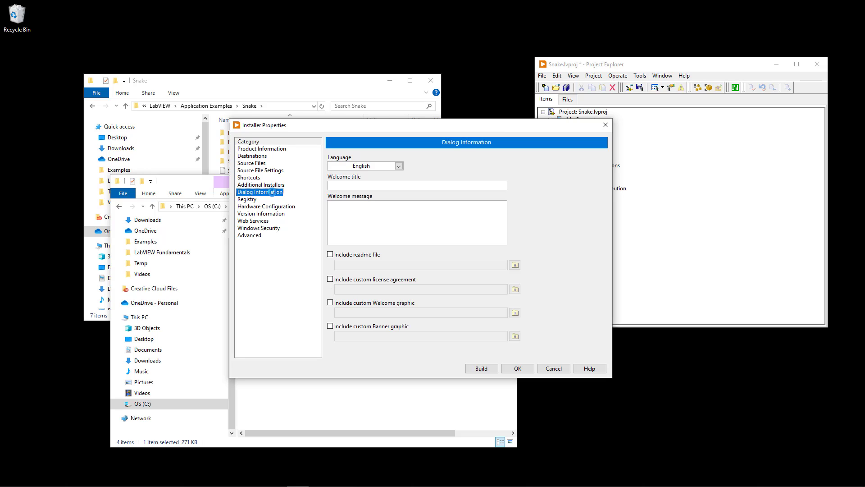
{"action": "left_click", "coordinate": [278, 215]}
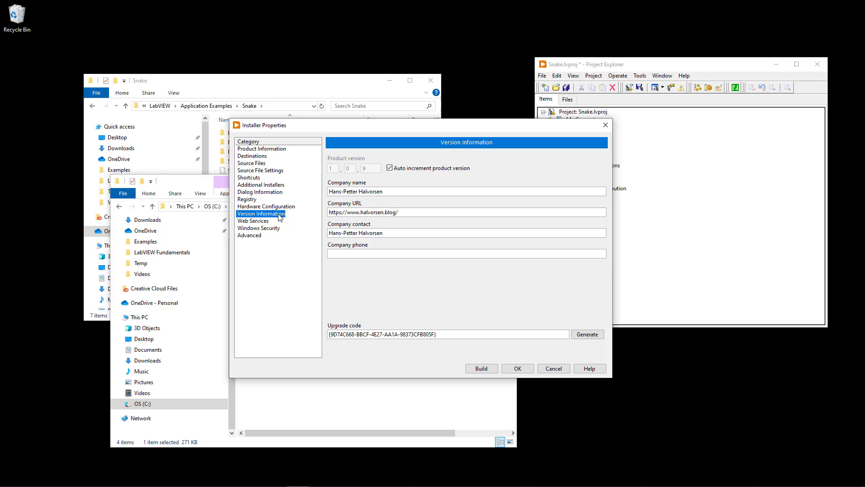
{"action": "key", "text": "Up"}
{"action": "key", "text": "Up"}
{"action": "key", "text": "Up"}
{"action": "key", "text": "Up"}
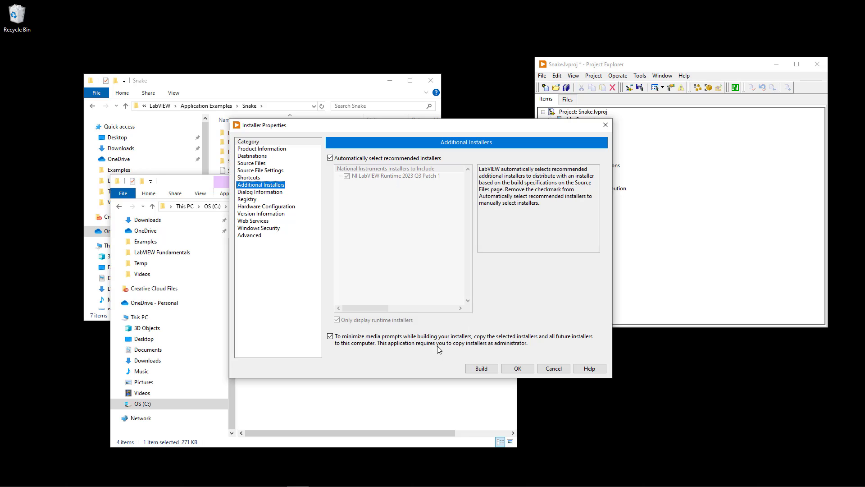
{"action": "left_click", "coordinate": [518, 369]}
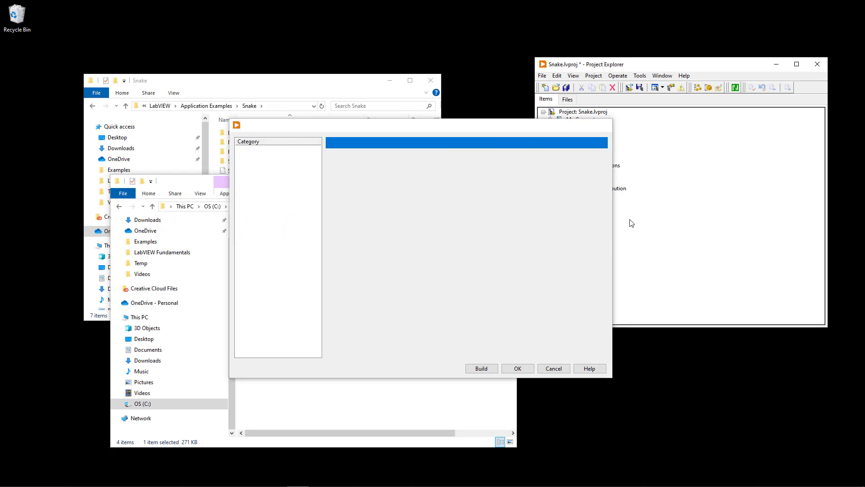
Build the Snake project's Installer specification and dismiss the build status when it completes
{"action": "right_click", "coordinate": [590, 180]}
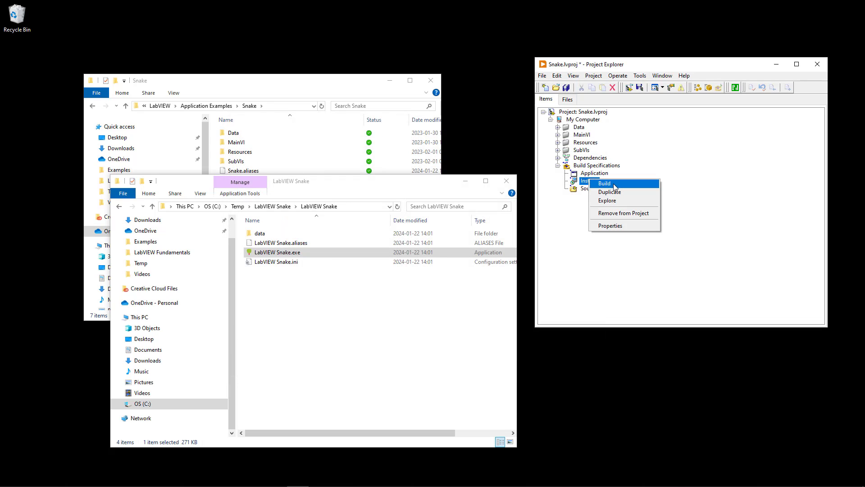
{"action": "left_click", "coordinate": [616, 185]}
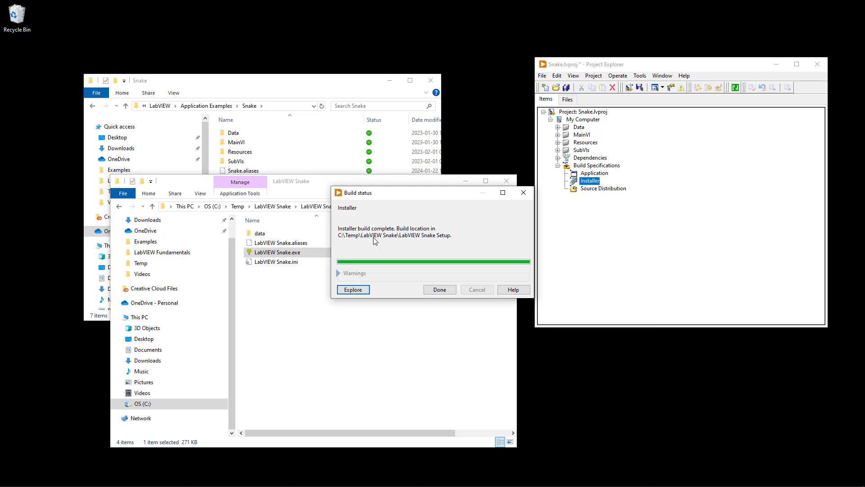
{"action": "left_click", "coordinate": [448, 291]}
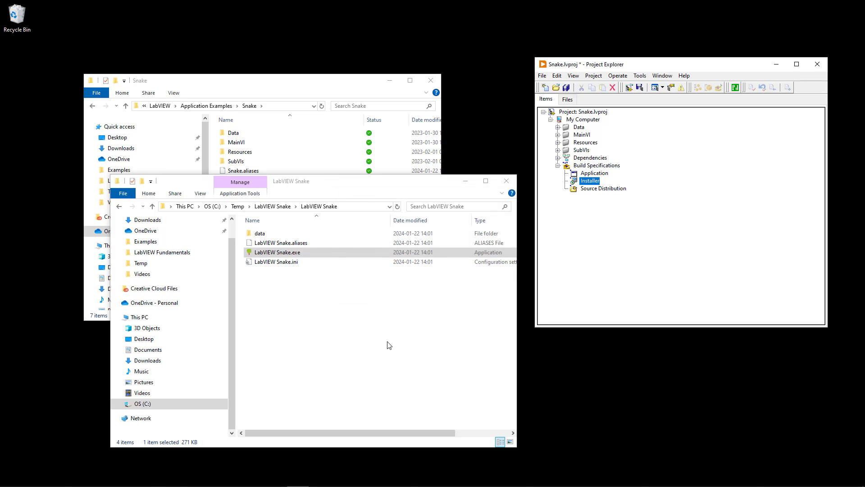
Go to the Volume folder inside LabVIEW Snake\LabVIEW Snake Setup and look over the generated installer files
{"action": "left_click", "coordinate": [281, 207]}
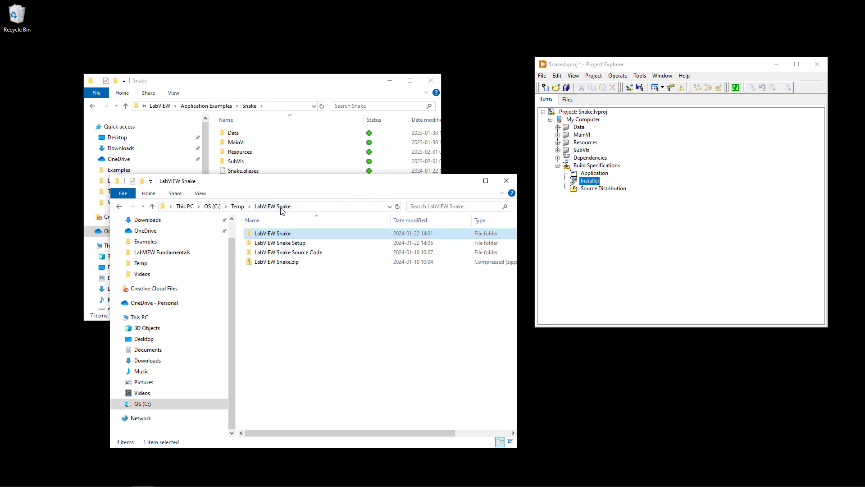
{"action": "left_click", "coordinate": [290, 246]}
{"action": "double_click", "coordinate": [290, 246]}
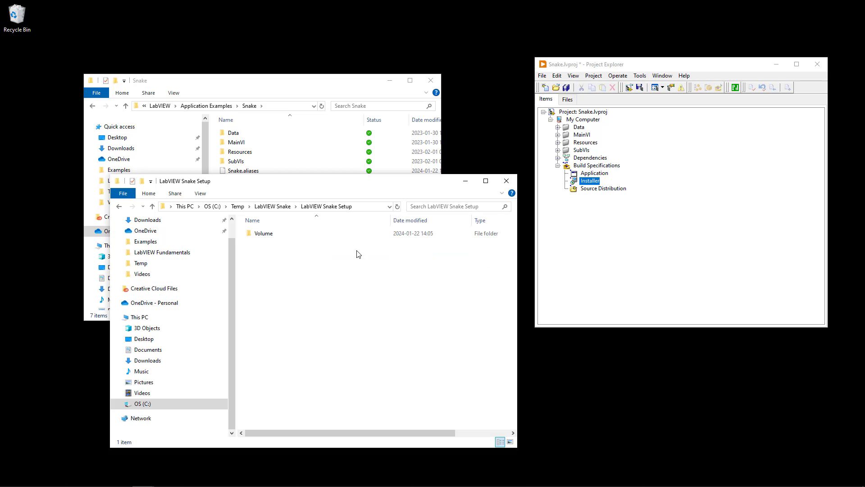
{"action": "double_click", "coordinate": [278, 232]}
{"action": "left_click_drag", "start_coordinate": [320, 359], "coordinate": [255, 228]}
{"action": "left_click", "coordinate": [310, 309]}
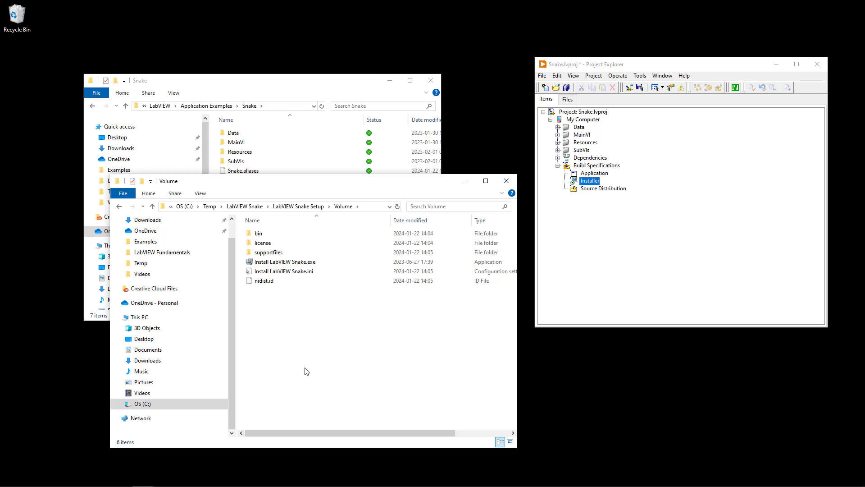
{"action": "left_click_drag", "start_coordinate": [350, 370], "coordinate": [252, 230]}
{"action": "left_click", "coordinate": [273, 324]}
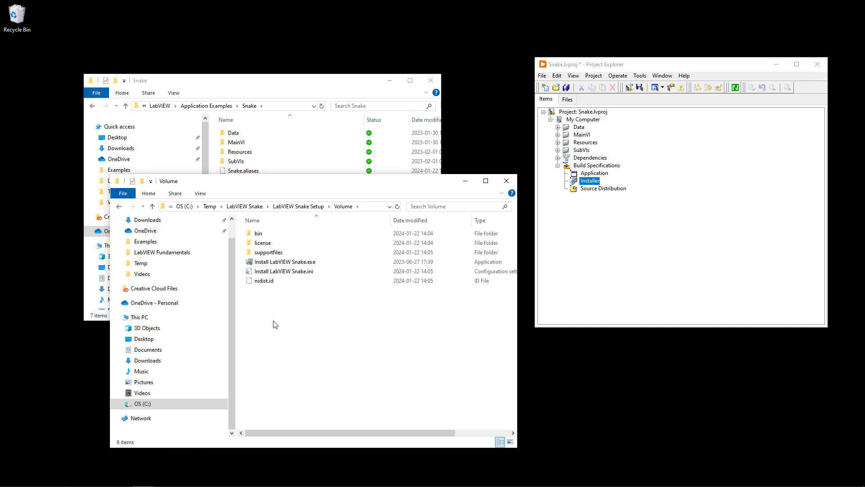